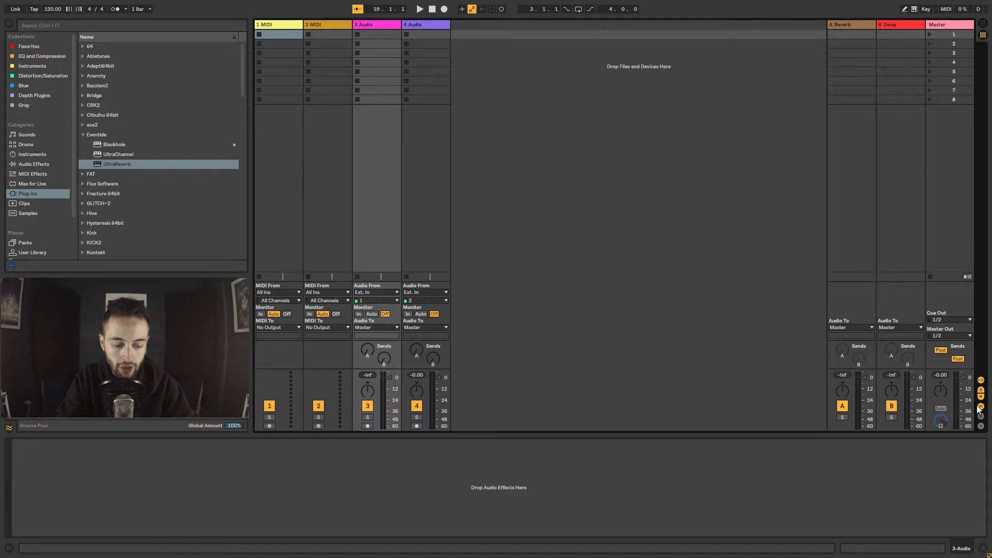
# Step: Switch to Arrangement View, hide and restore the tracks' mixer section, and briefly show their In/Out section
pyautogui.press('Tab')
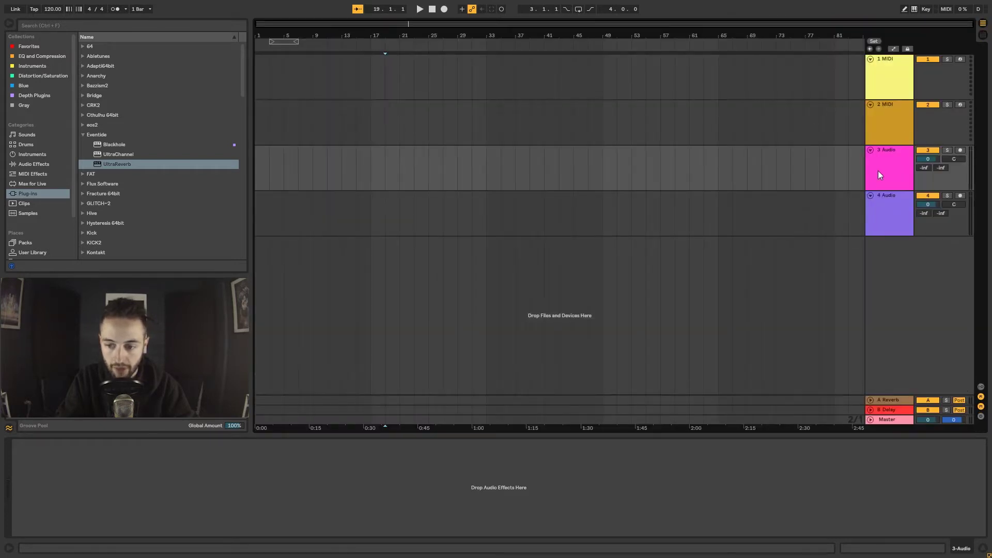
pyautogui.click(981, 407)
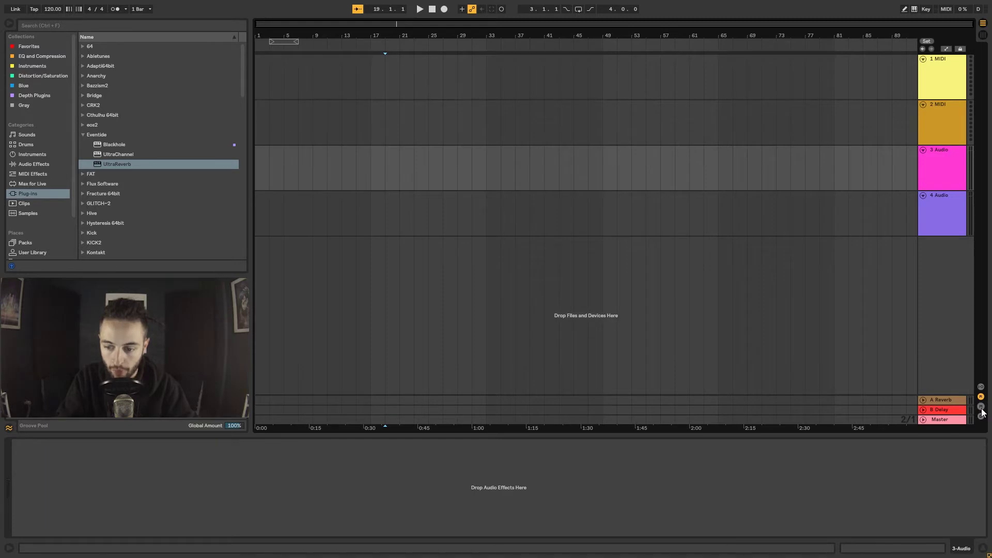
pyautogui.click(982, 408)
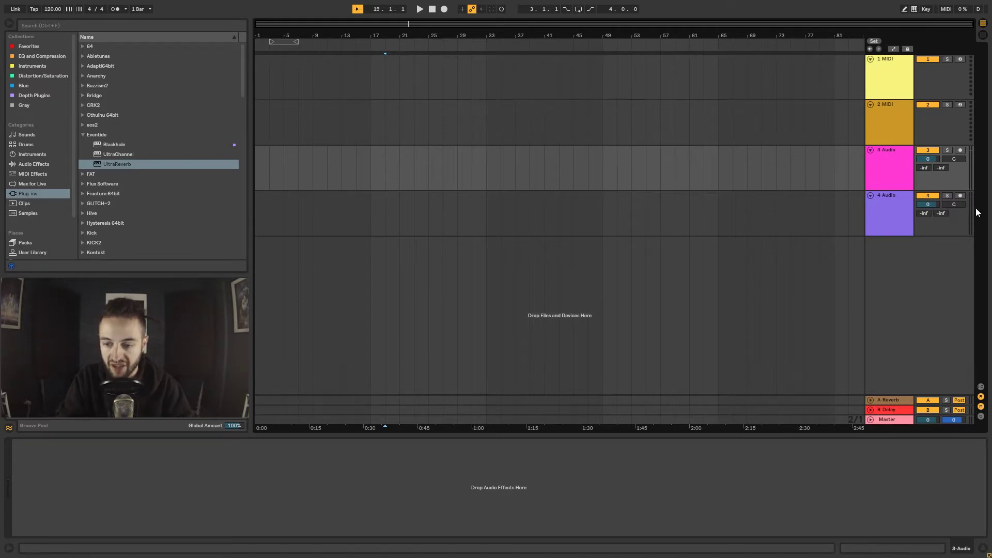
pyautogui.click(981, 386)
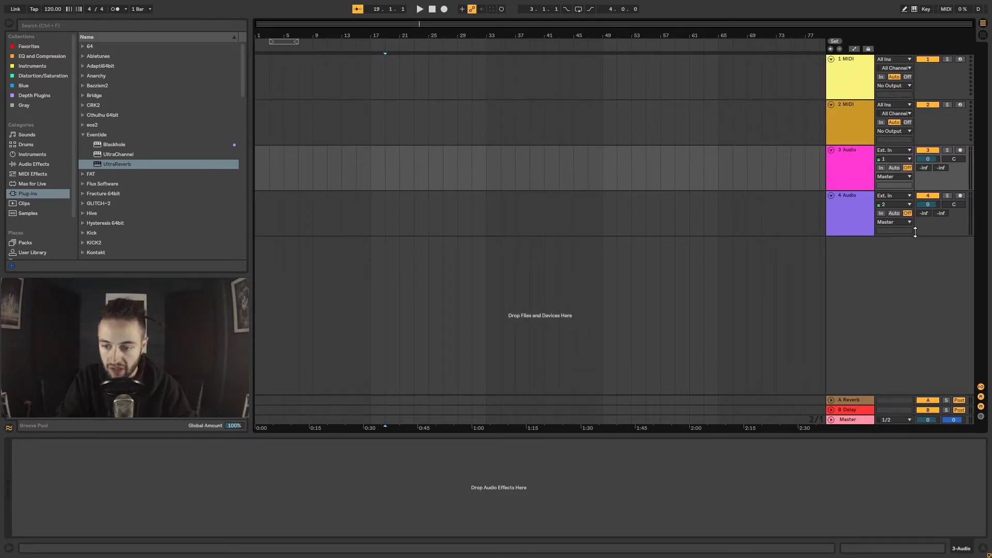
pyautogui.click(981, 387)
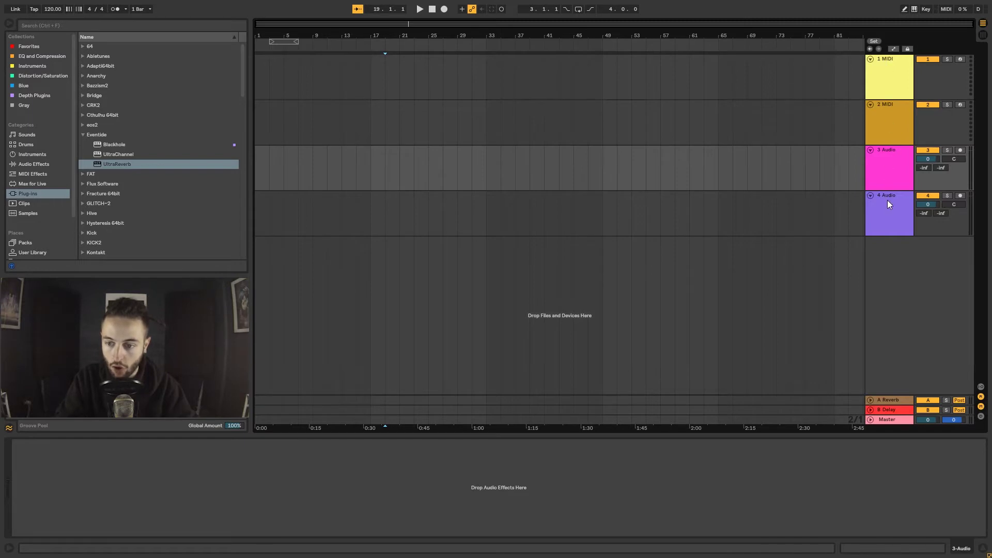
# Step: Delete the 1 MIDI, 2 MIDI and 3 Audio tracks together, keeping only the 4 Audio track
pyautogui.press('capslock')
pyautogui.click(889, 73)
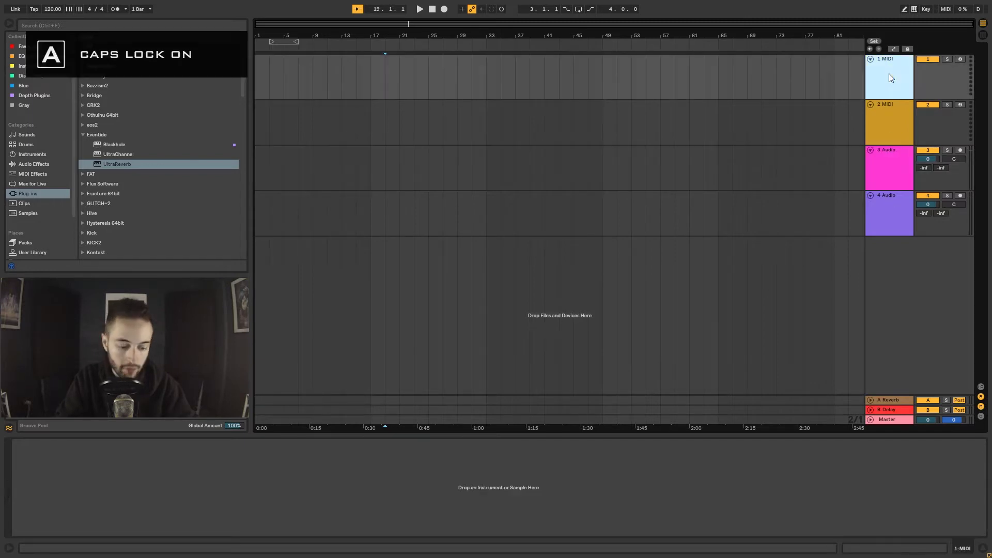
pyautogui.press('capslock')
pyautogui.keyDown('shift'); pyautogui.click(891, 156); pyautogui.keyUp('shift')
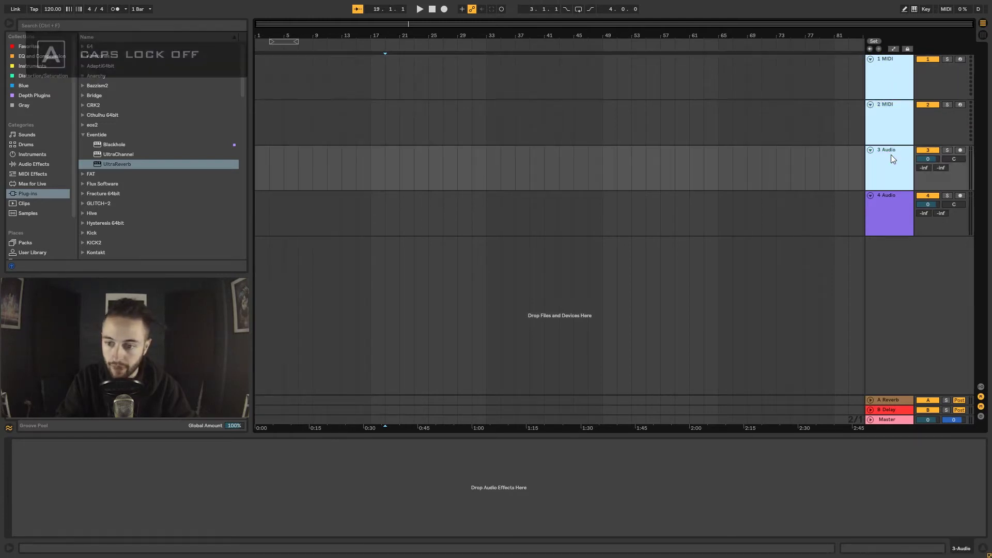
pyautogui.press('Delete')
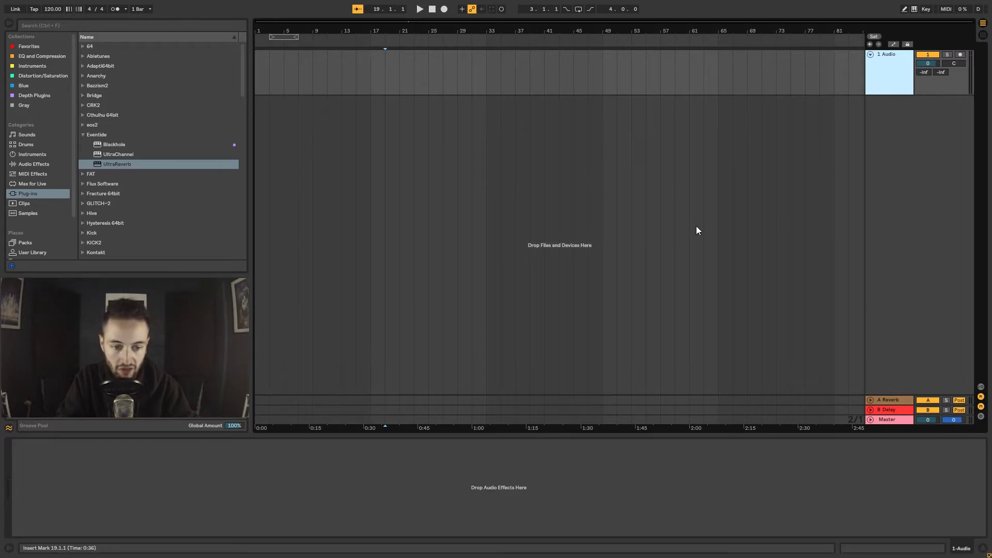
# Step: View the remaining track's mixer controls in Session View and return to Arrangement View
pyautogui.press('Tab')
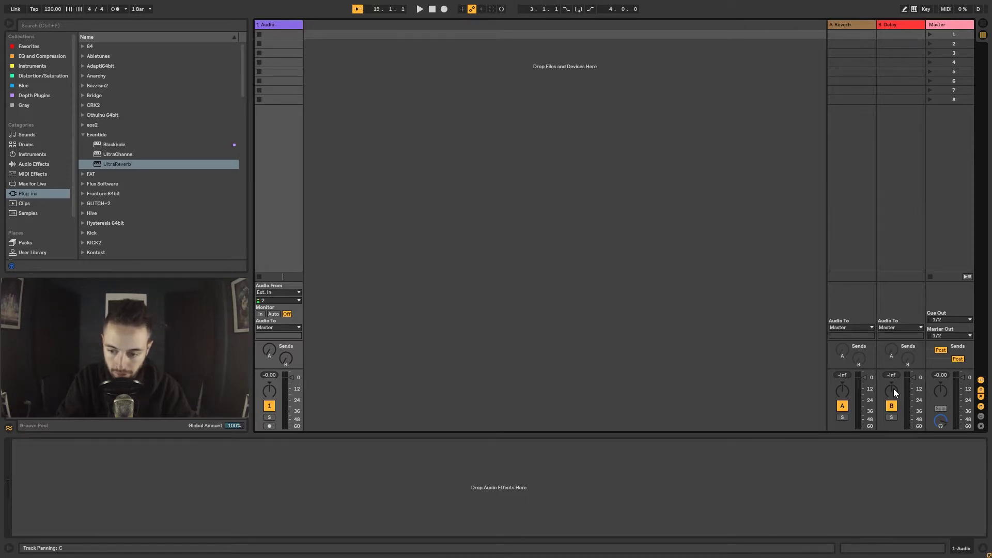
pyautogui.press('Tab')
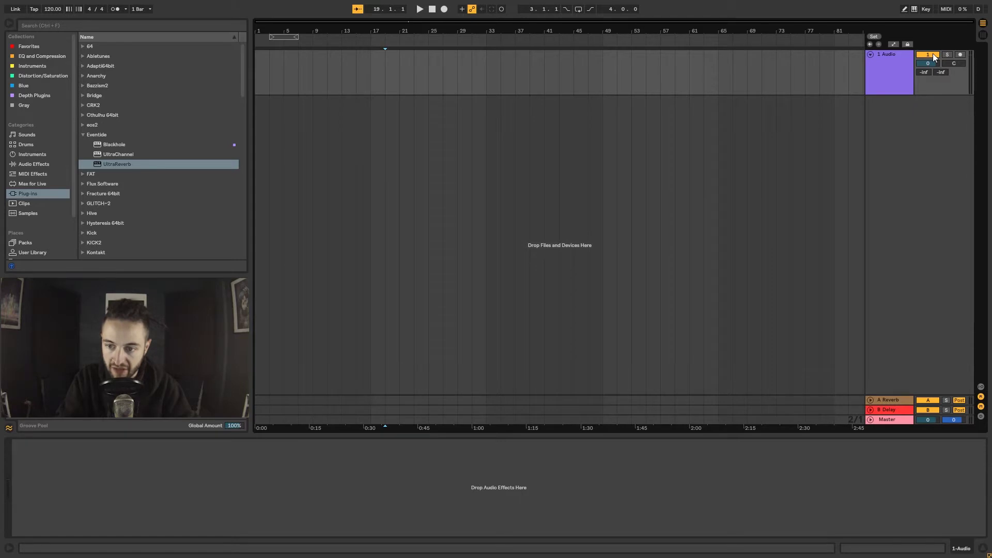
# Step: Insert a second audio track below the first one and delete it again
pyautogui.rightClick(900, 133)
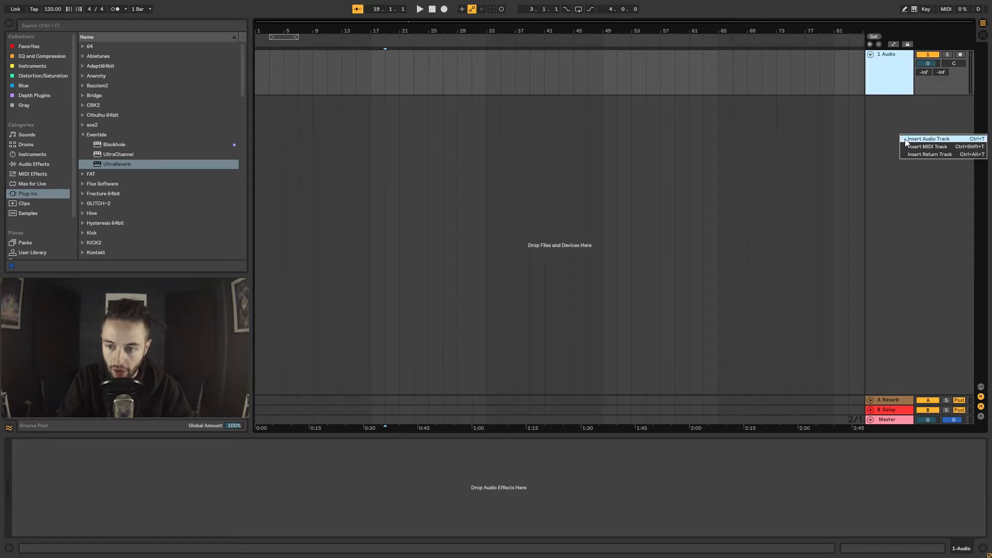
pyautogui.click(906, 139)
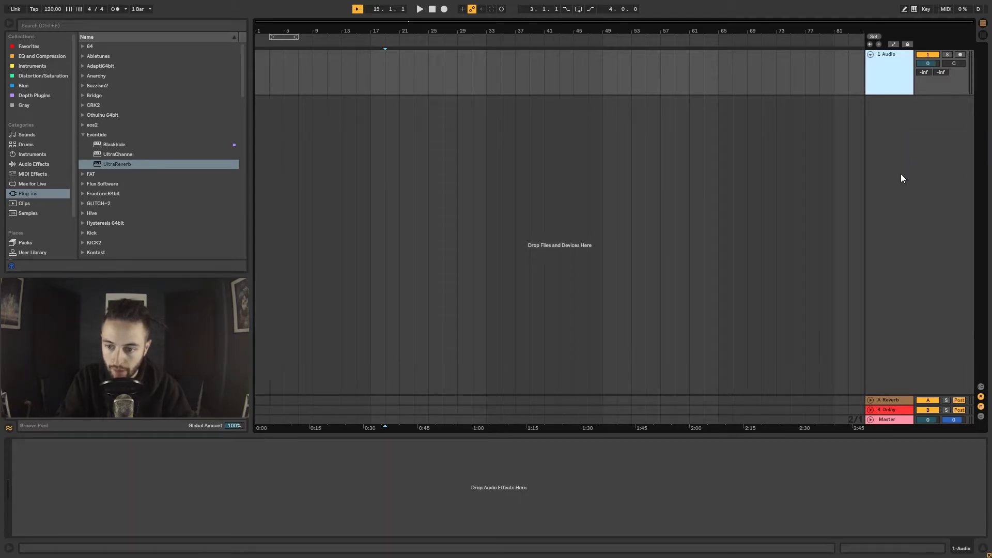
pyautogui.rightClick(895, 149)
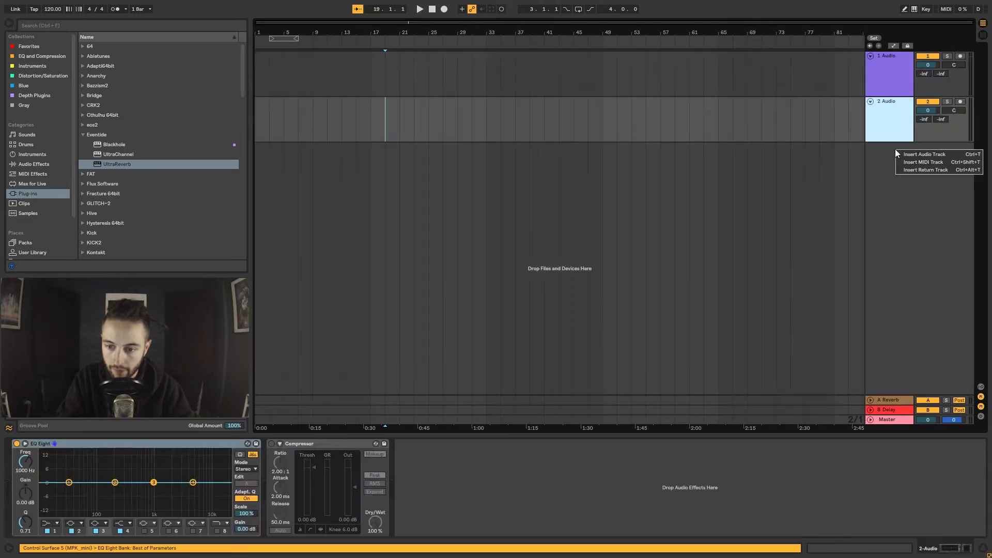
pyautogui.click(880, 166)
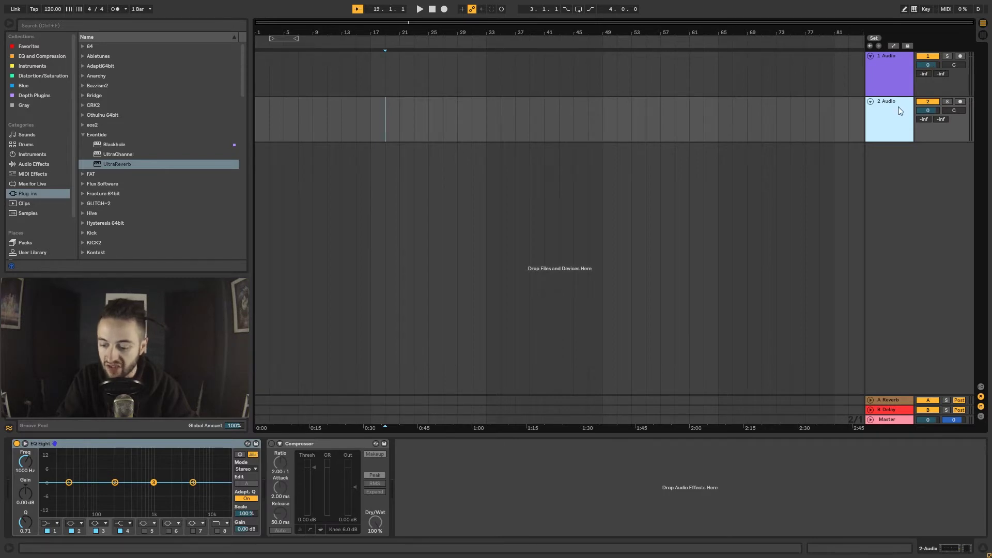
pyautogui.press('Delete')
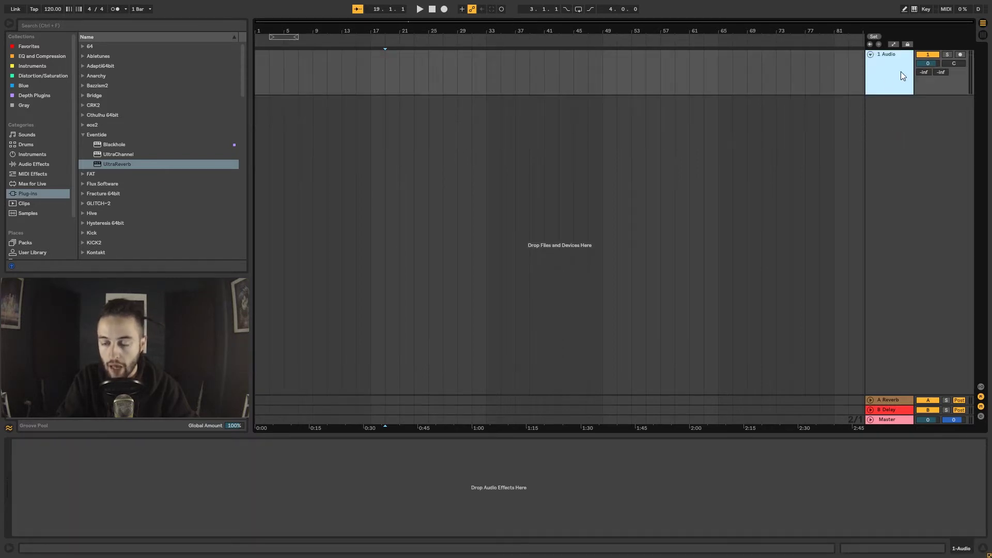
# Step: Mute the audio track and place "Xbox turning on and disc tray.wav" from the Samples folder Foley on it at bar 17
pyautogui.click(930, 54)
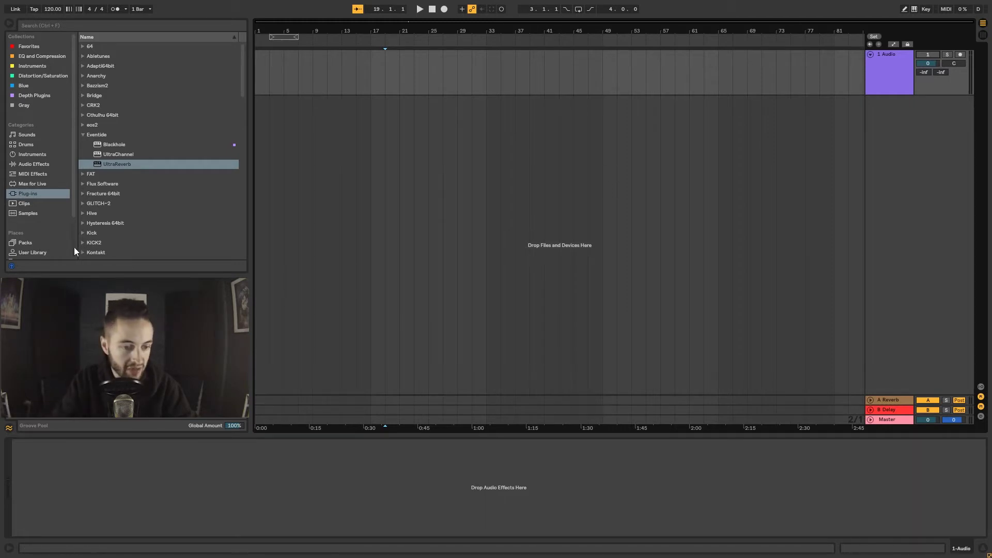
pyautogui.scroll(-3, 36, 250)
pyautogui.click(32, 244)
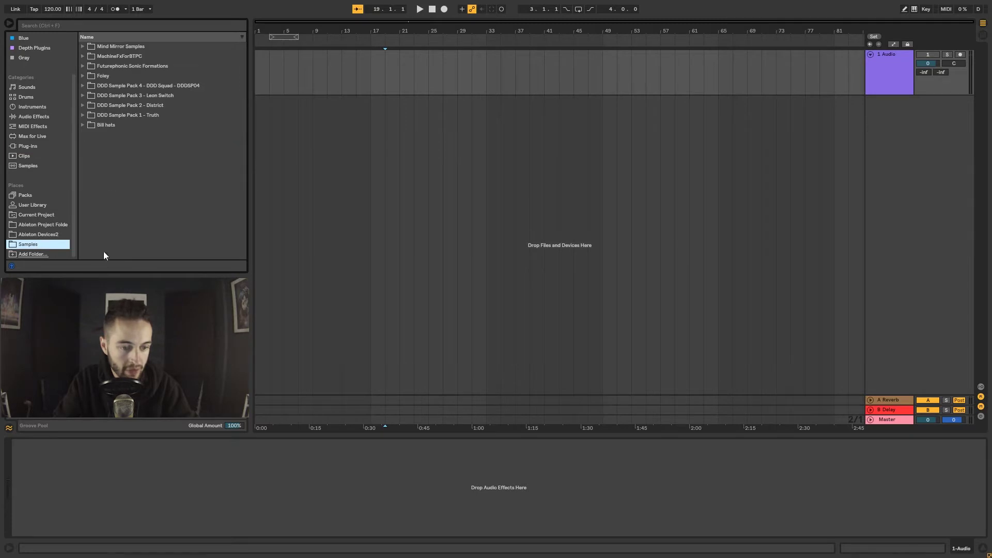
pyautogui.click(83, 76)
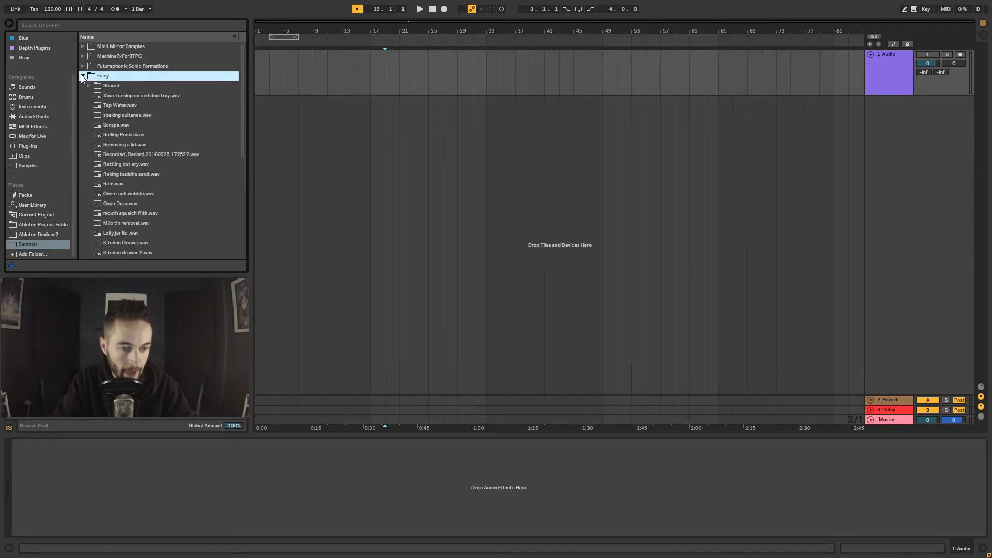
pyautogui.click(115, 96)
pyautogui.moveTo(150, 96); pyautogui.dragTo(371, 68)
# Step: Play the Xbox clip with its track muted, demonstrate muting and unmuting the track, and leave it active
pyautogui.press('space')
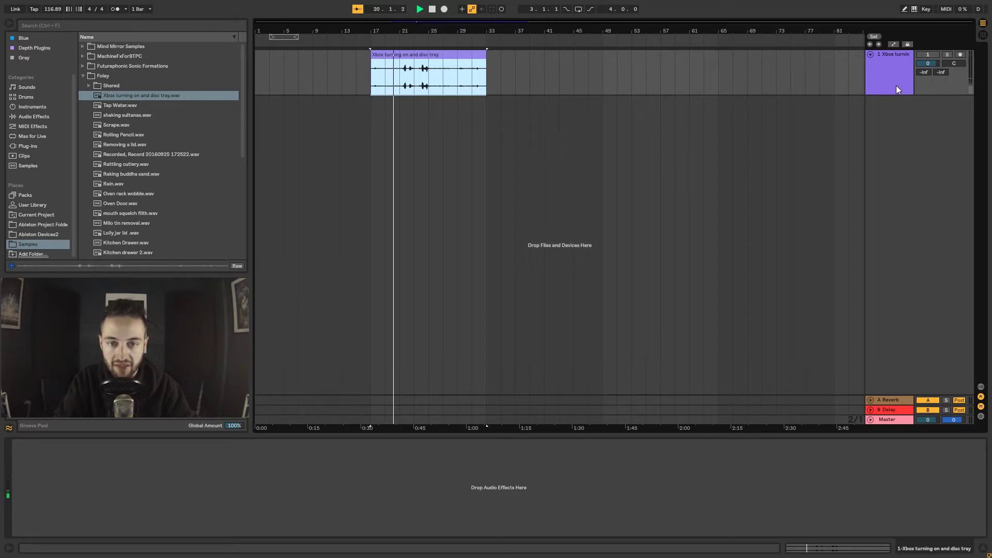
pyautogui.click(929, 54)
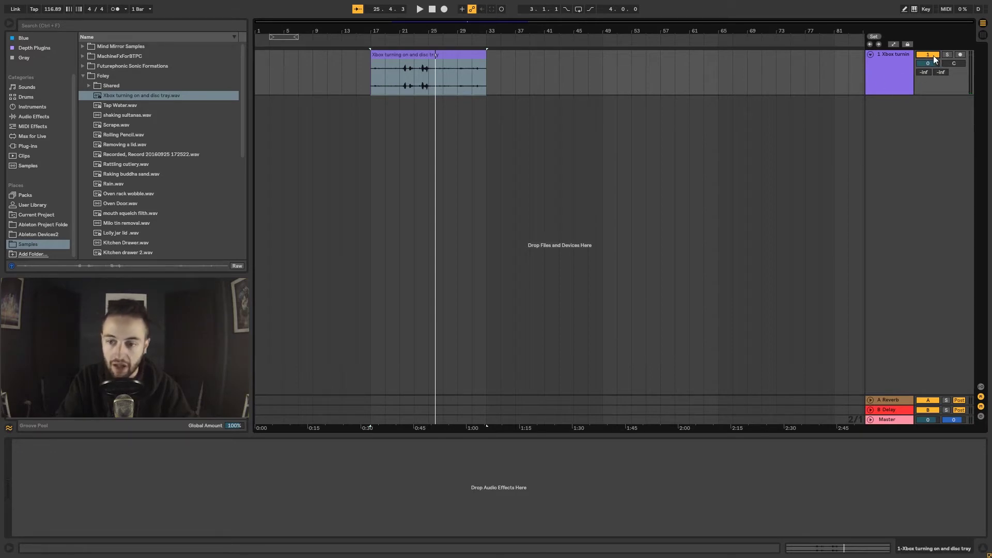
pyautogui.click(919, 57)
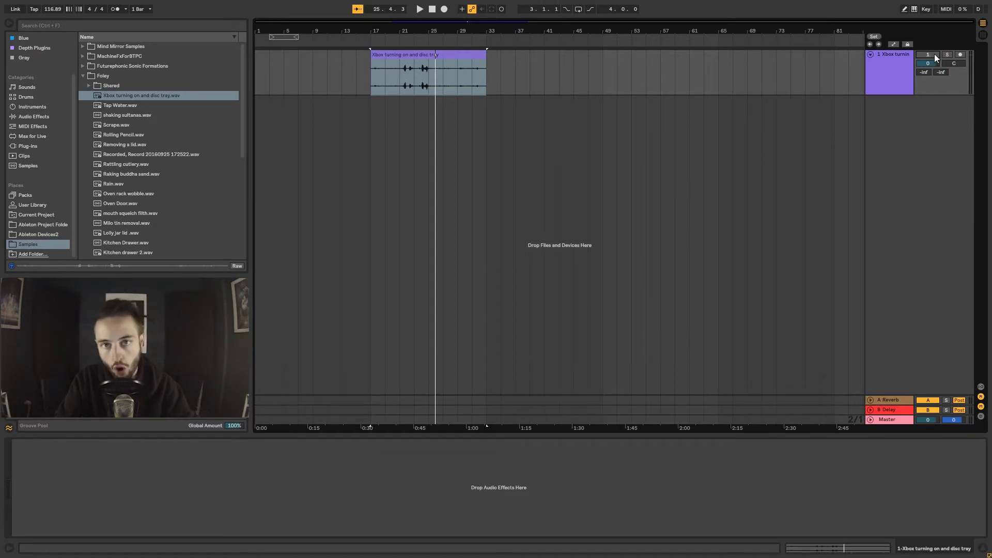
pyautogui.click(934, 54)
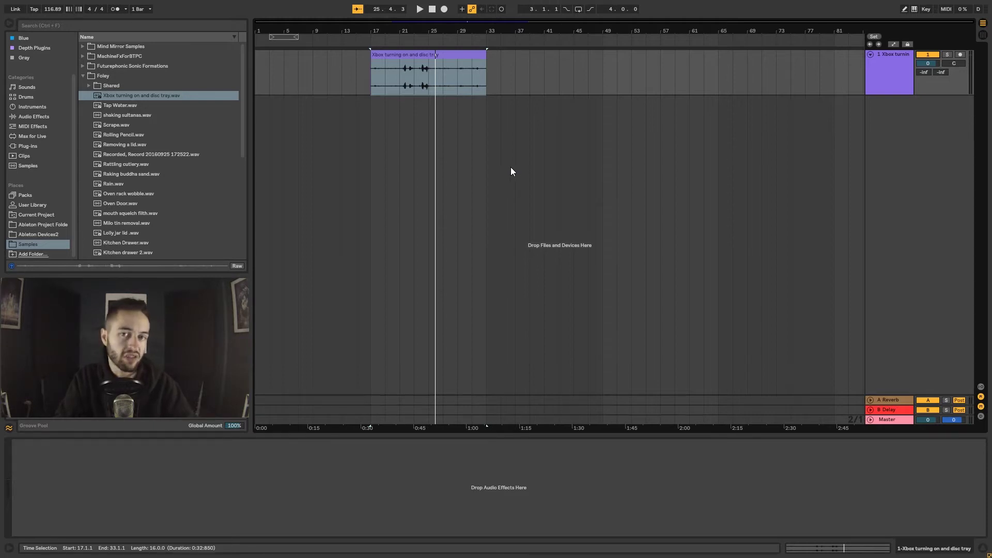
pyautogui.click(928, 55)
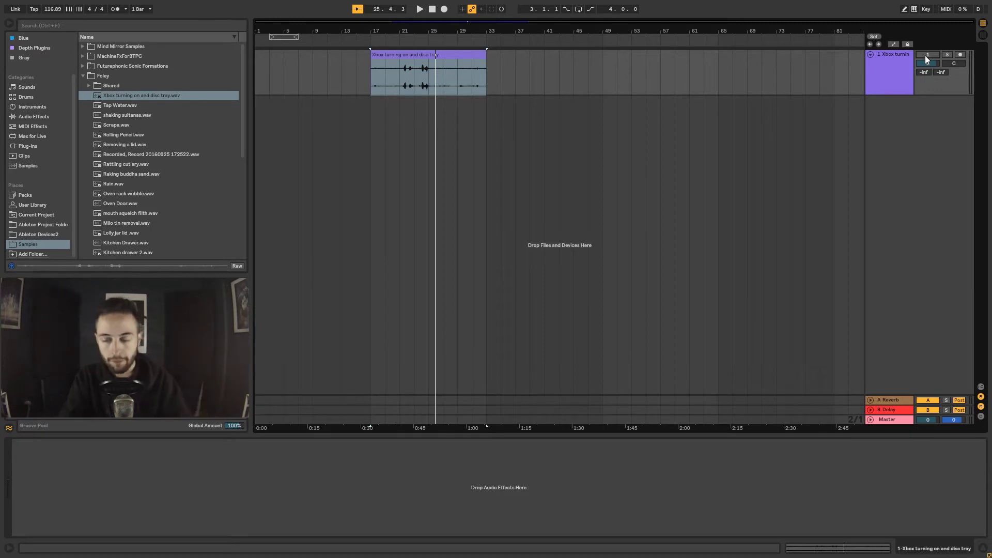
pyautogui.click(935, 56)
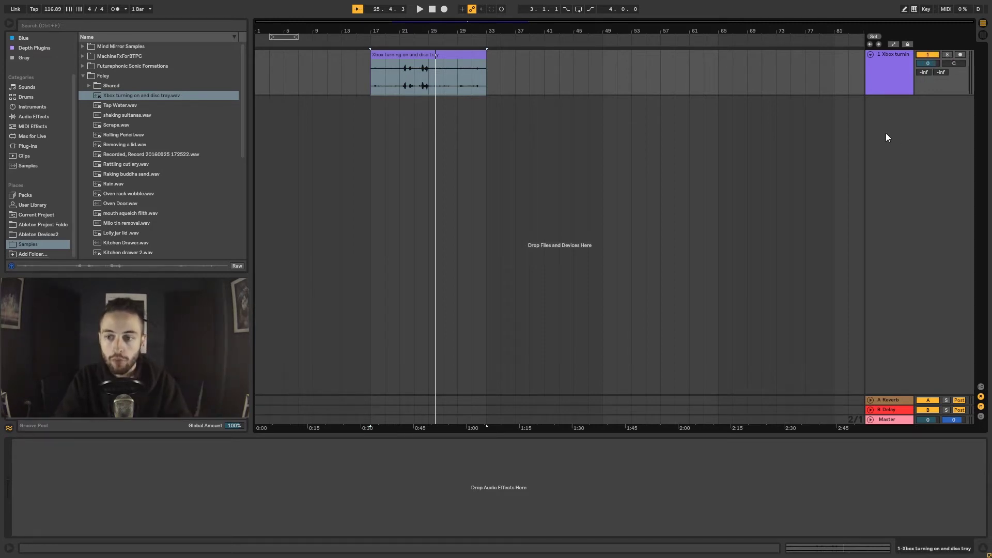
# Step: Insert a second audio track and place "Kitchen Drawer.wav" from the Foley folder on it at bar 17
pyautogui.rightClick(903, 135)
pyautogui.click(913, 141)
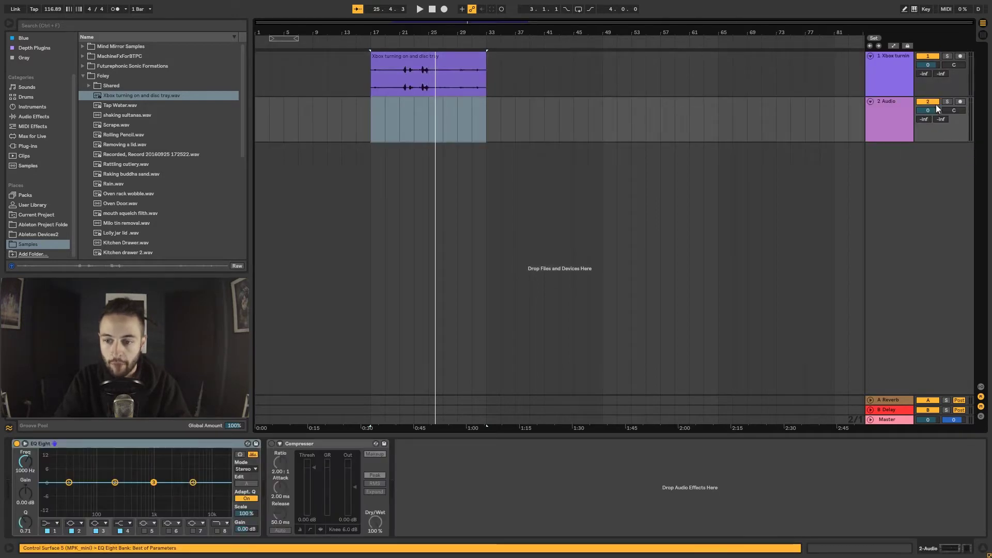
pyautogui.click(130, 243)
pyautogui.moveTo(130, 243); pyautogui.dragTo(372, 125)
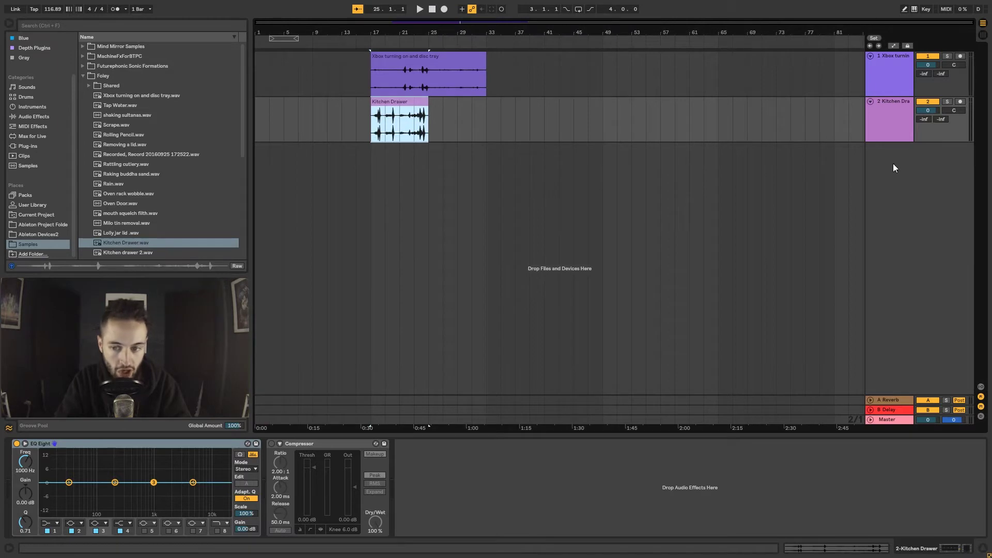
# Step: Play both clips from bar 17, soloing and unsoloing the Kitchen Drawer track during playback
pyautogui.click(387, 87)
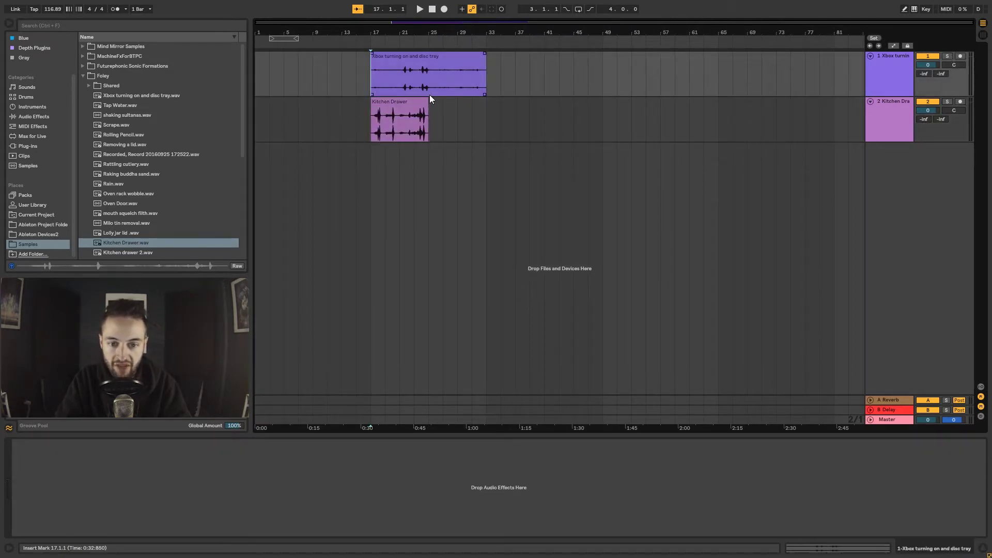
pyautogui.press('space')
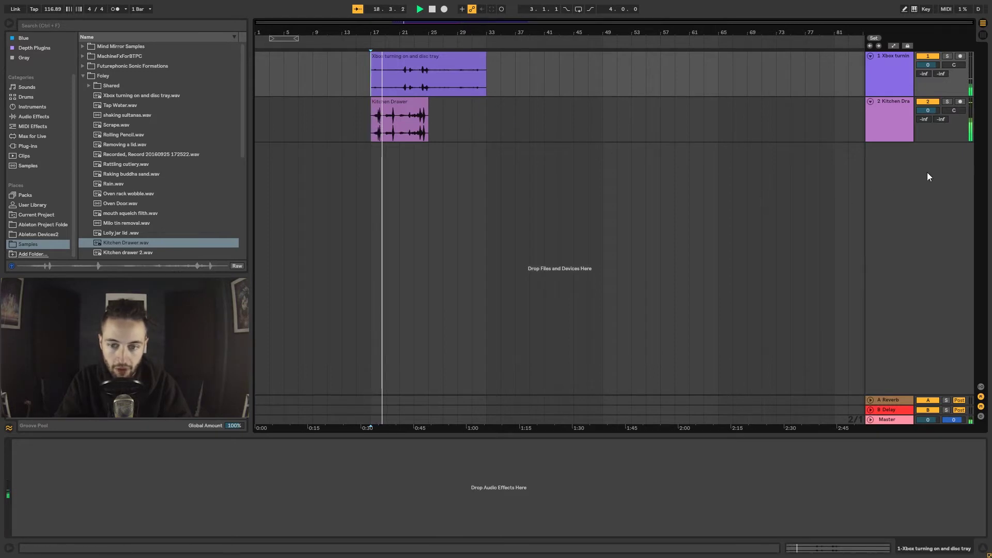
pyautogui.click(949, 102)
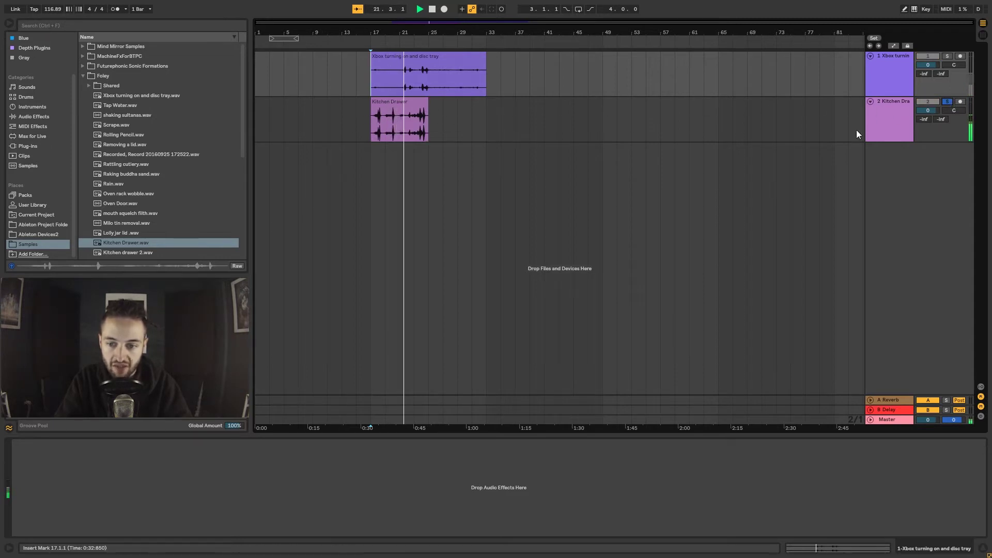
pyautogui.click(950, 101)
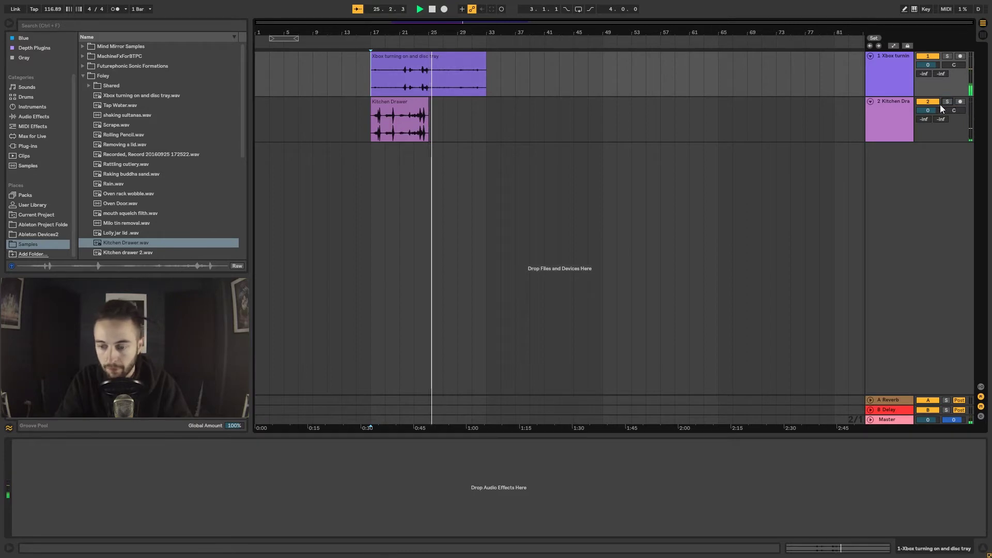
pyautogui.press('space')
# Step: Solo both tracks together, clear the solos, and solo only the Kitchen Drawer track
pyautogui.click(414, 128)
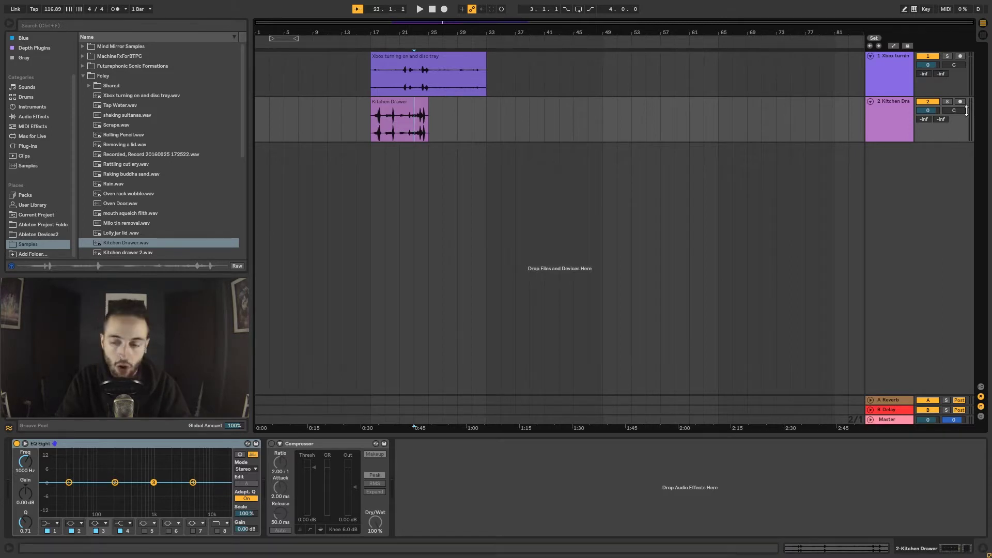
pyautogui.click(951, 101)
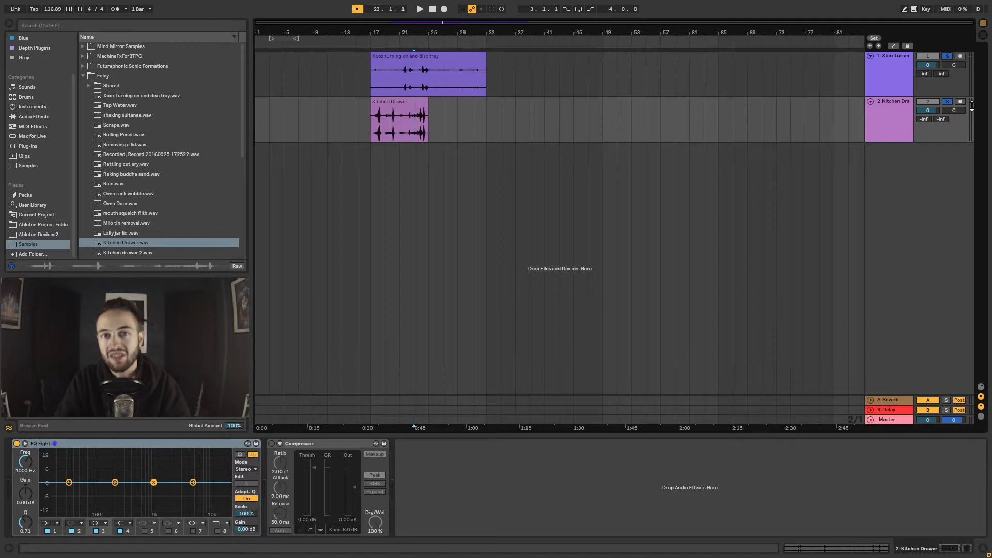
pyautogui.click(948, 56)
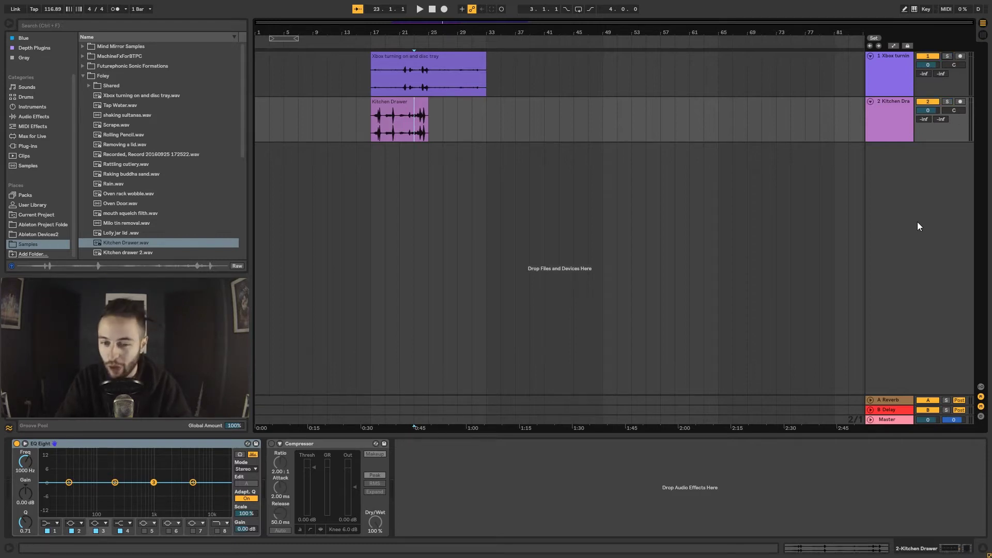
pyautogui.click(947, 102)
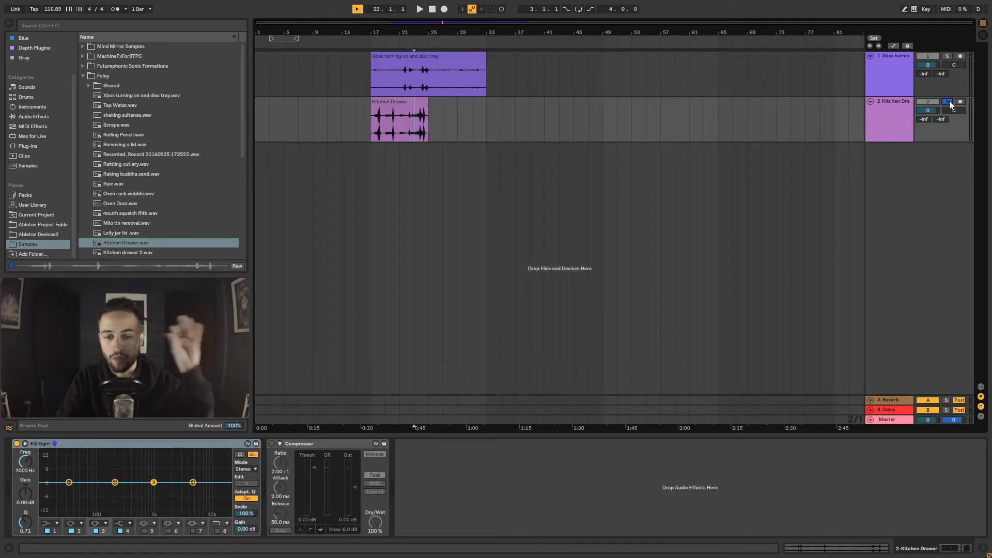
# Step: Clear the solo on the Kitchen Drawer track, and arm and disarm the Xbox track for recording
pyautogui.click(69, 482)
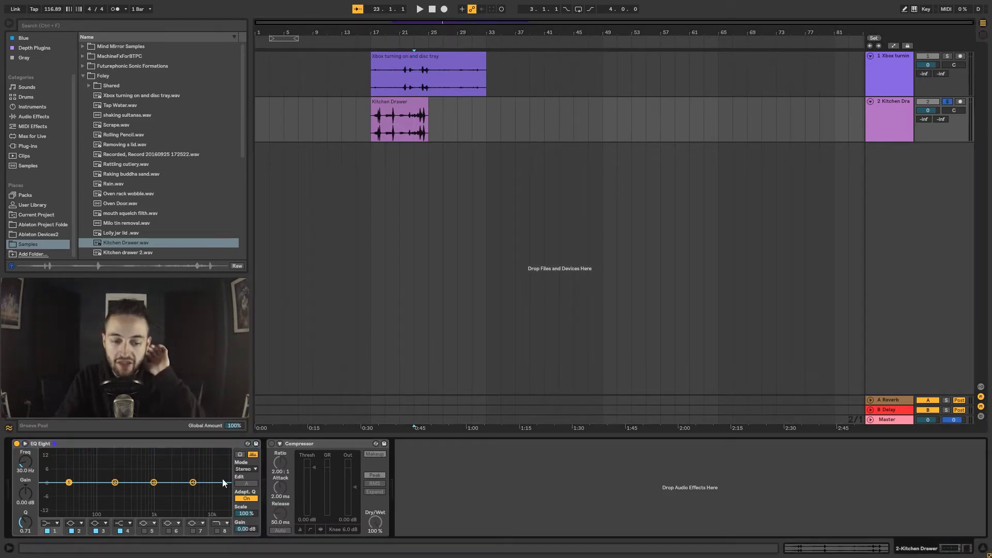
pyautogui.click(949, 103)
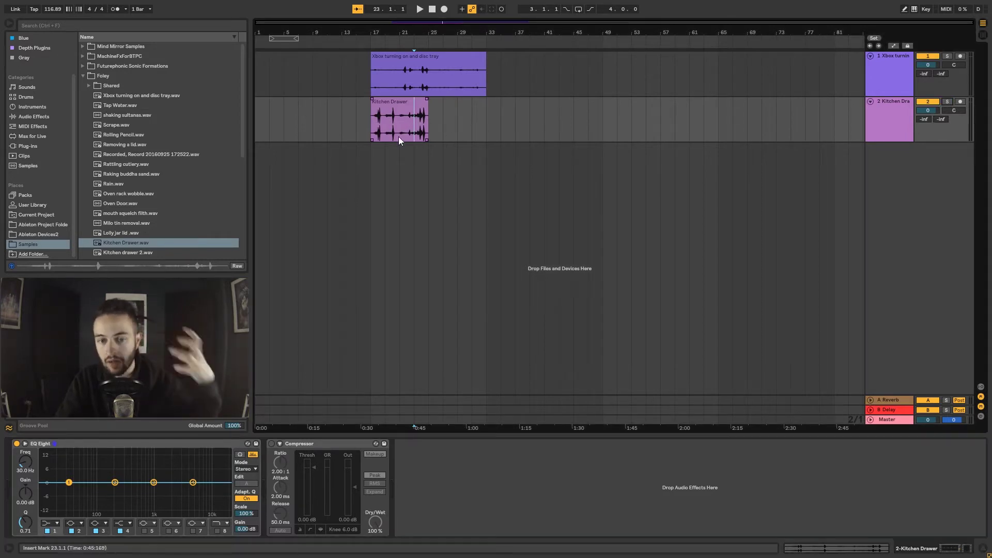
pyautogui.click(962, 56)
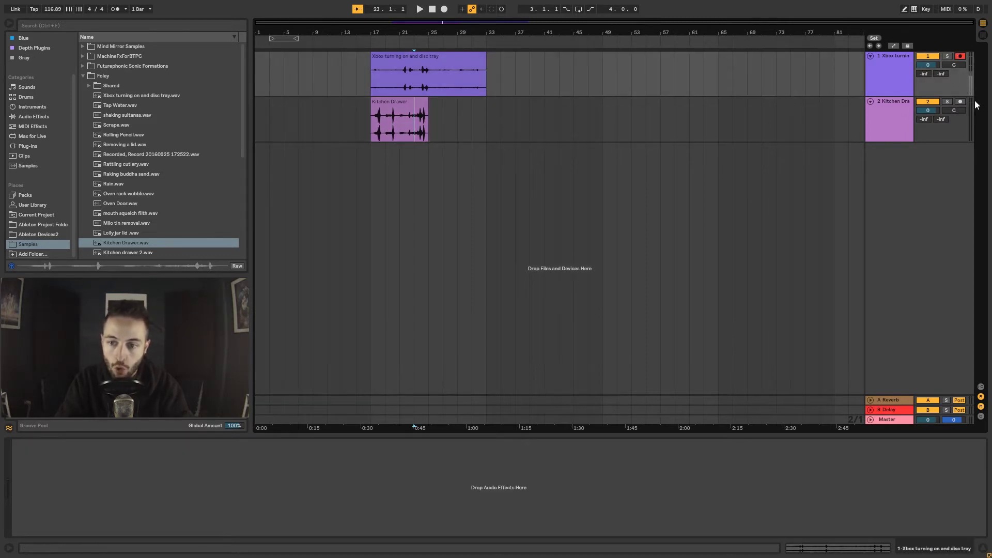
pyautogui.click(960, 57)
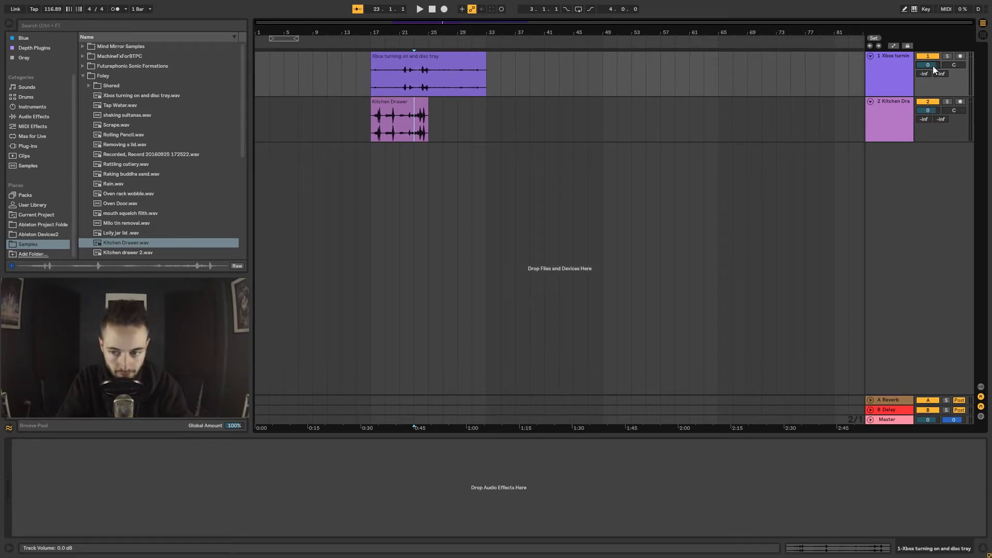
# Step: Lower the Xbox track's volume to -inf, return it to default, raise it to 6.0 dB, and return it to default again
pyautogui.moveTo(932, 66); pyautogui.dragTo(933, 119)
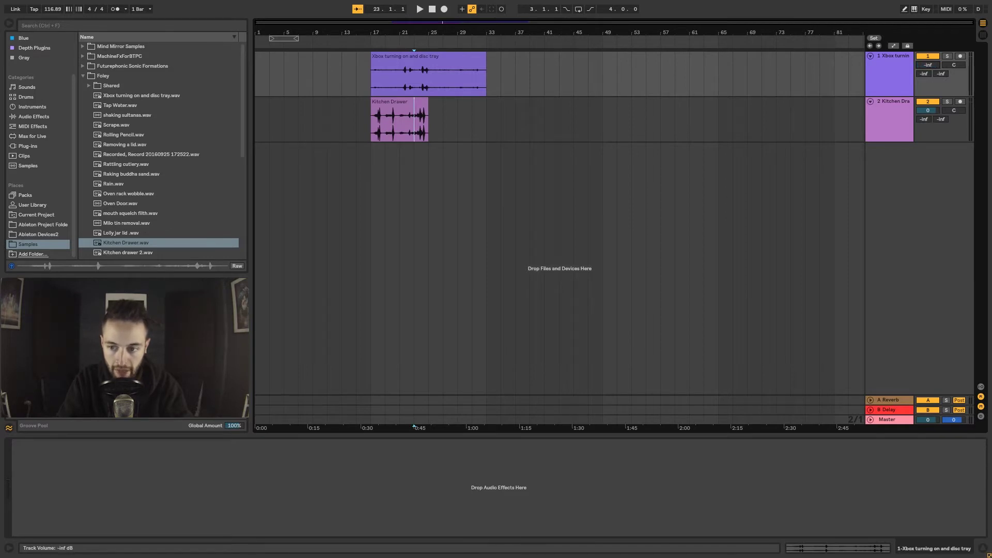
pyautogui.rightClick(933, 66)
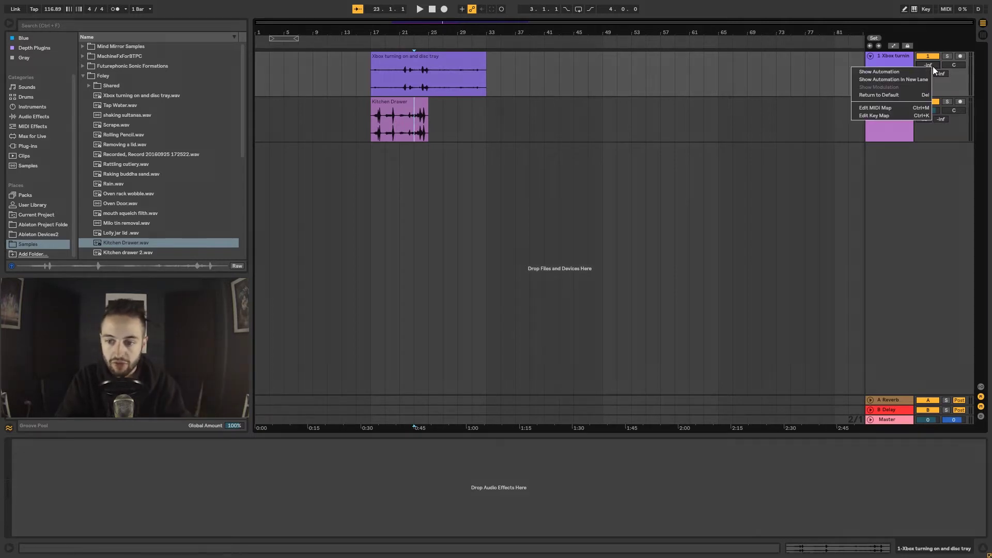
pyautogui.click(873, 95)
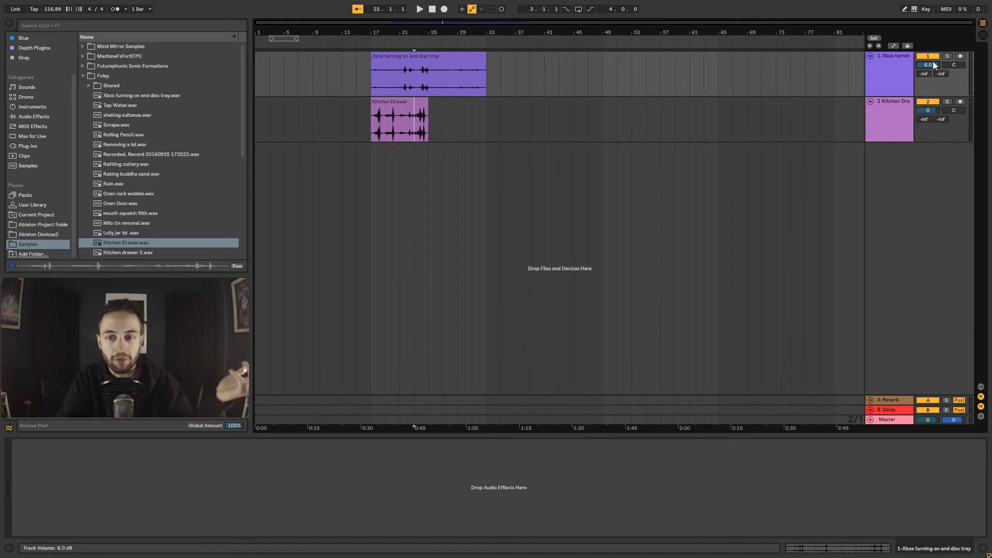
pyautogui.rightClick(935, 66)
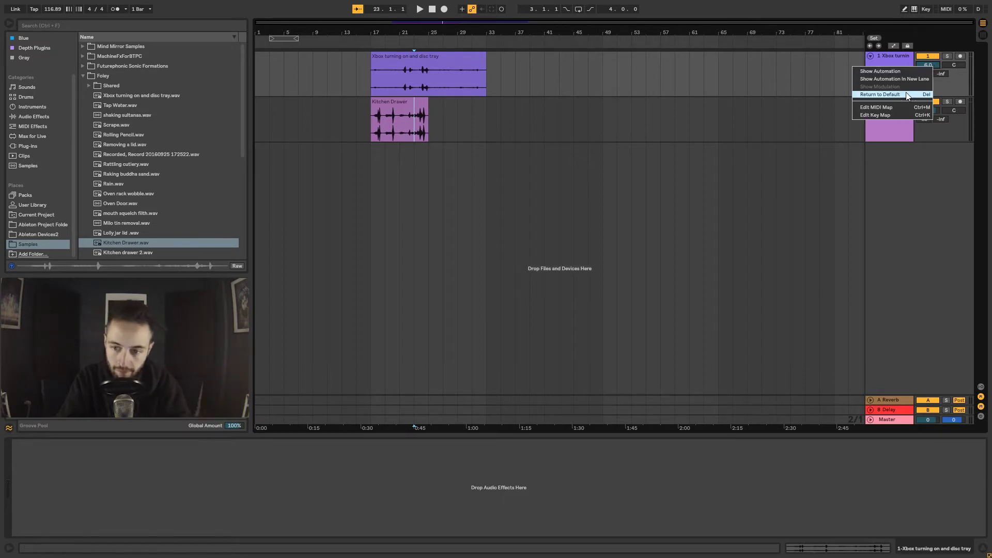
pyautogui.click(905, 94)
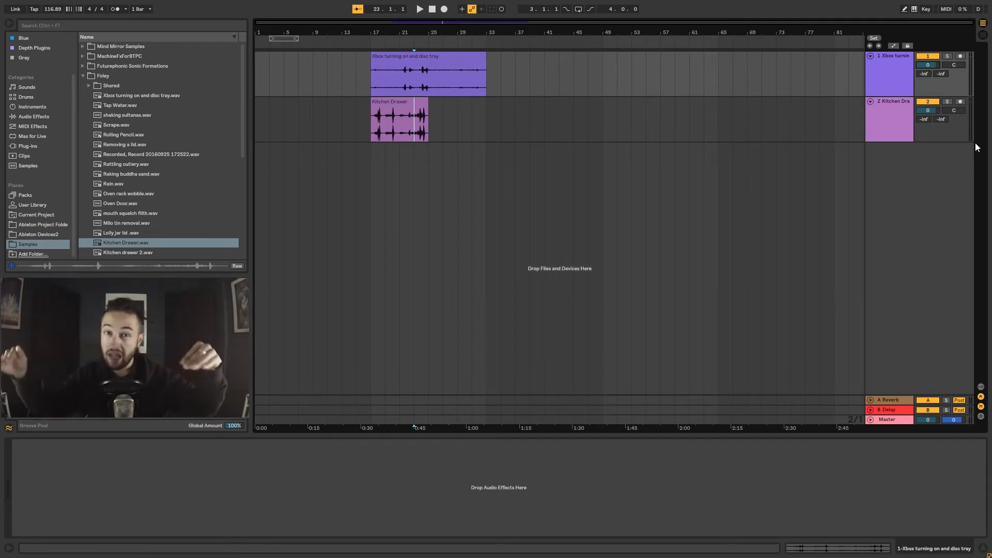
# Step: Play the arrangement from bar 23 to watch the track meters, stop it, and select the Kitchen Drawer clip
pyautogui.press('space')
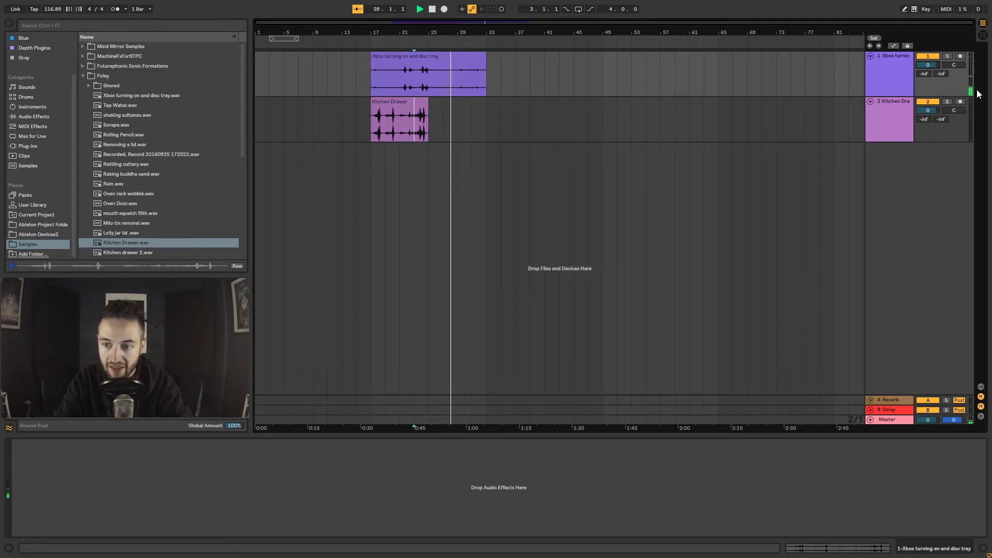
pyautogui.press('space')
pyautogui.click(395, 113)
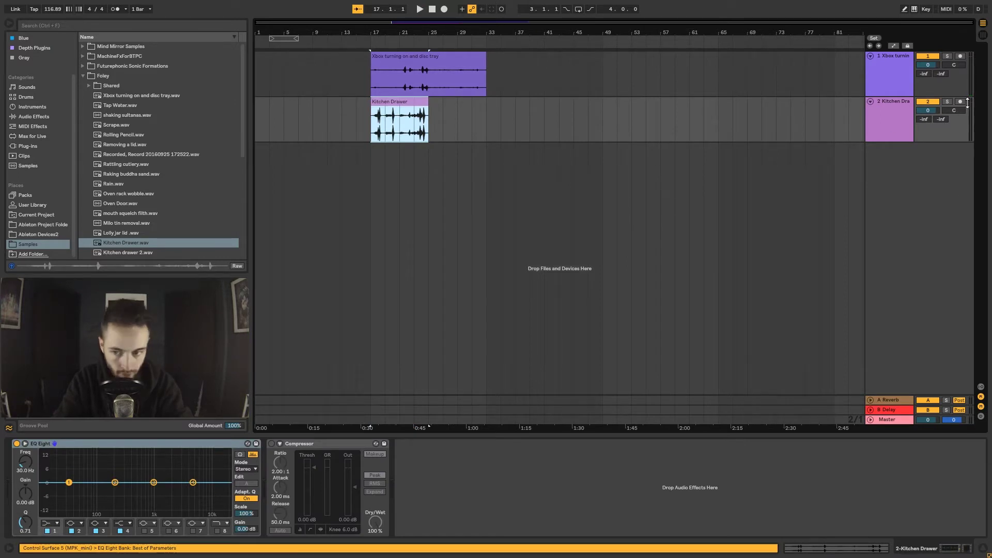
# Step: Lower the Kitchen Drawer track's volume to -0.9 dB, raise it to 6.0 dB, and return it to default
pyautogui.moveTo(928, 111); pyautogui.dragTo(928, 120)
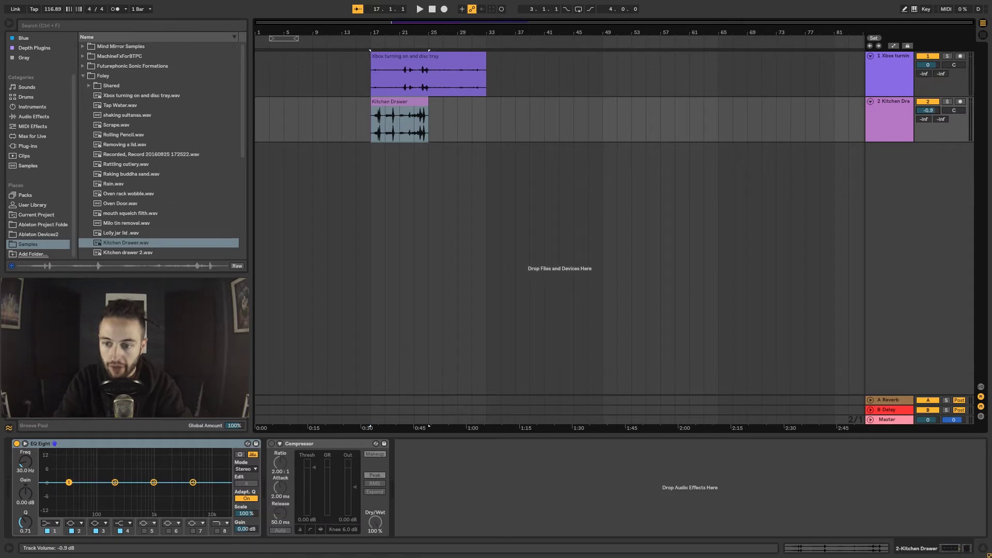
pyautogui.rightClick(929, 110)
pyautogui.click(919, 140)
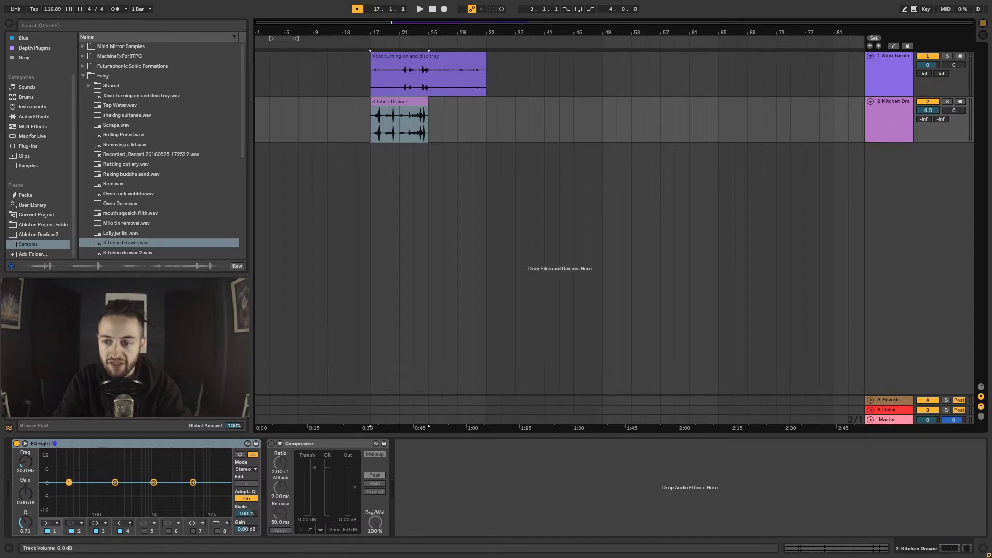
pyautogui.click(376, 126)
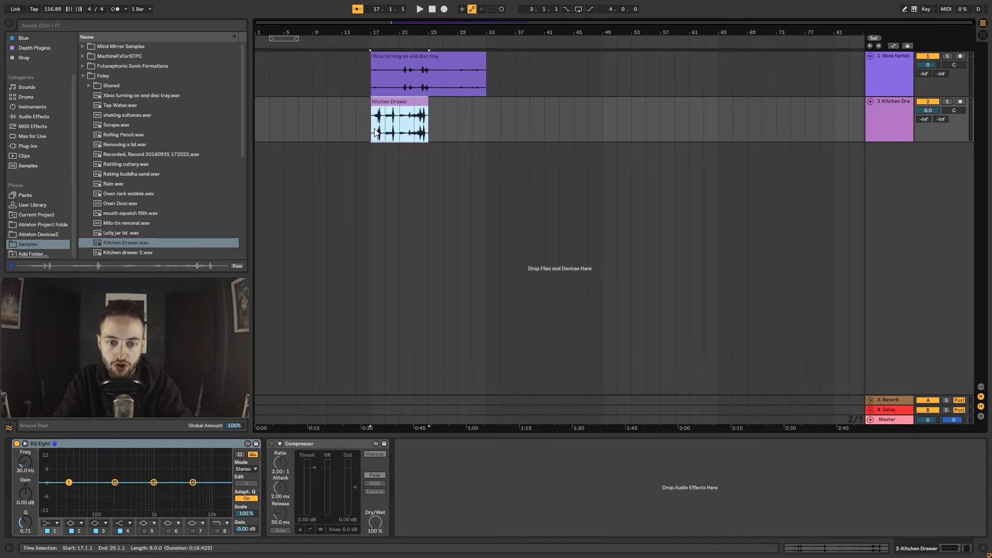
pyautogui.rightClick(933, 110)
pyautogui.click(898, 138)
# Step: Play from bar 17 with the Kitchen Drawer track made taller, raising its volume to 6.0 dB and returning it to default
pyautogui.press('space')
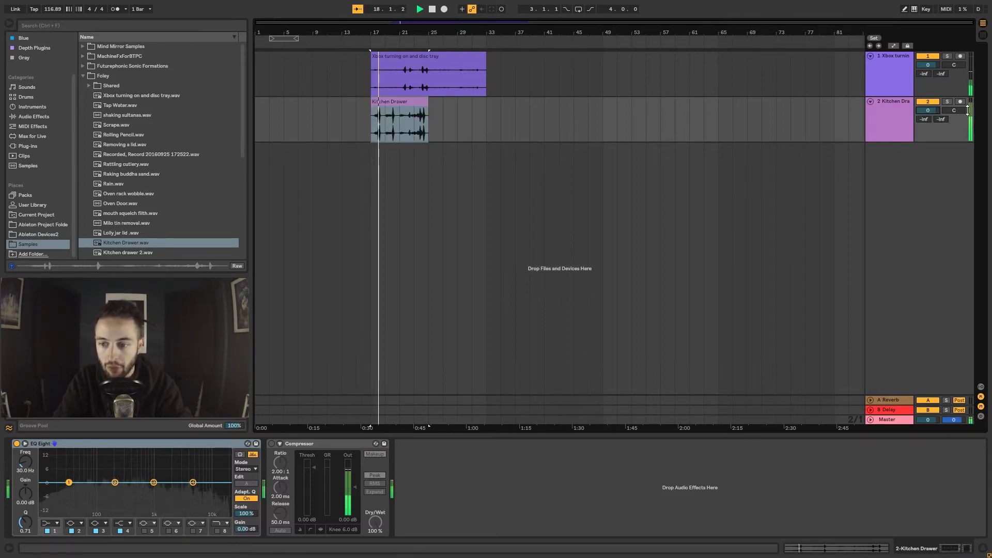
pyautogui.moveTo(935, 142)
pyautogui.mouseDown()
pyautogui.moveTo(934, 124)
pyautogui.moveTo(935, 160)
pyautogui.mouseUp()
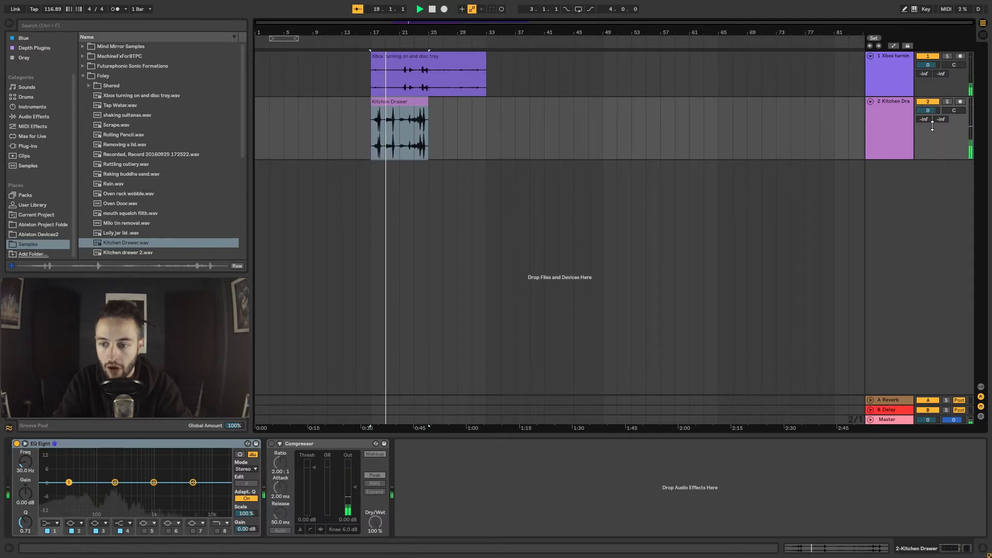
pyautogui.moveTo(930, 111); pyautogui.dragTo(930, 88)
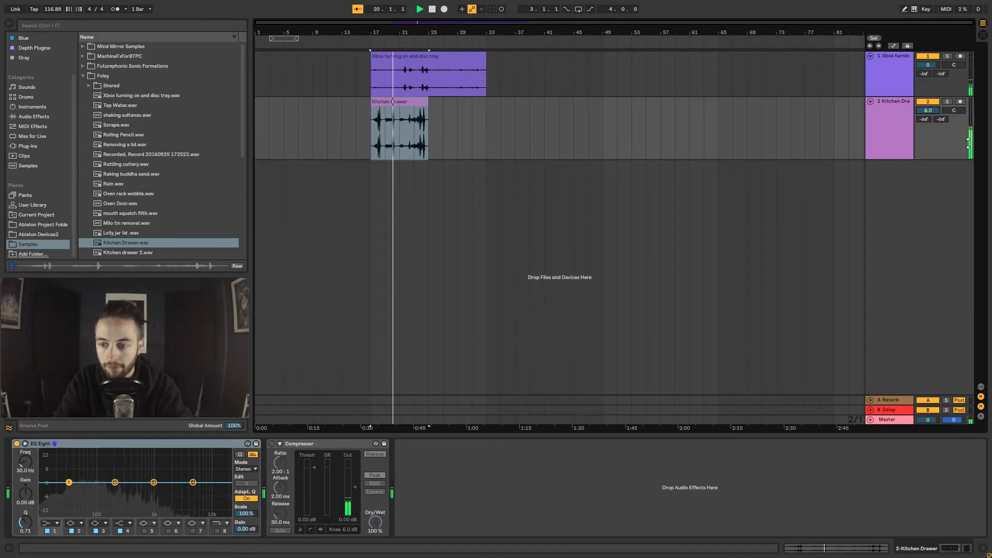
pyautogui.press('space')
pyautogui.press('space')
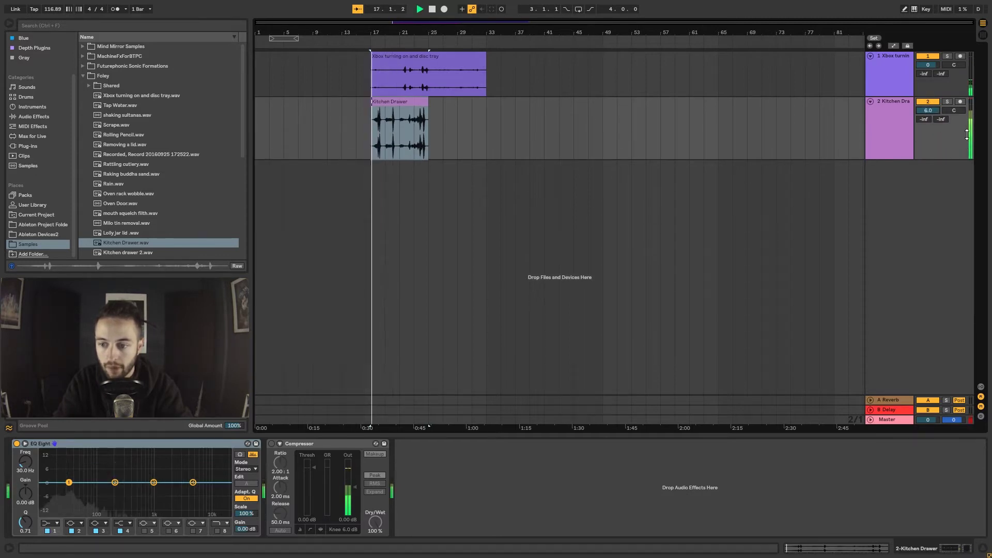
pyautogui.rightClick(935, 111)
pyautogui.click(927, 139)
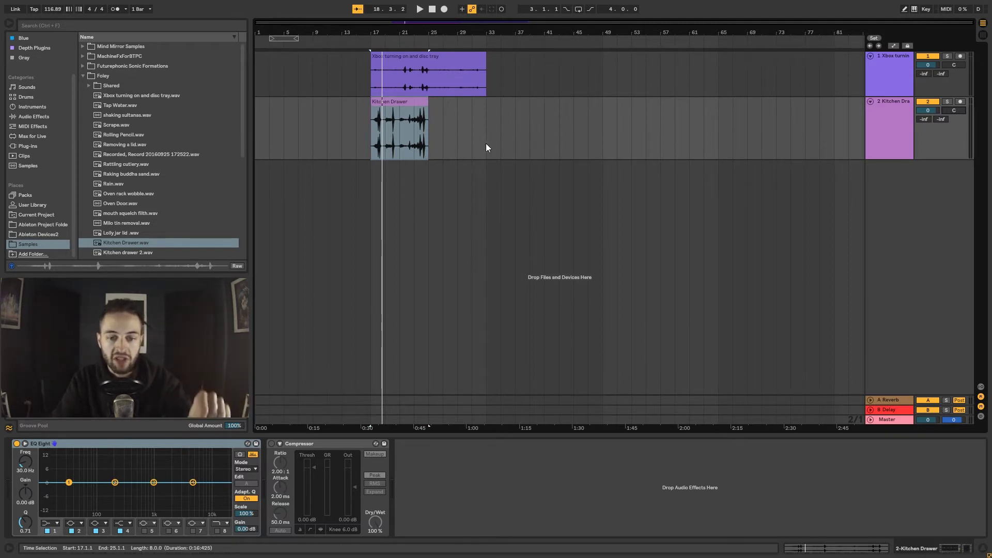
# Step: Select bars 33 to 49 on the Kitchen Drawer track, then examine its clip's waveform and place the insert marker at bar 20
pyautogui.click(501, 143)
pyautogui.moveTo(486, 139); pyautogui.dragTo(596, 141)
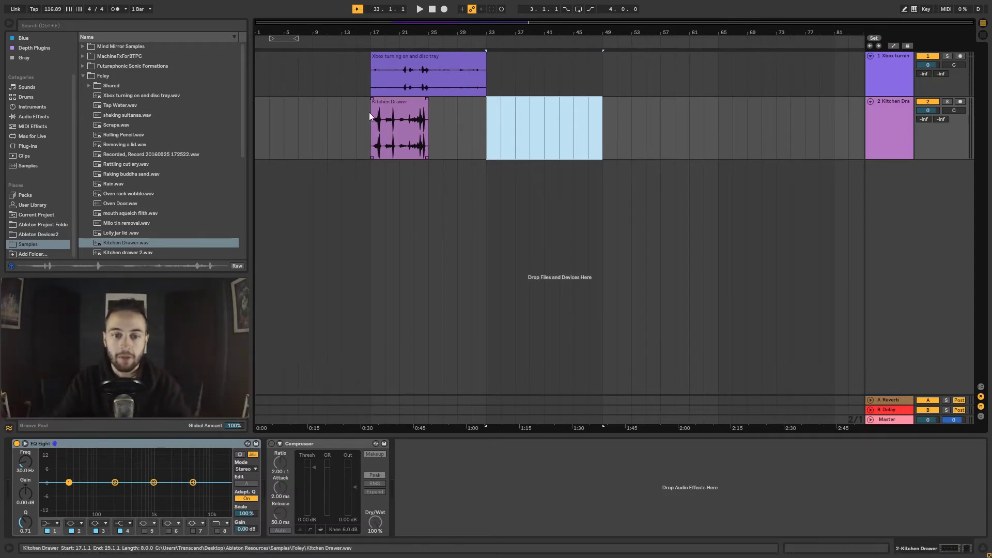
pyautogui.scroll(10, 369, 113)
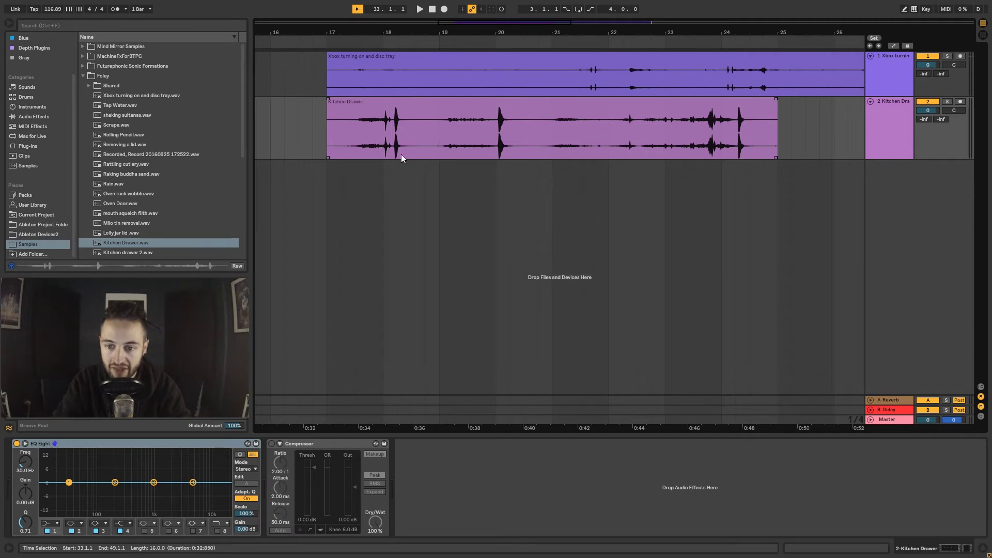
pyautogui.click(366, 126)
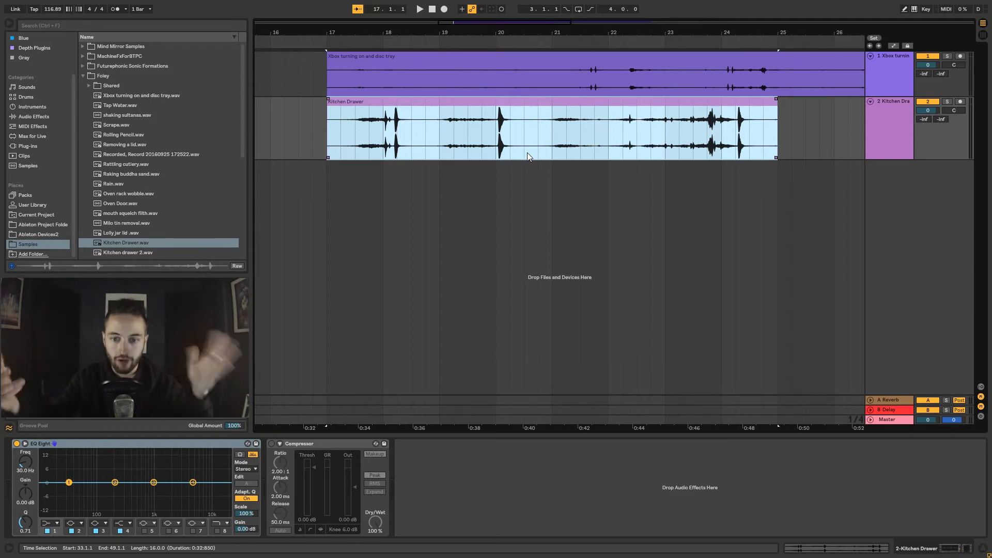
pyautogui.click(492, 137)
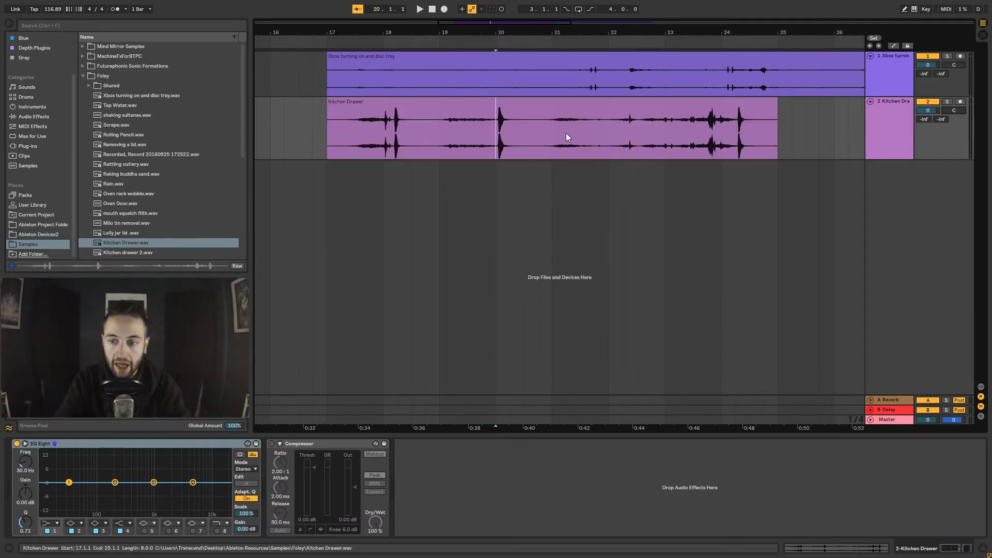
# Step: Solo the Kitchen Drawer track, play its clip from bar 17, and pan the track to 29L during playback
pyautogui.click(950, 103)
pyautogui.click(412, 103)
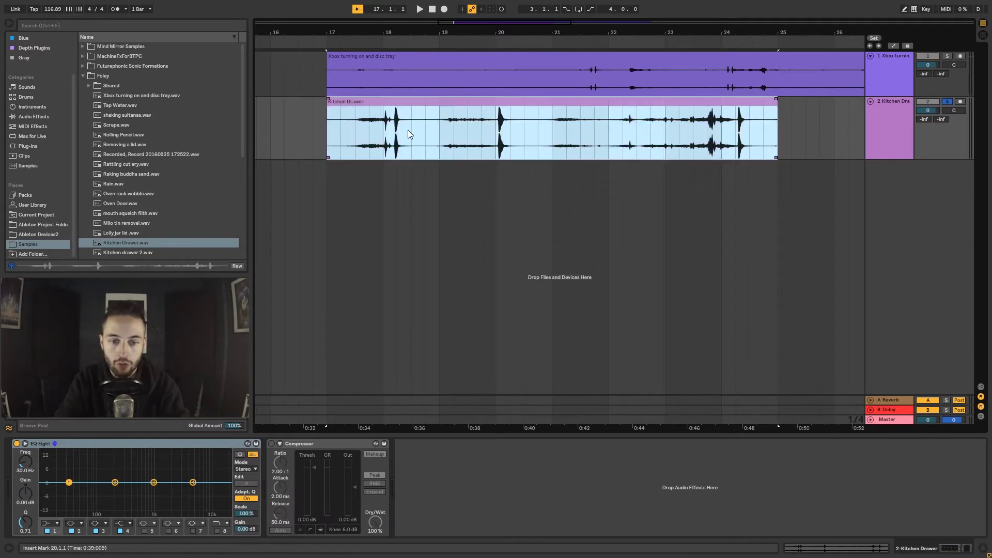
pyautogui.press('space')
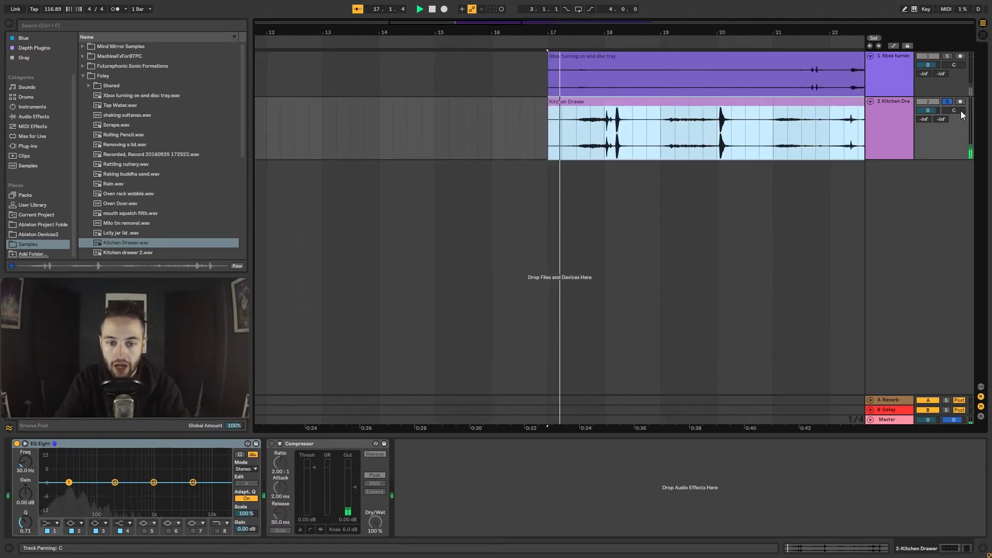
pyautogui.moveTo(960, 111); pyautogui.dragTo(953, 127)
pyautogui.click(581, 145)
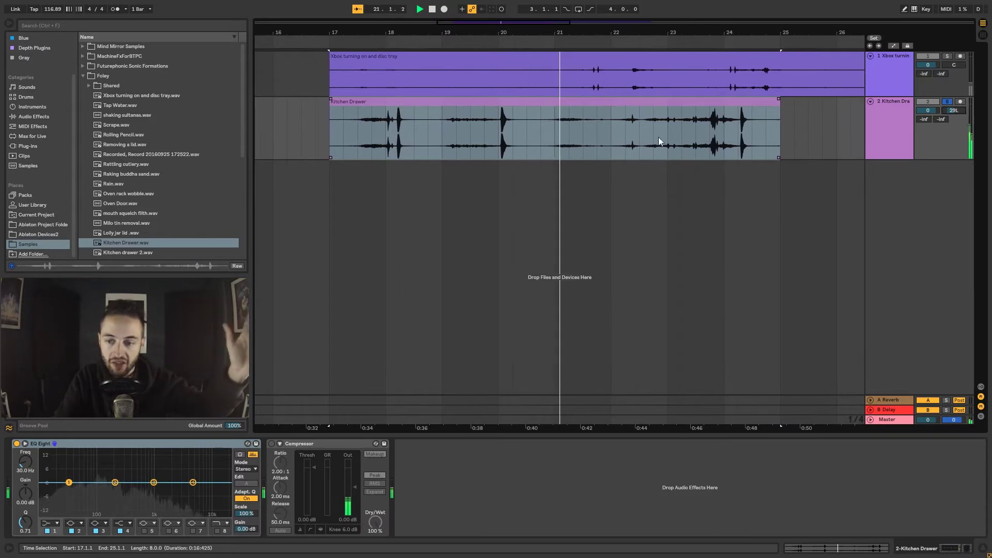
# Step: Pan the Kitchen Drawer track to 31R and listen to its clip
pyautogui.moveTo(953, 110); pyautogui.dragTo(953, 109)
pyautogui.press('space')
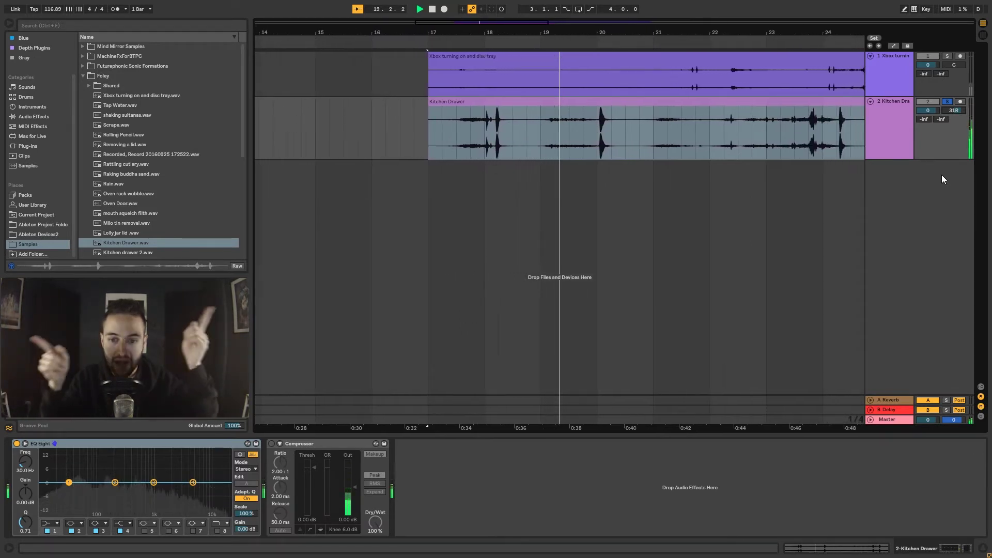
pyautogui.press('space')
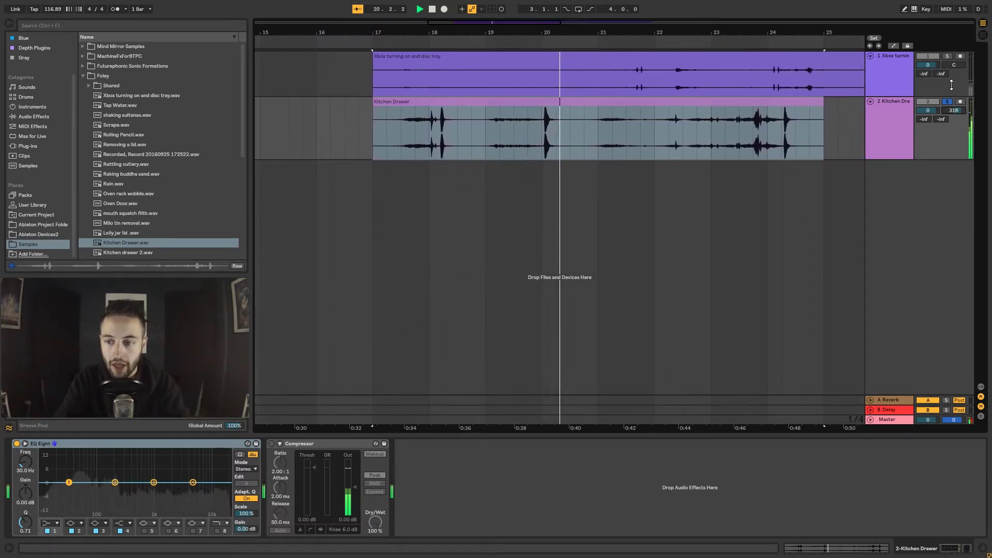
# Step: Clear the Kitchen Drawer solo, pan the Xbox track to 30L and Kitchen Drawer to 30R, and play both clips together
pyautogui.click(947, 102)
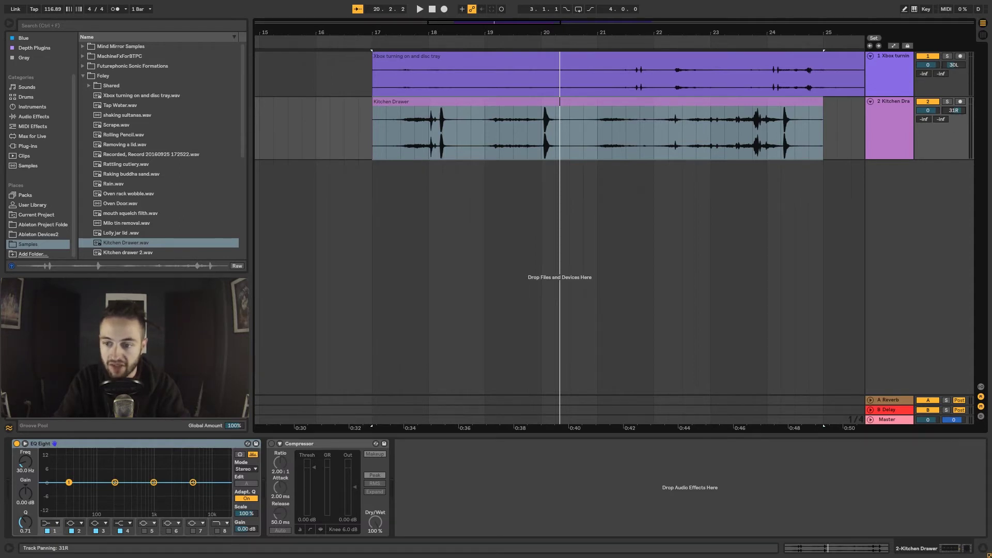
pyautogui.press('space')
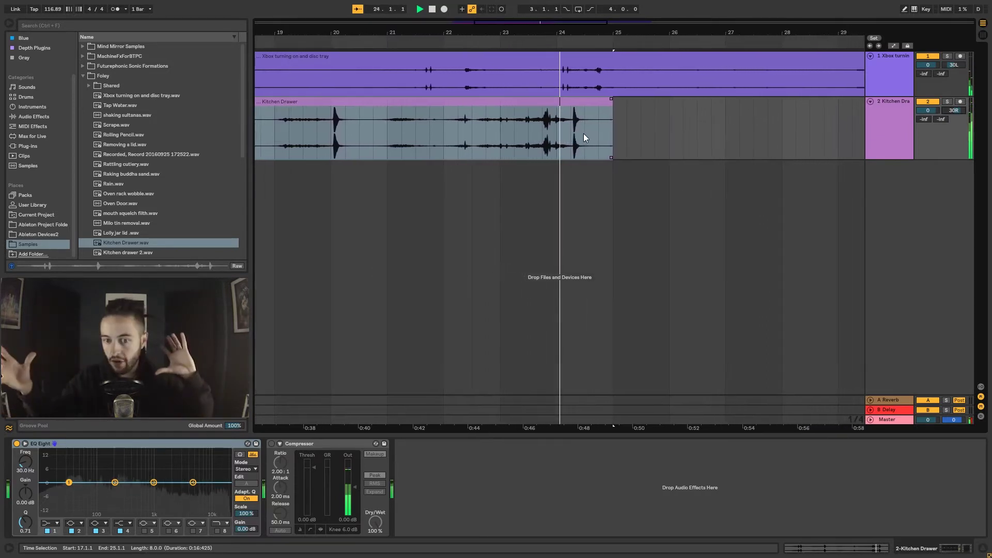
pyautogui.press('space')
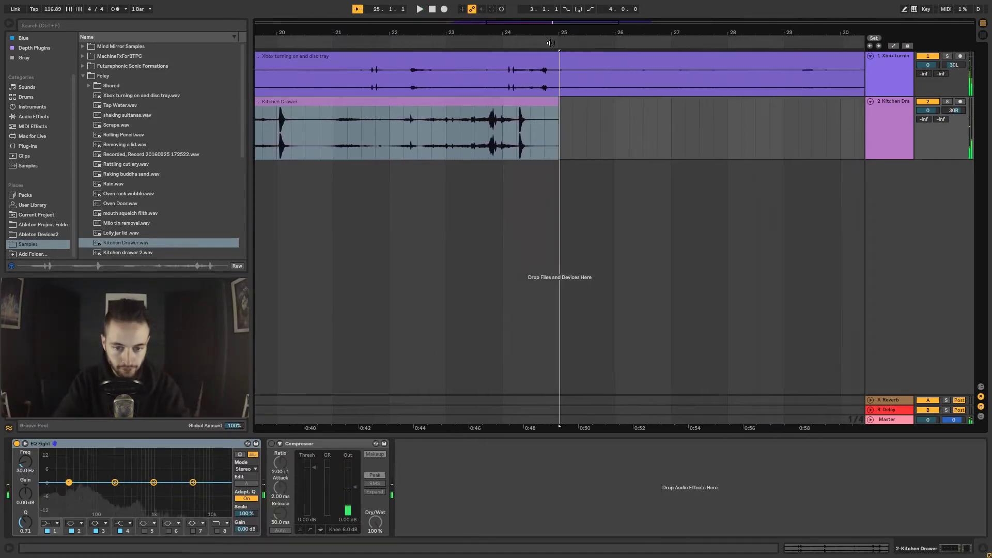
# Step: Switch the Kitchen Drawer track to Split Stereo Pan Mode and solo it with its clip selected
pyautogui.rightClick(954, 111)
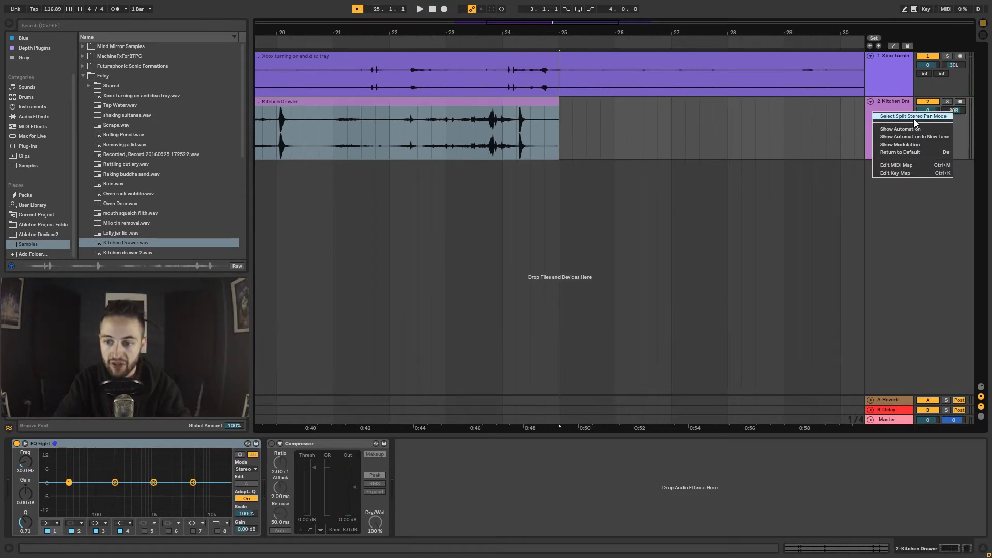
pyautogui.click(929, 117)
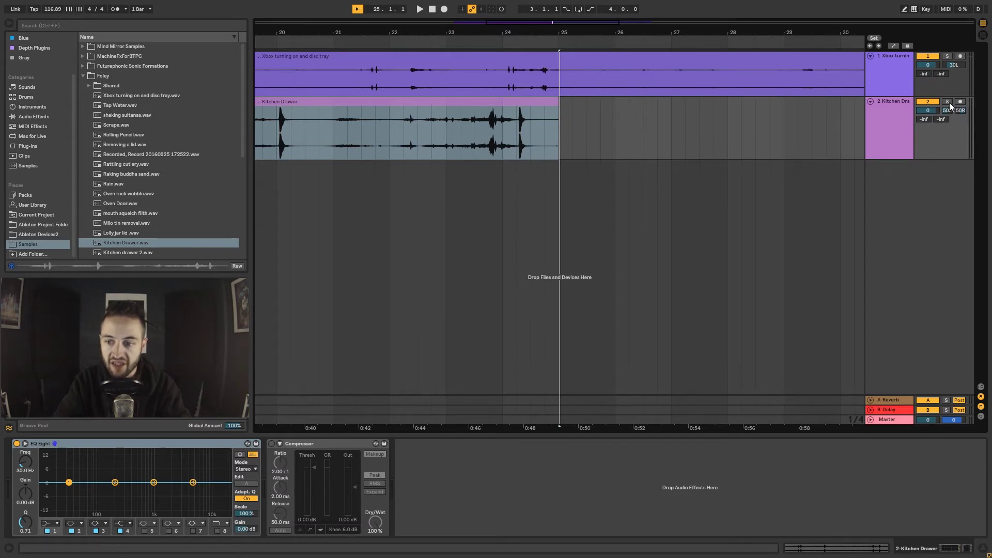
pyautogui.click(948, 103)
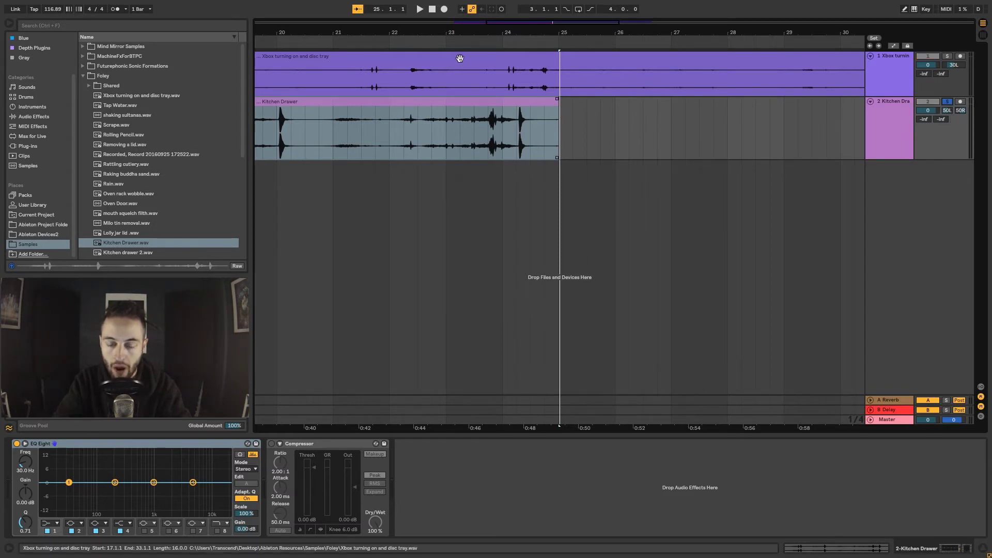
pyautogui.moveTo(449, 32); pyautogui.dragTo(665, 29)
pyautogui.click(596, 102)
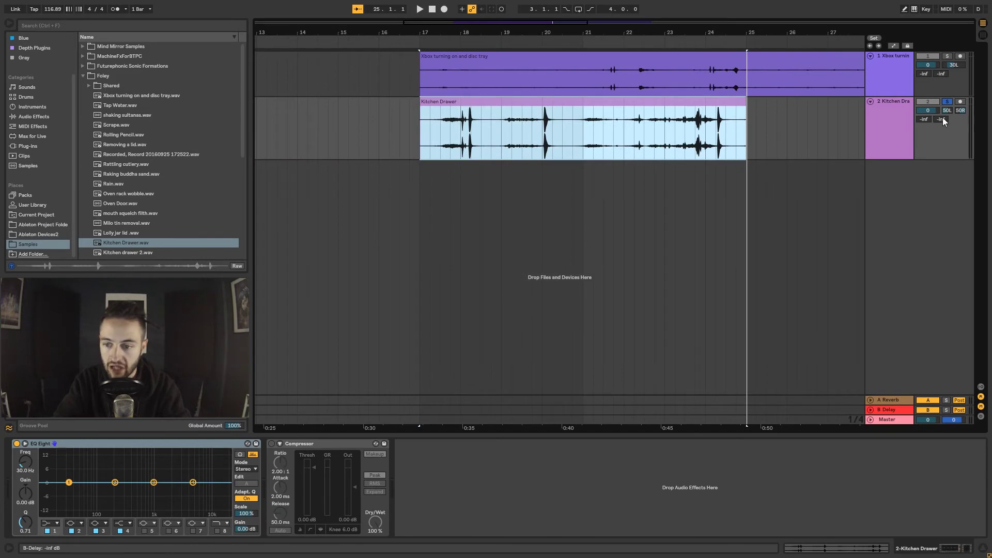
# Step: Set the Kitchen Drawer track's split stereo panning to 30L and 10R and play its clip from bar 17
pyautogui.moveTo(947, 110); pyautogui.dragTo(947, 108)
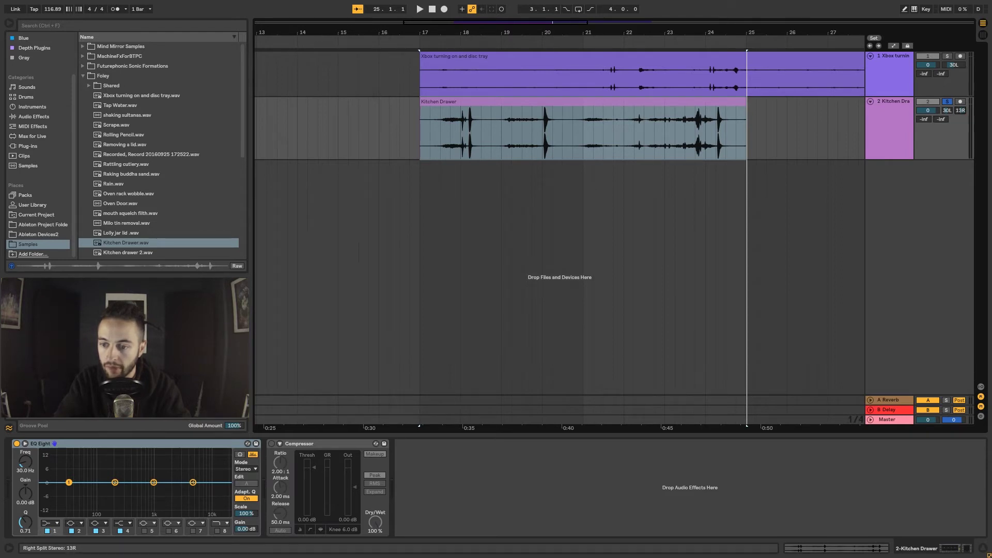
pyautogui.press('space')
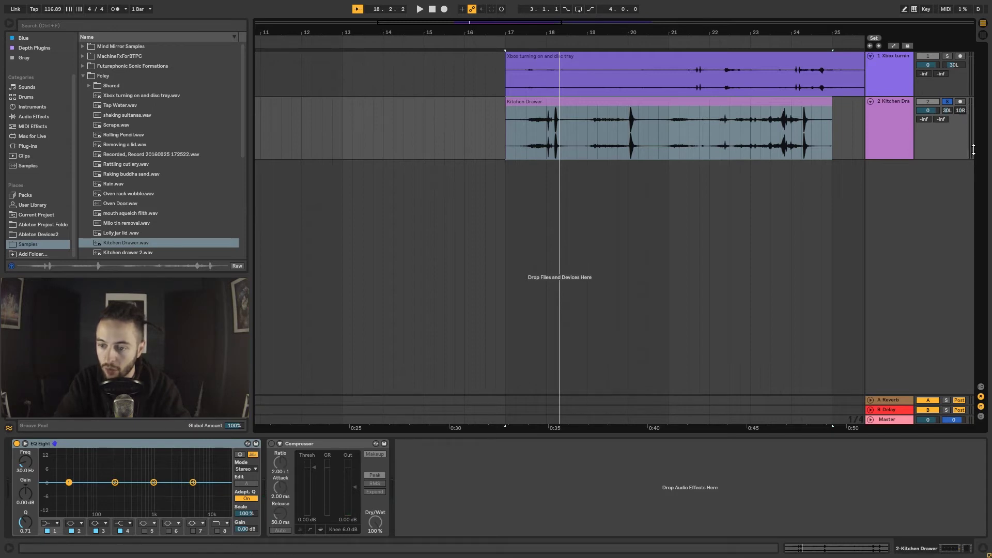
pyautogui.press('space')
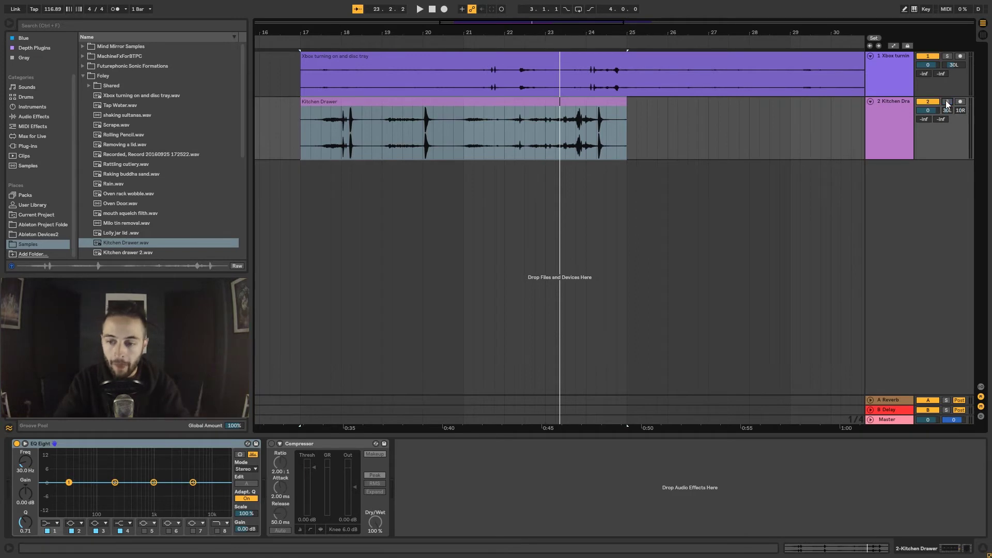
# Step: Reset the Xbox track's panning to default, and return Kitchen Drawer to Stereo Pan Mode with its panning centred
pyautogui.rightClick(954, 65)
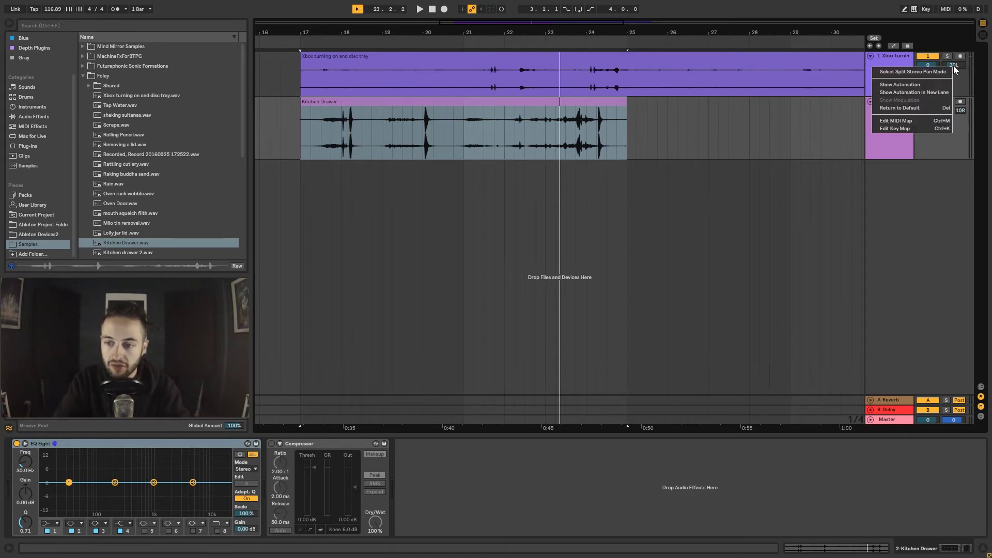
pyautogui.click(912, 103)
pyautogui.rightClick(950, 110)
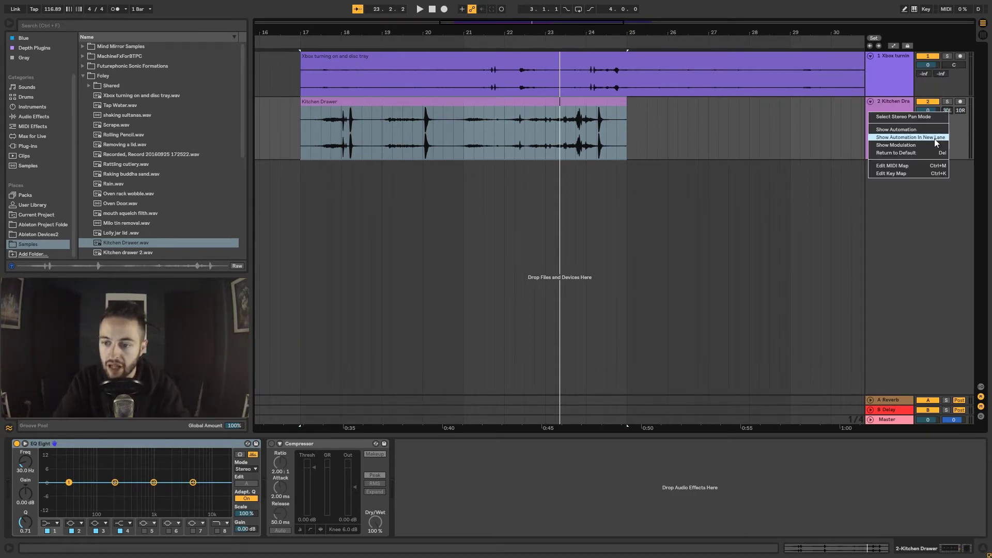
pyautogui.click(926, 117)
pyautogui.rightClick(958, 111)
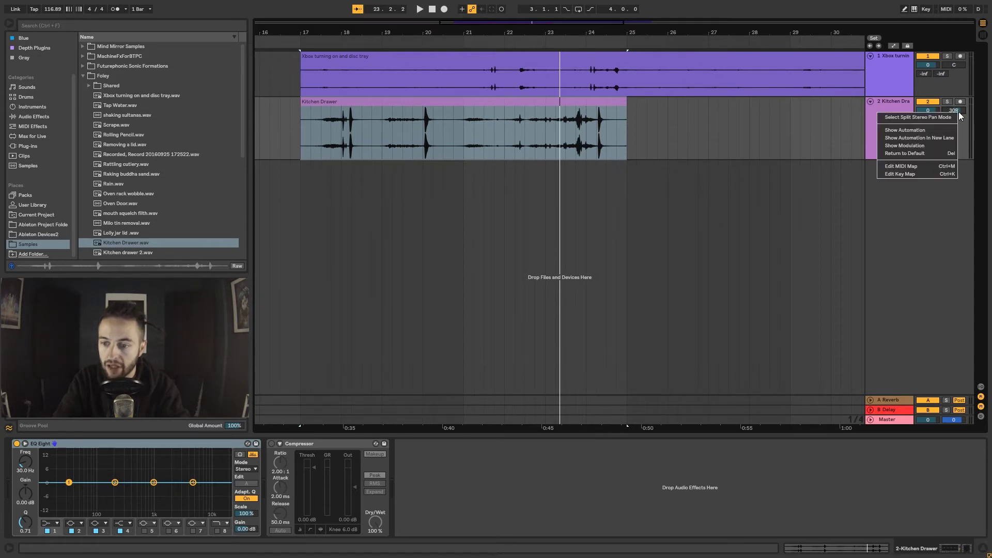
pyautogui.click(938, 153)
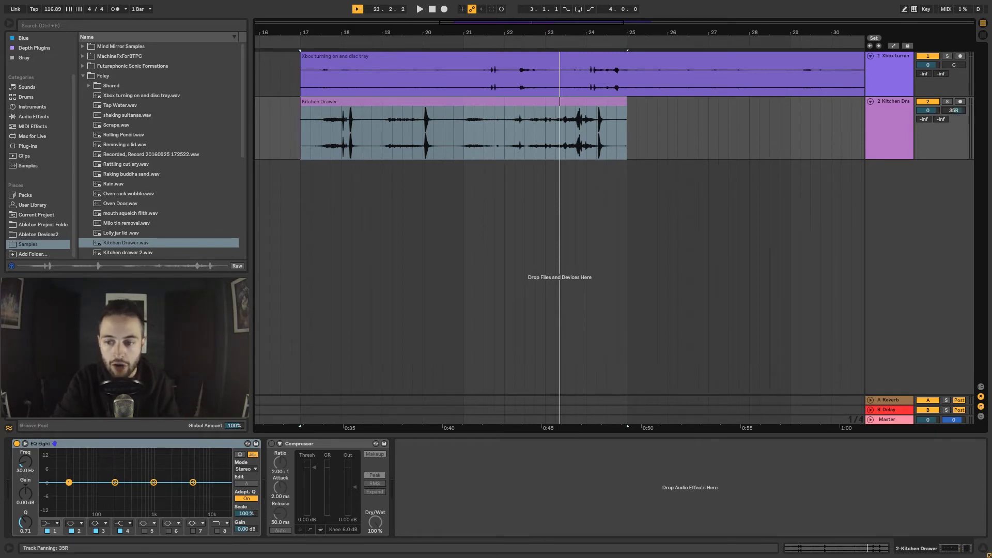
pyautogui.rightClick(956, 111)
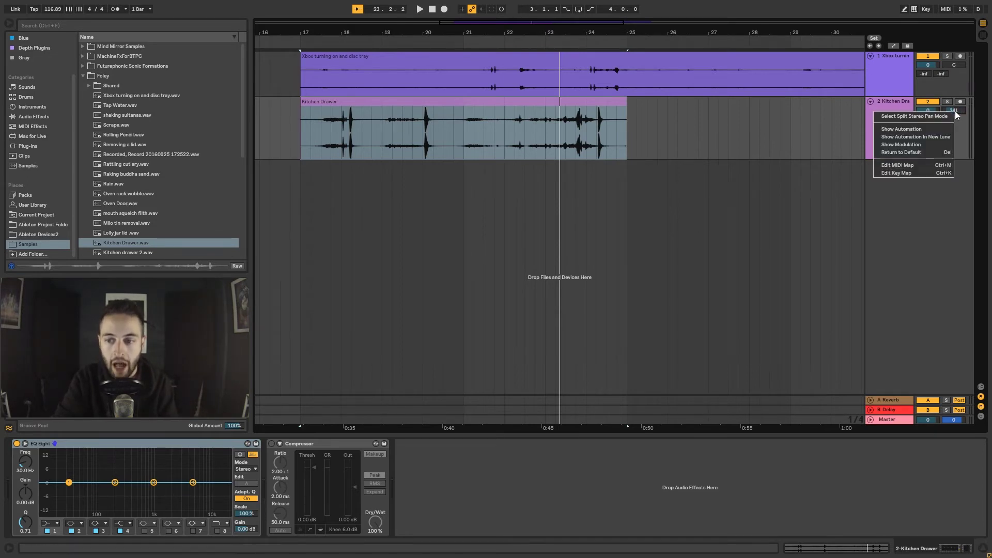
pyautogui.click(928, 153)
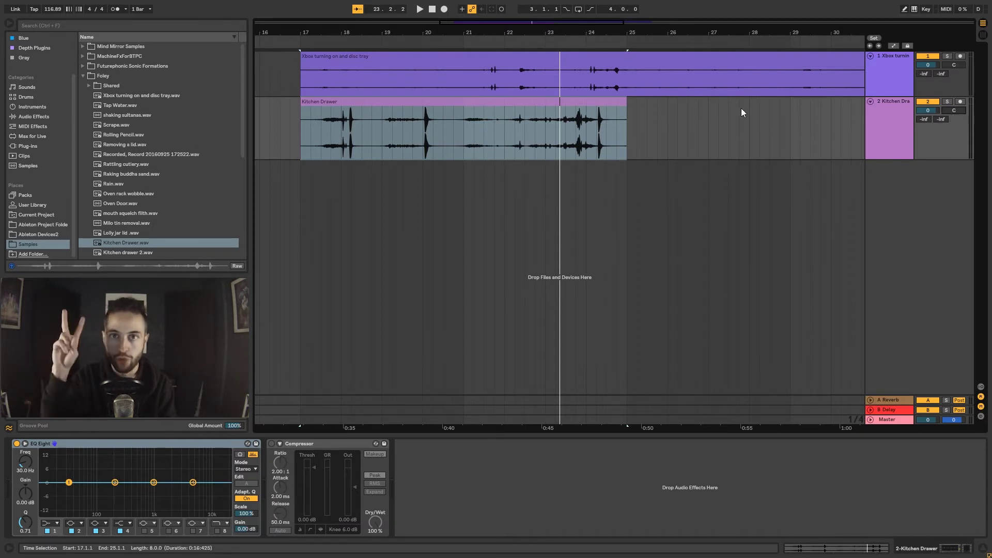
# Step: Search the browser's plug-ins category for "stereo"
pyautogui.click(60, 147)
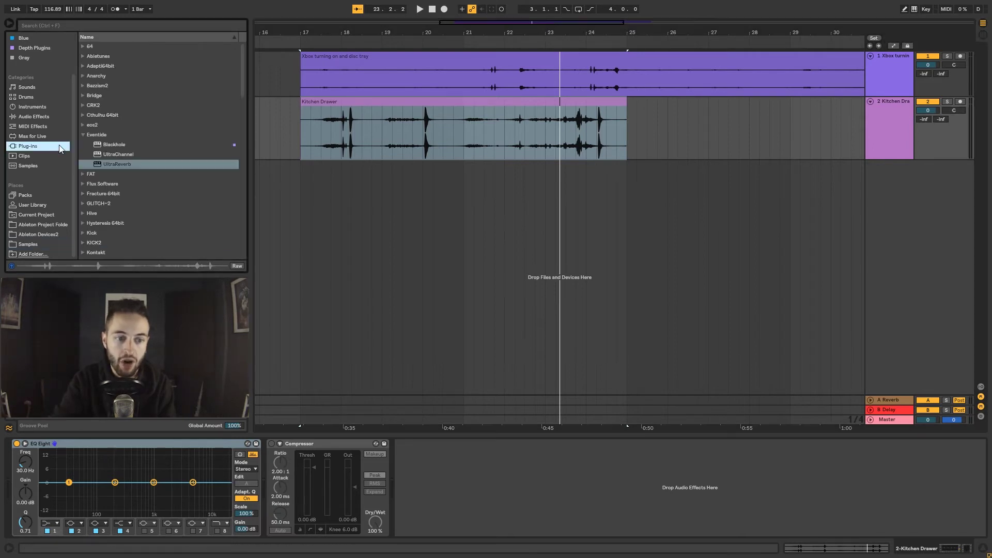
pyautogui.click(83, 135)
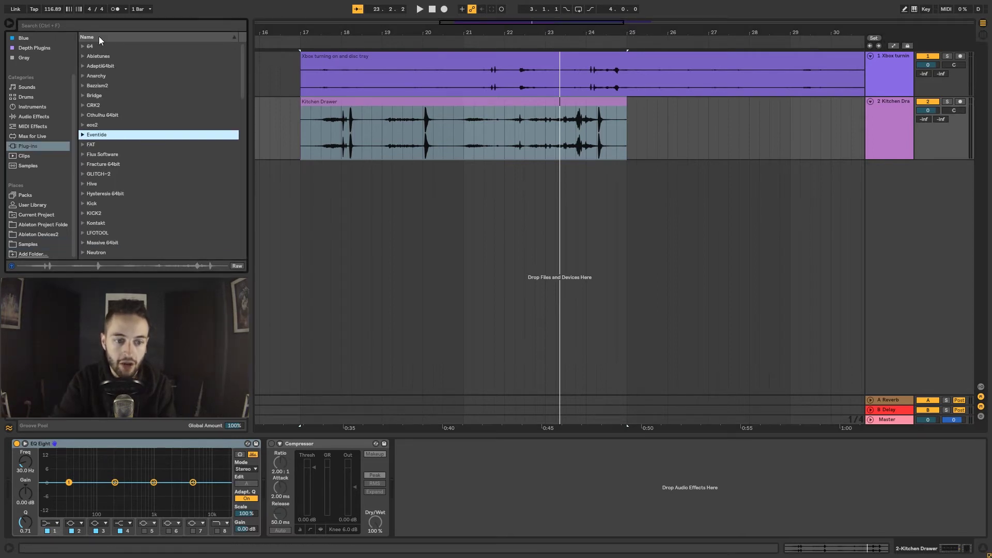
pyautogui.click(69, 28)
pyautogui.write('stereo')
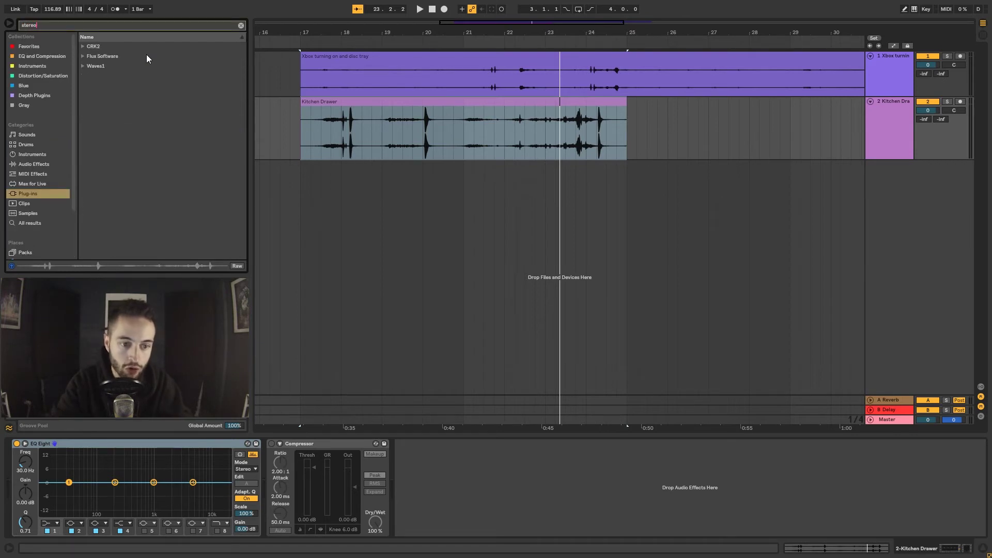
# Step: Add the Flux Software StereoToolV3 plug-in to the Kitchen Drawer track and try its Pan control
pyautogui.click(83, 56)
pyautogui.click(89, 65)
pyautogui.click(95, 76)
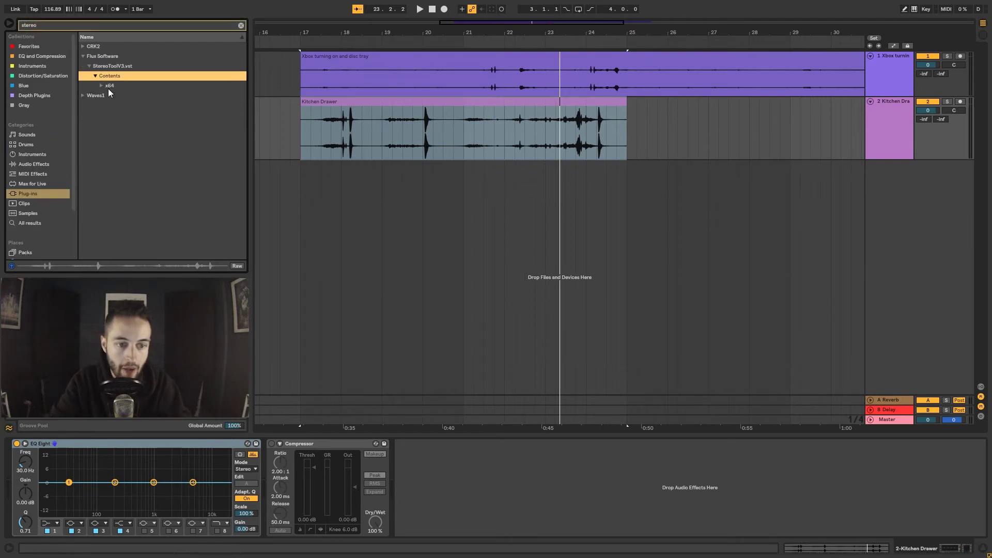
pyautogui.click(101, 86)
pyautogui.moveTo(136, 98); pyautogui.dragTo(591, 134)
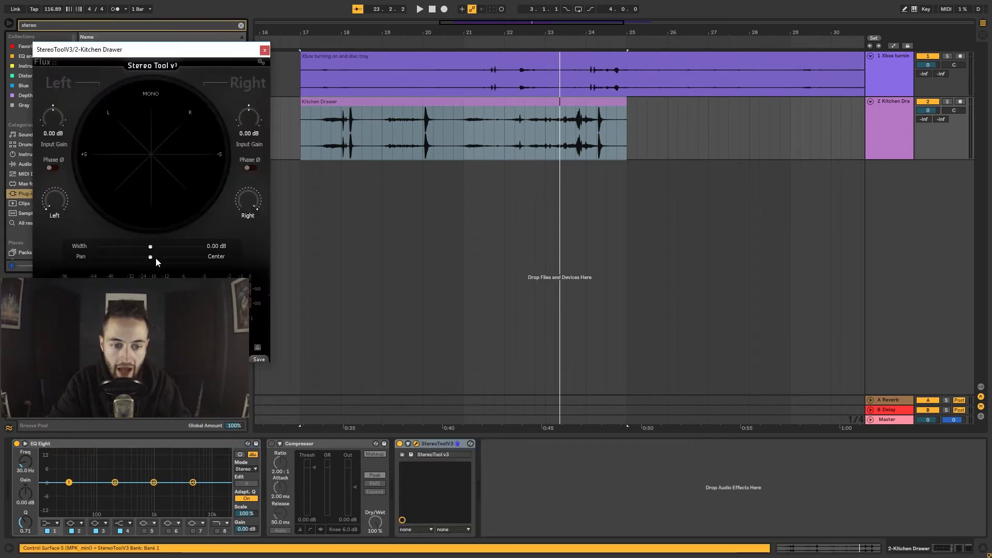
pyautogui.moveTo(150, 257)
pyautogui.mouseDown()
pyautogui.moveTo(210, 262)
pyautogui.moveTo(100, 260)
pyautogui.moveTo(150, 259)
pyautogui.mouseUp()
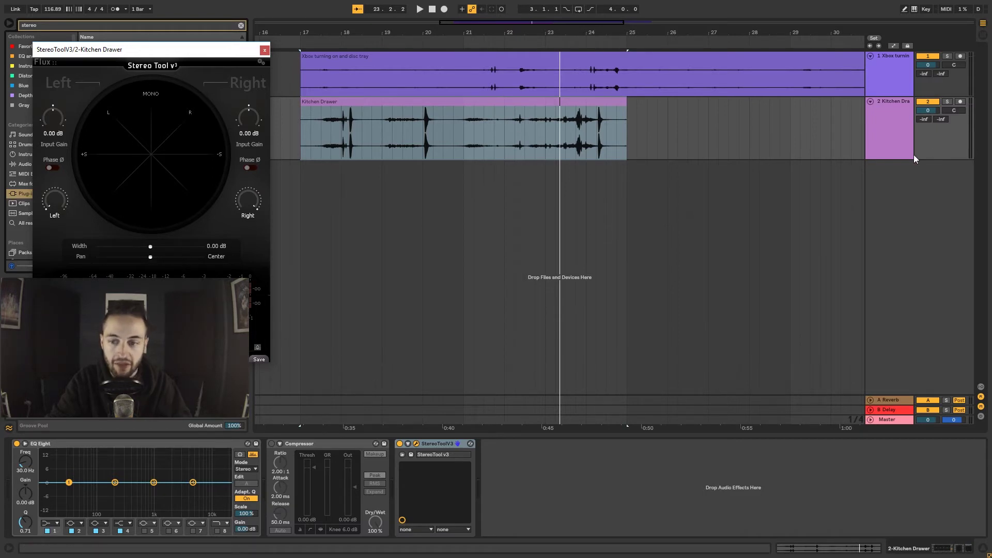
# Step: Delete the StereoToolV3 device from the Kitchen Drawer track
pyautogui.click(437, 445)
pyautogui.press('Delete')
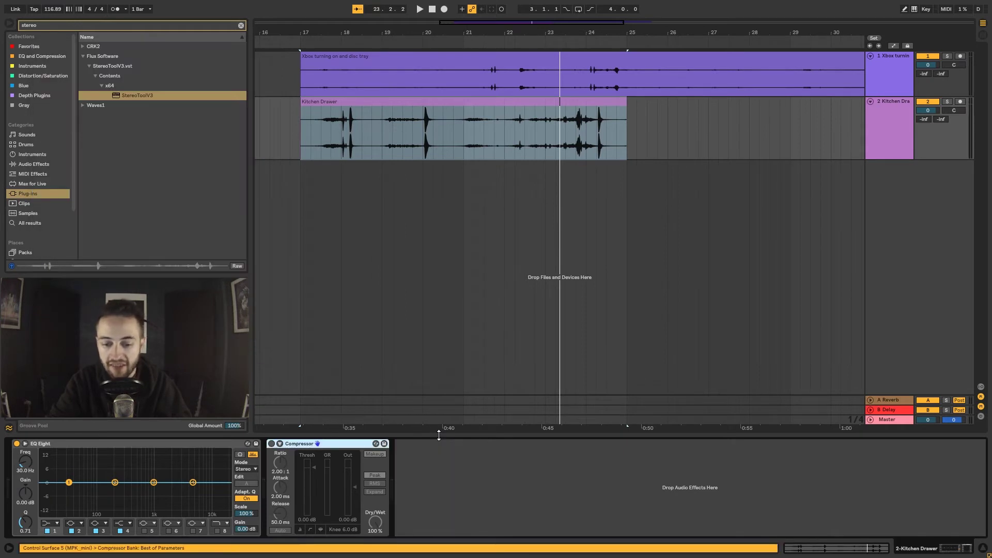
pyautogui.click(440, 468)
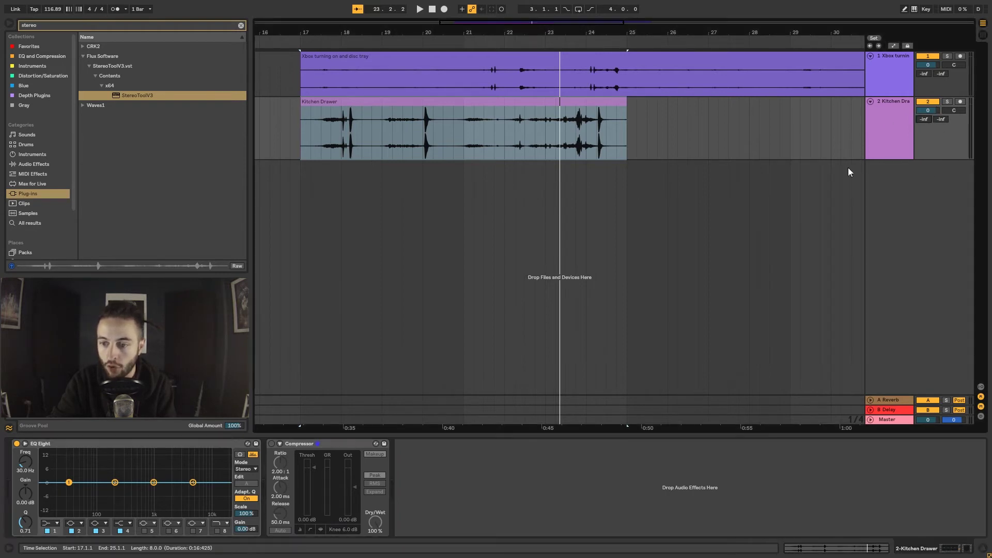
# Step: Examine the devices on the Reverb and Delay return tracks, and go back to the start of the Kitchen Drawer clip
pyautogui.click(891, 403)
pyautogui.click(892, 408)
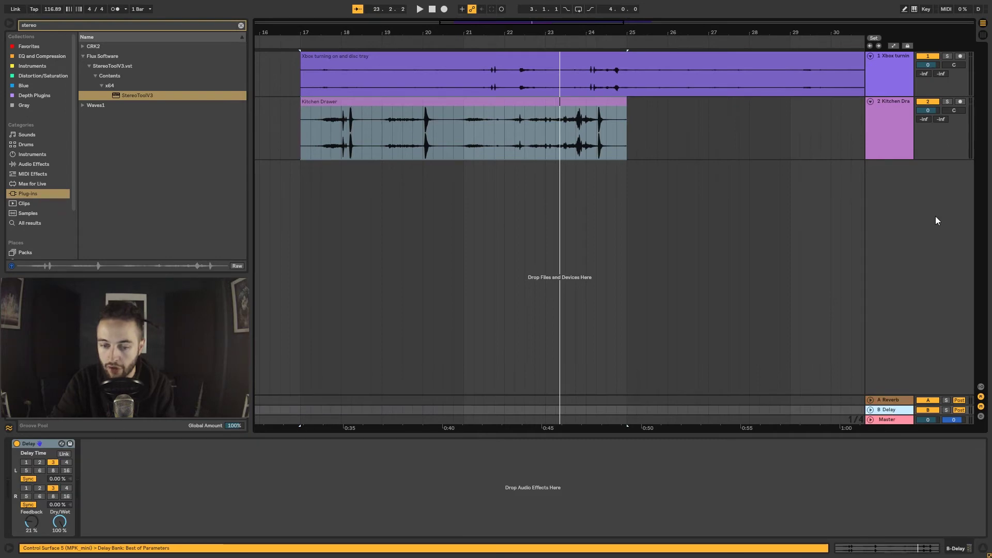
pyautogui.click(901, 105)
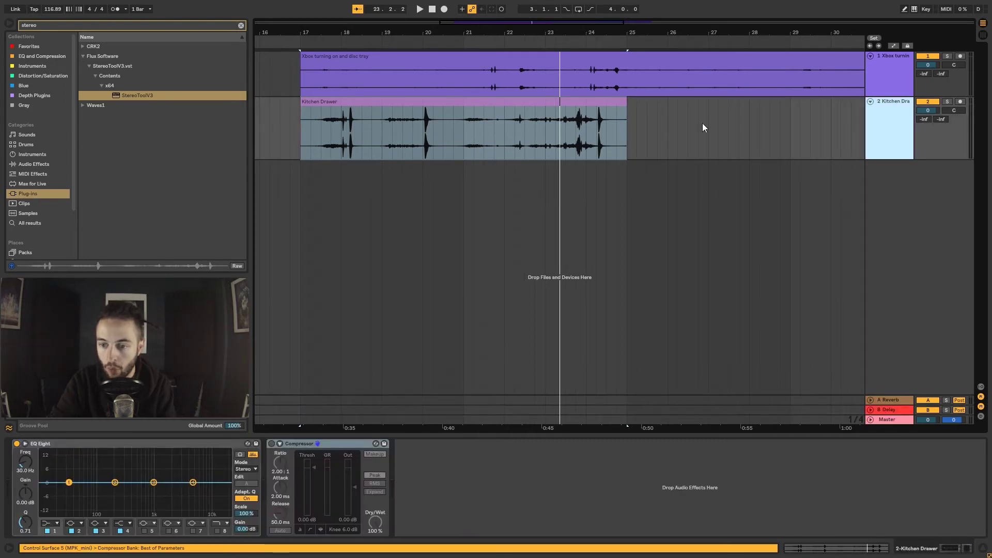
pyautogui.click(311, 129)
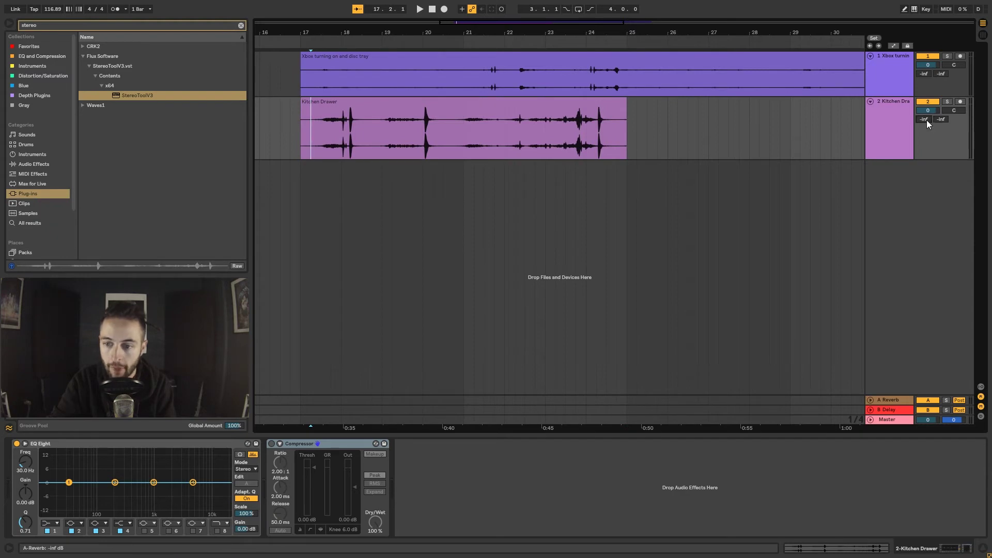
# Step: Unfold the A Reverb return track and raise the Kitchen Drawer track's send to A Reverb to 0 dB
pyautogui.click(870, 400)
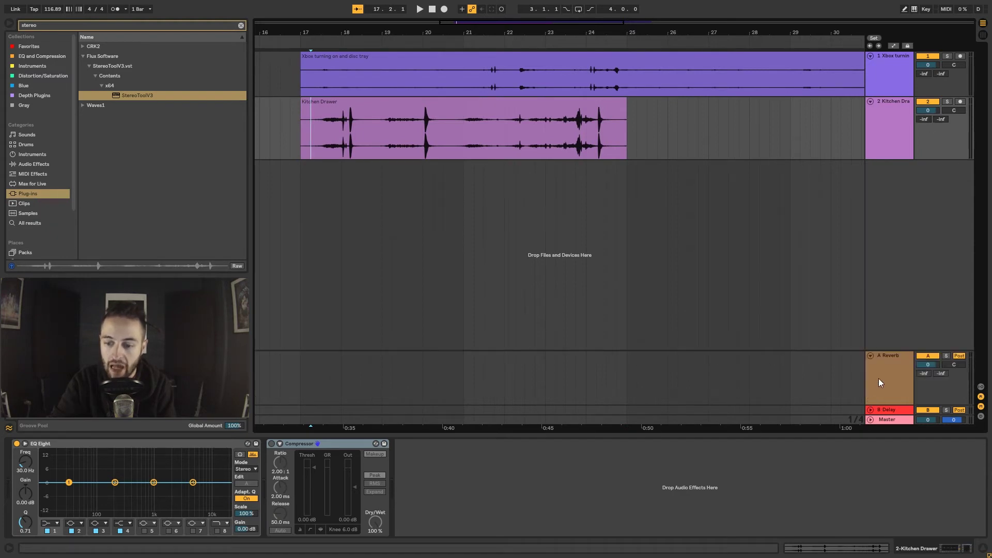
pyautogui.click(472, 105)
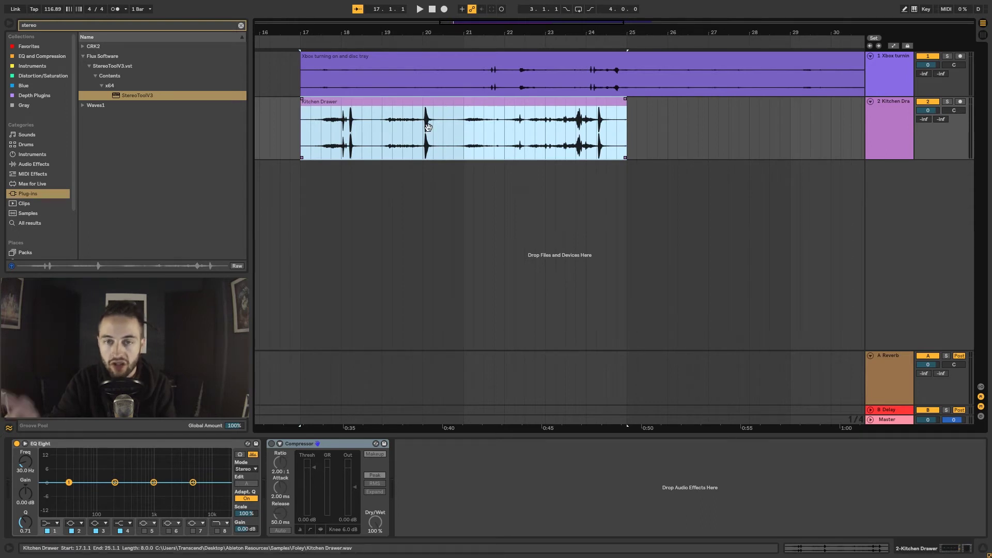
pyautogui.click(890, 126)
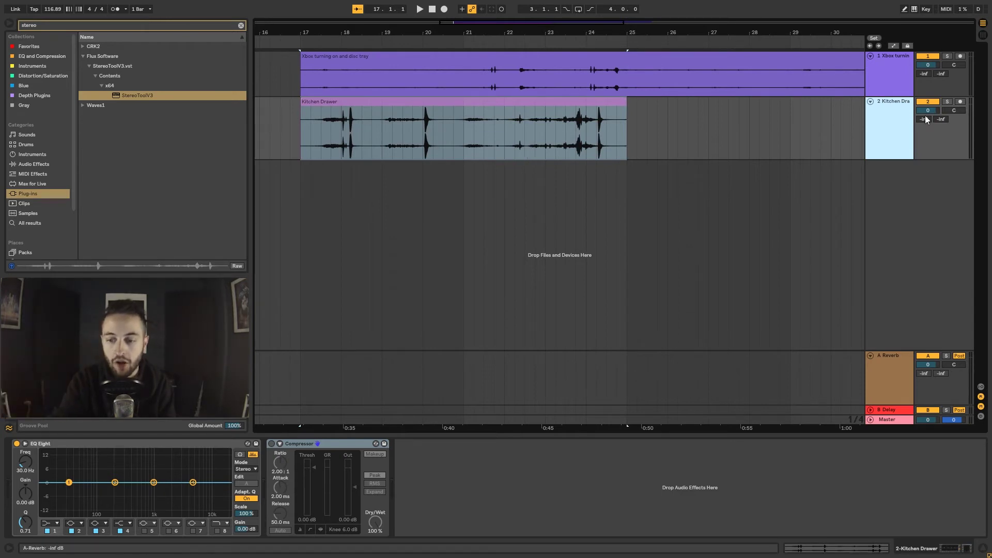
pyautogui.moveTo(924, 119); pyautogui.dragTo(924, 114)
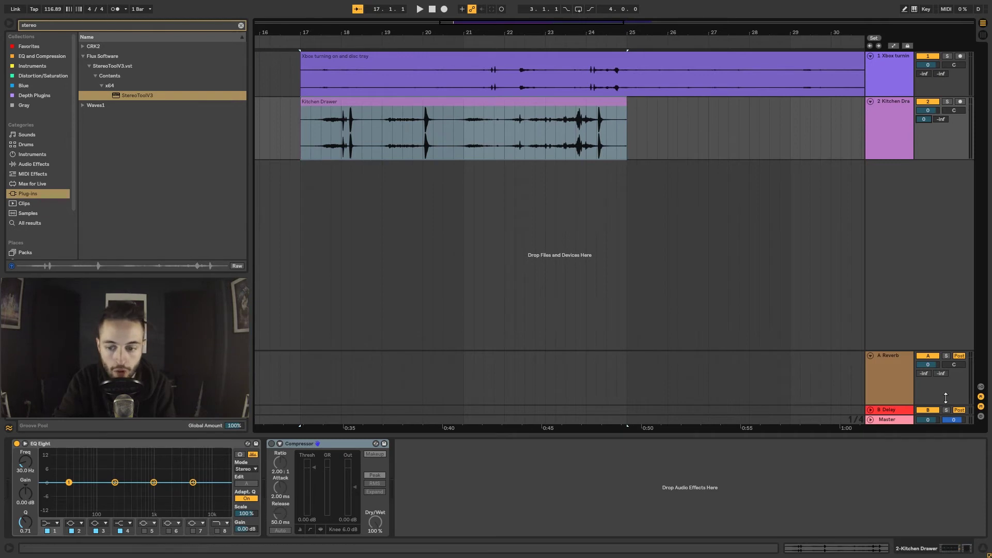
pyautogui.click(880, 366)
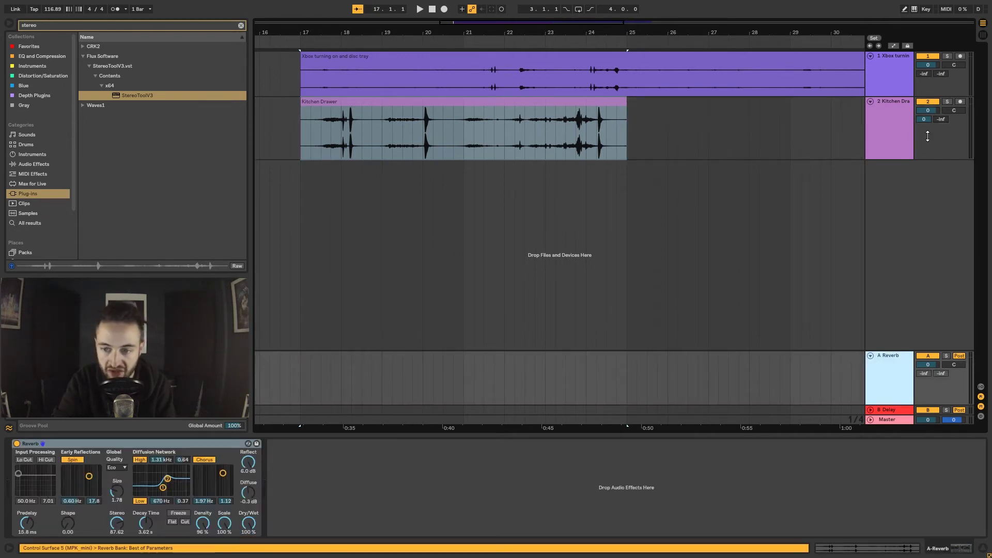
pyautogui.click(925, 119)
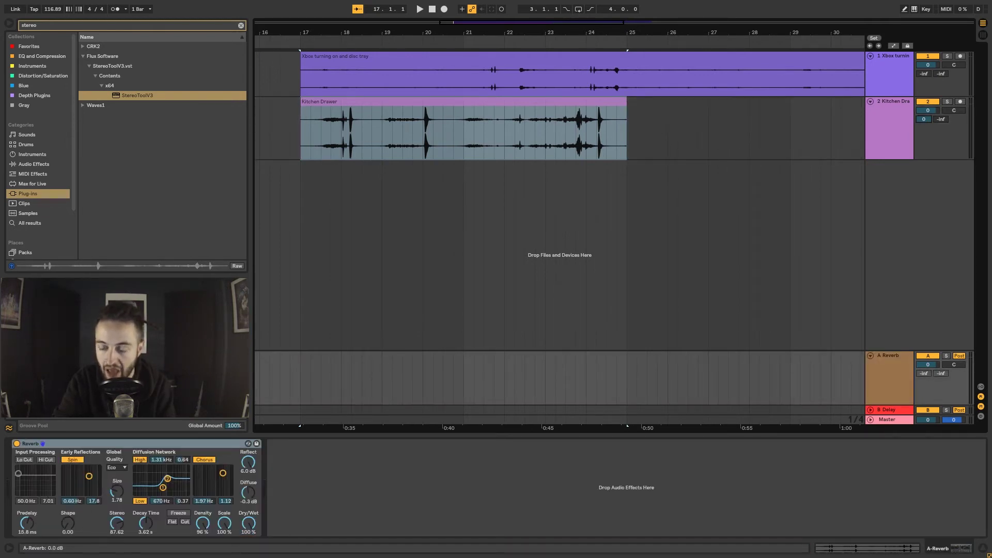
pyautogui.moveTo(926, 121)
pyautogui.mouseDown()
pyautogui.moveTo(926, 155)
pyautogui.moveTo(926, 121)
pyautogui.mouseUp()
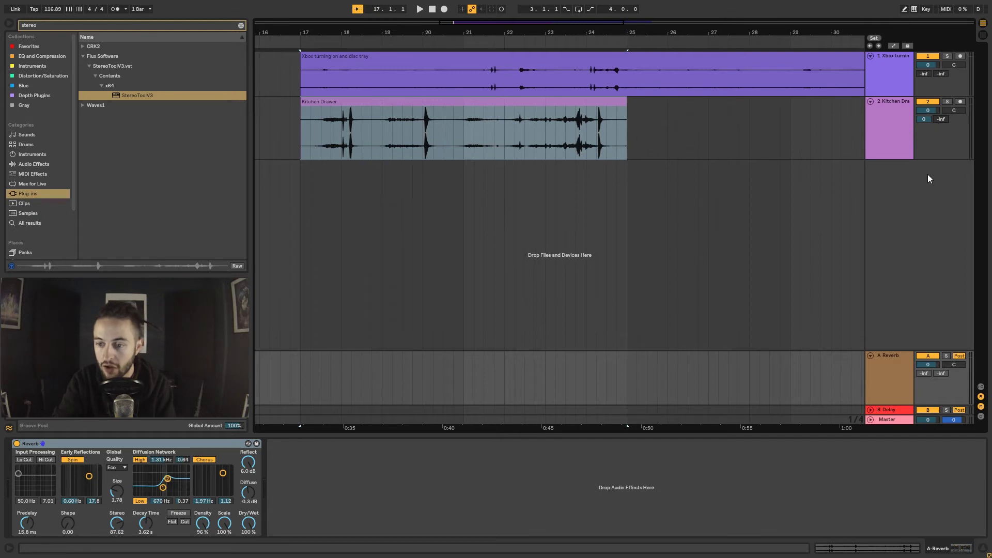
# Step: Insert an additional return track after the B Delay return
pyautogui.rightClick(889, 186)
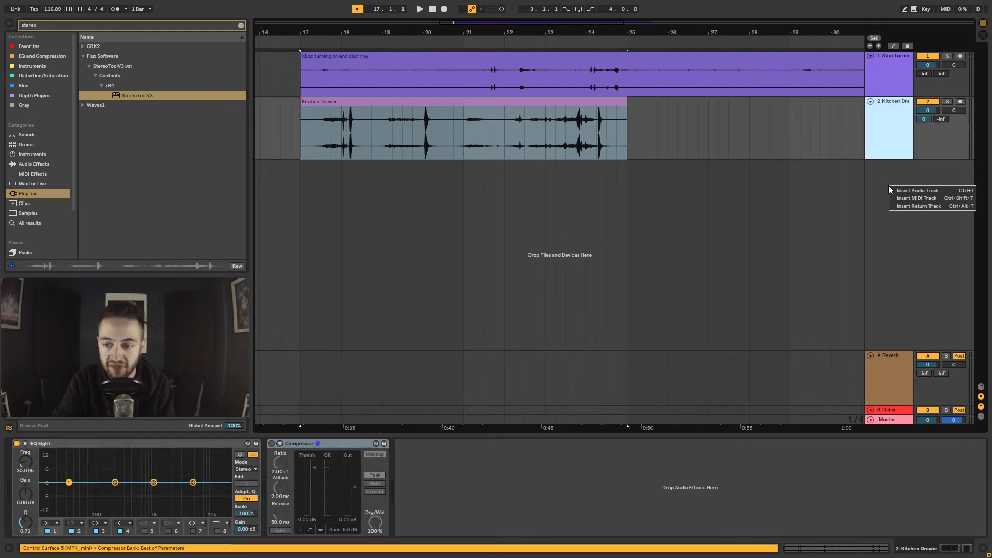
pyautogui.click(918, 206)
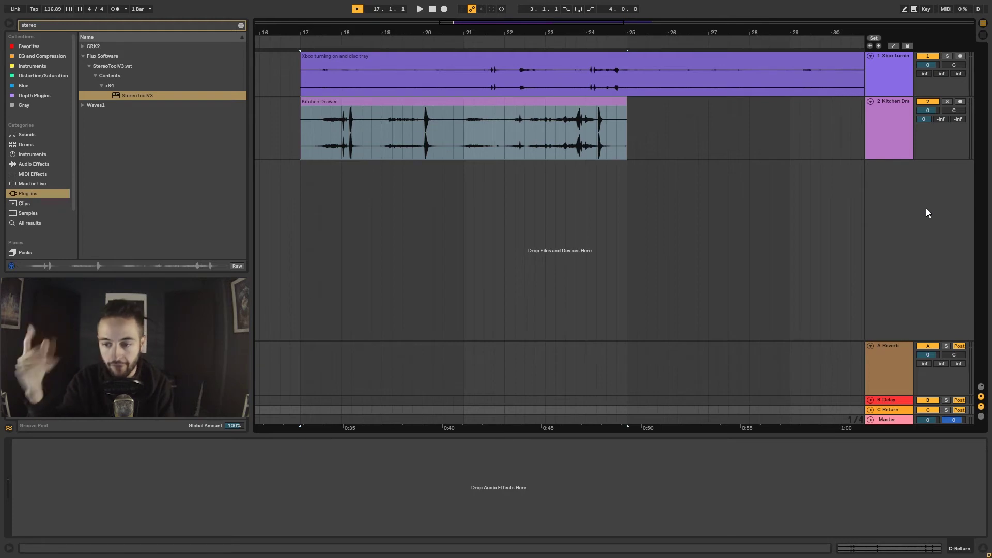
# Step: Play the clips from bar 17 while switching the A Reverb return off and back on, and show its Reverb device
pyautogui.click(886, 361)
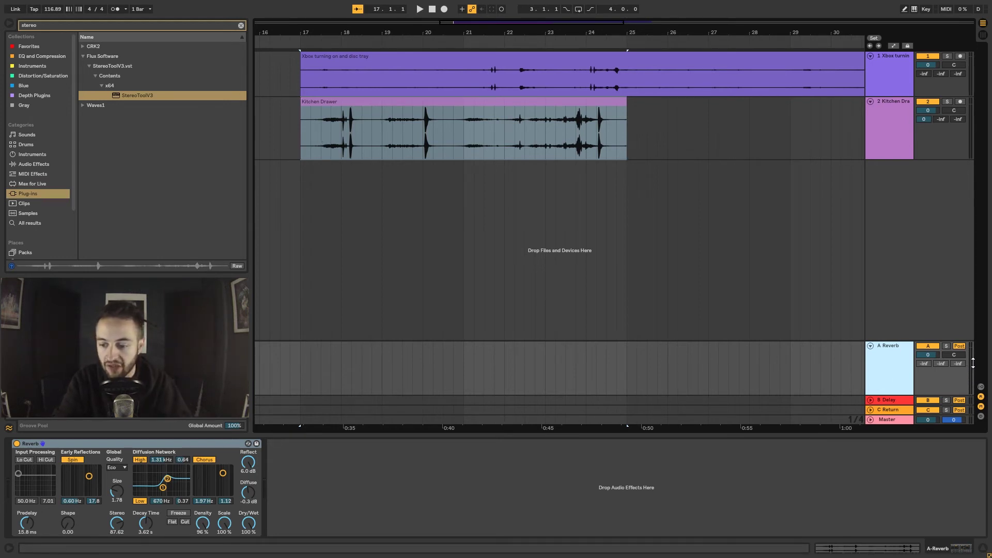
pyautogui.press('space')
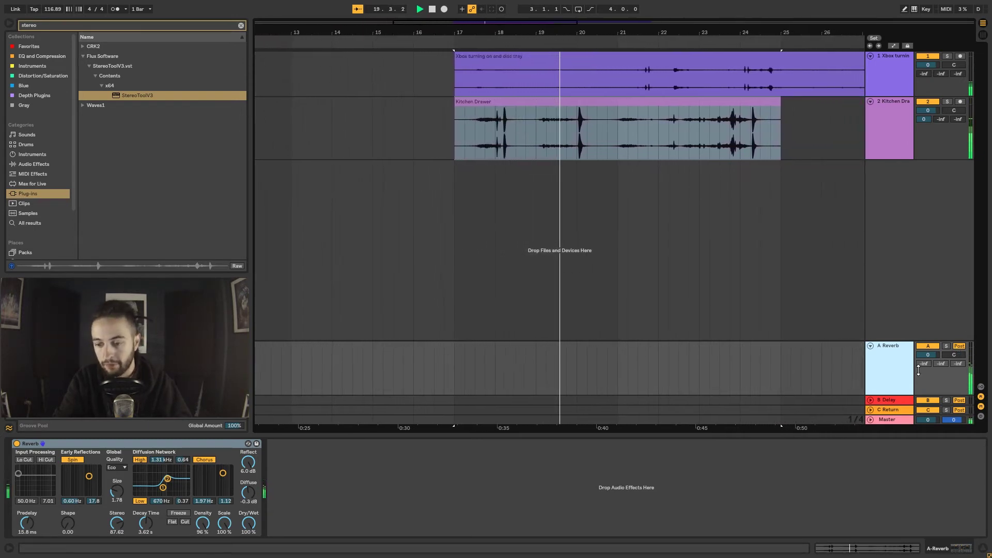
pyautogui.click(928, 349)
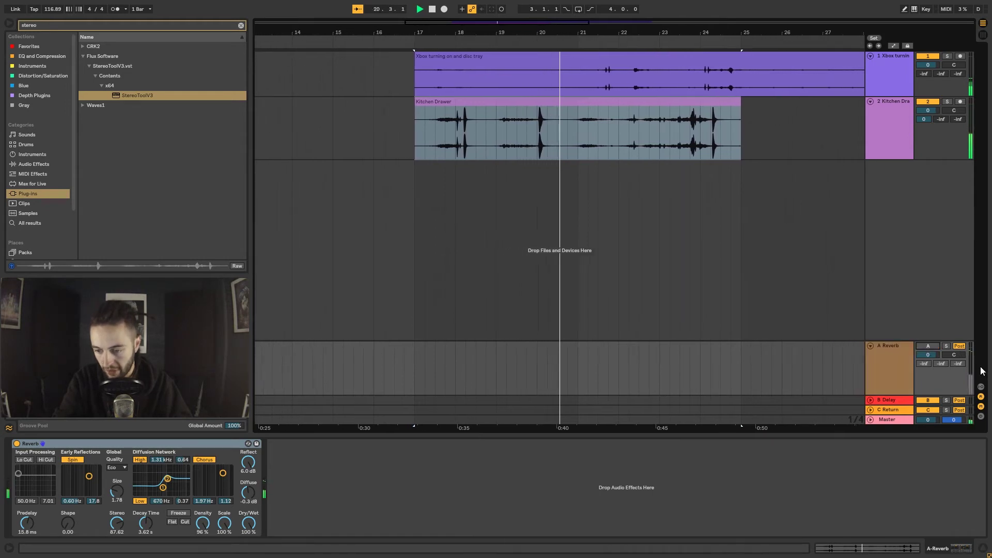
pyautogui.click(647, 141)
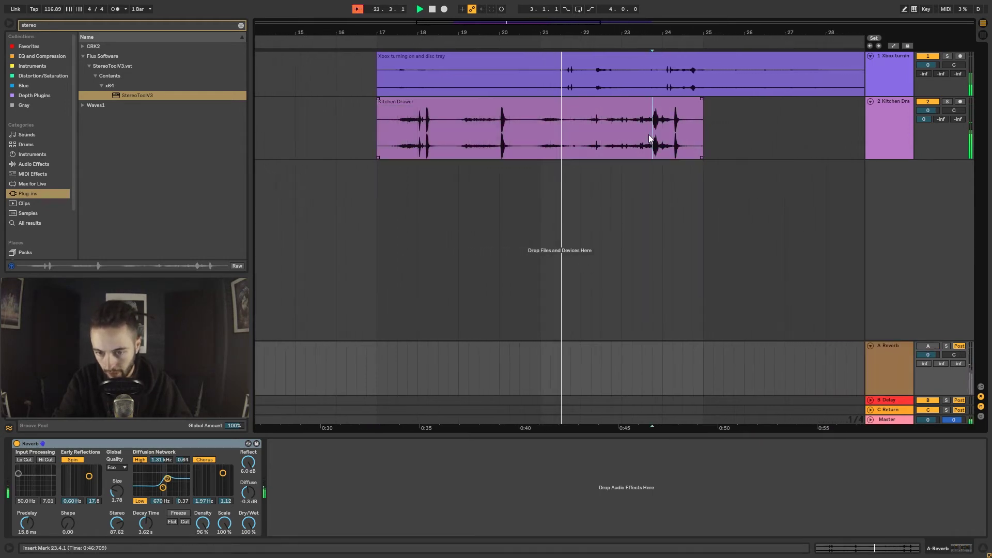
pyautogui.click(926, 345)
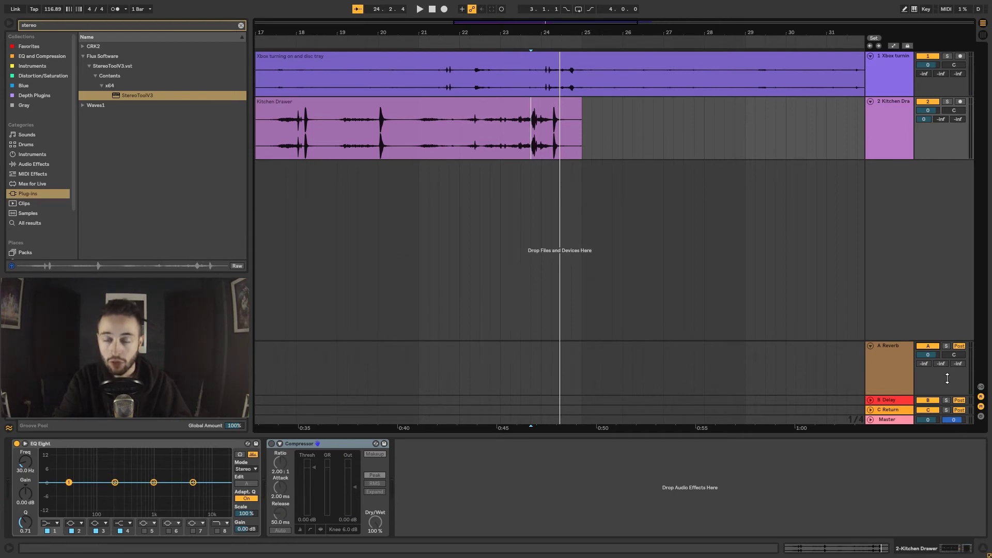
pyautogui.click(895, 361)
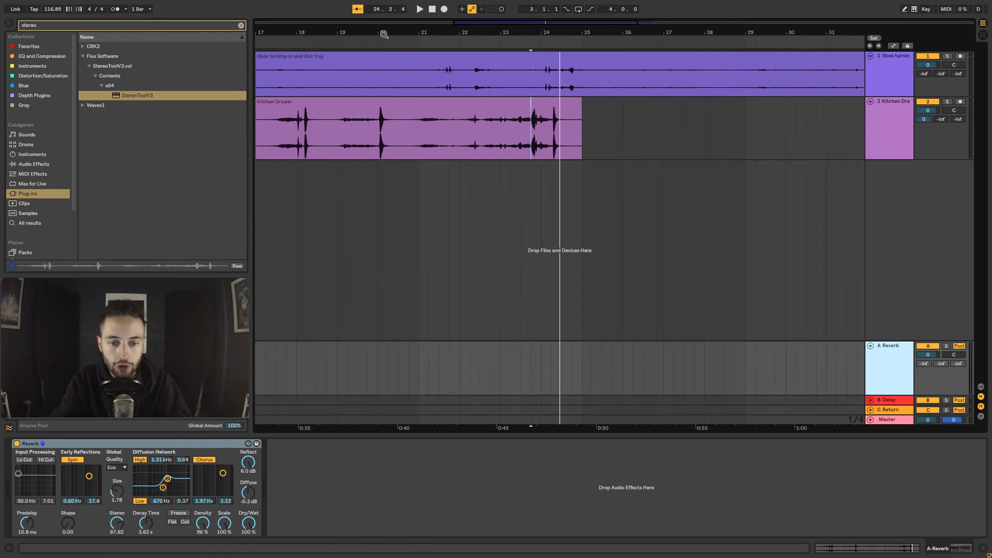
# Step: Lower the Kitchen Drawer track's send to A Reverb to -inf dB
pyautogui.moveTo(384, 35); pyautogui.dragTo(481, 33)
pyautogui.click(514, 139)
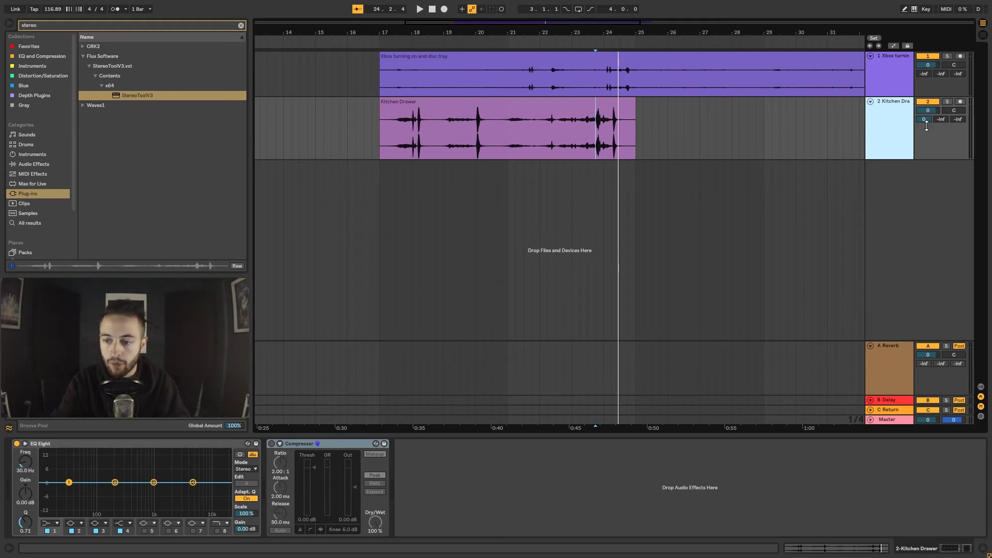
pyautogui.moveTo(926, 120); pyautogui.dragTo(926, 139)
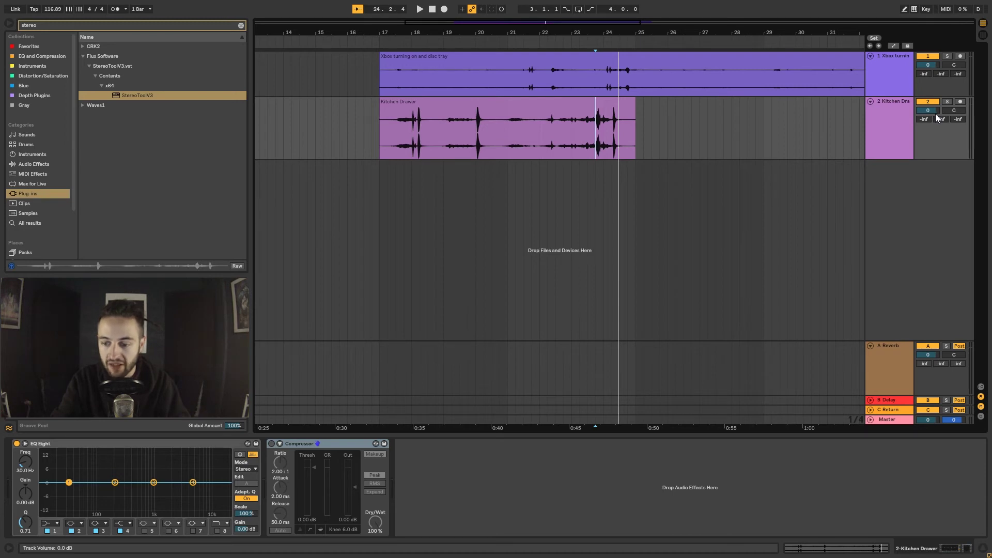
# Step: Compare the sends in Session and Arrangement View, and try out the Xbox track's A and C sends in Session View
pyautogui.press('Tab')
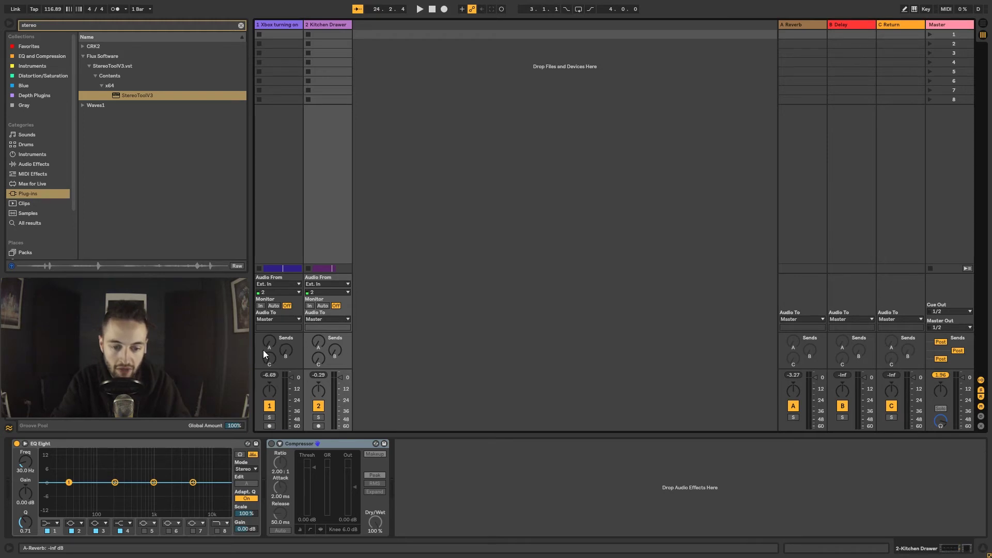
pyautogui.press('Tab')
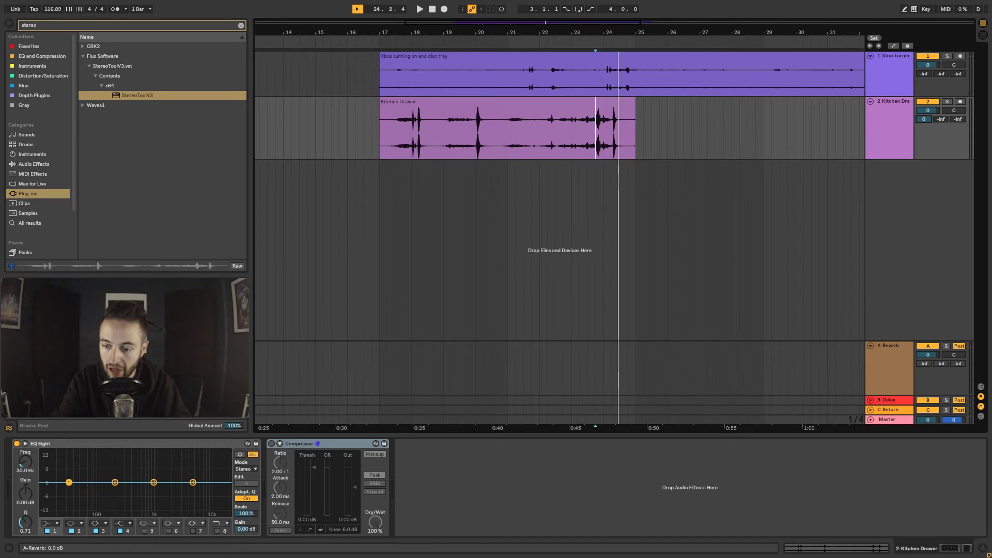
pyautogui.press('Tab')
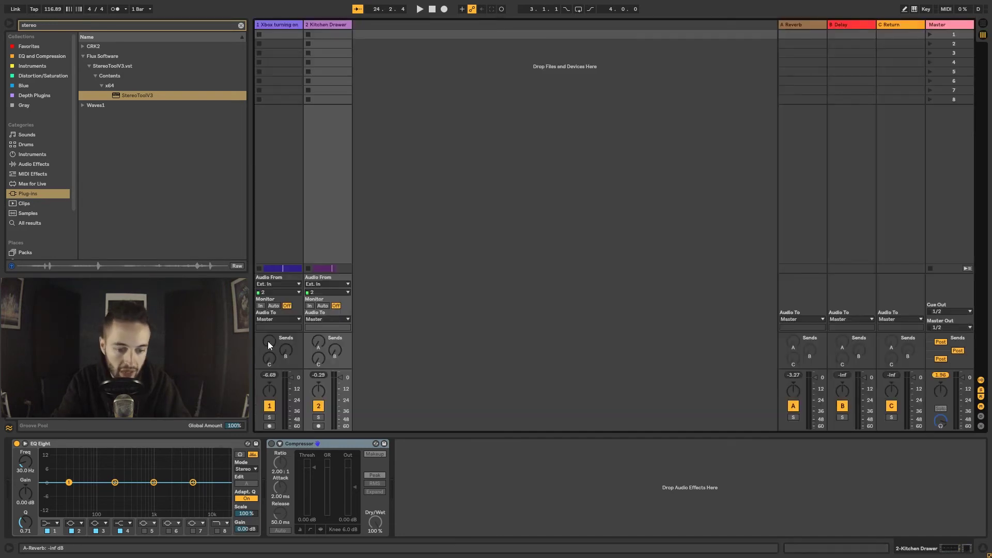
pyautogui.moveTo(270, 344); pyautogui.dragTo(269, 310)
pyautogui.moveTo(269, 358); pyautogui.dragTo(270, 397)
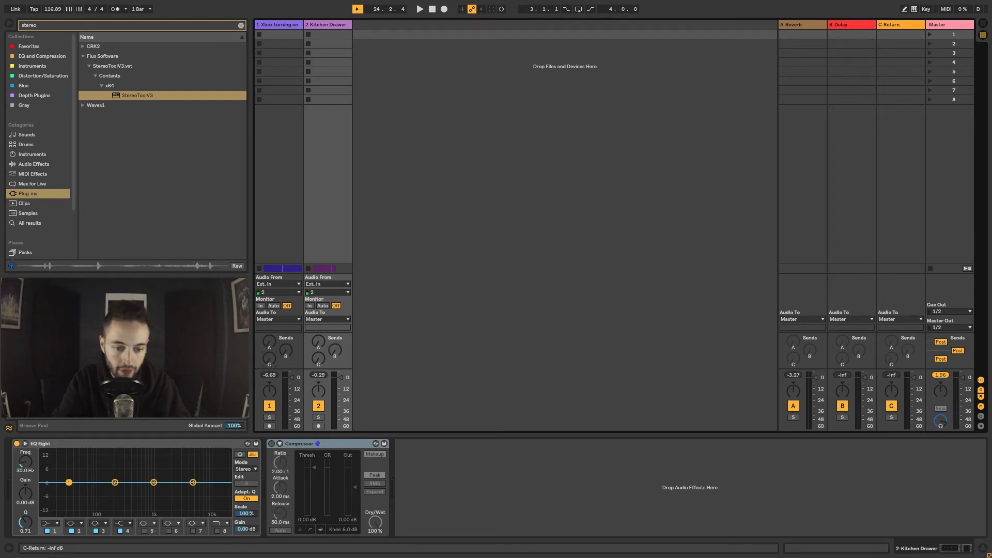
# Step: Lower the Xbox track's volume to -25 dB in Session View and compare it with the same control in Arrangement View
pyautogui.moveTo(267, 344); pyautogui.dragTo(289, 425)
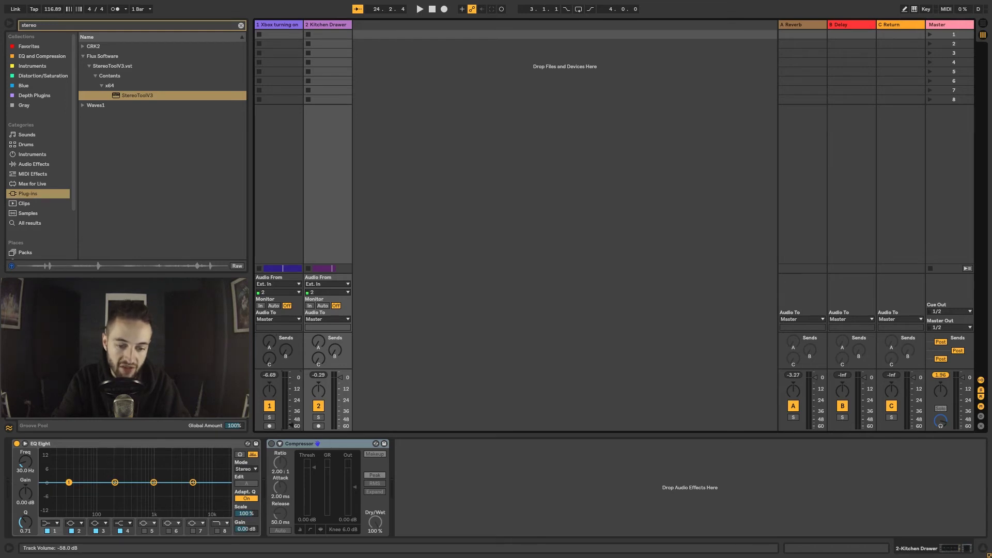
pyautogui.press('Tab')
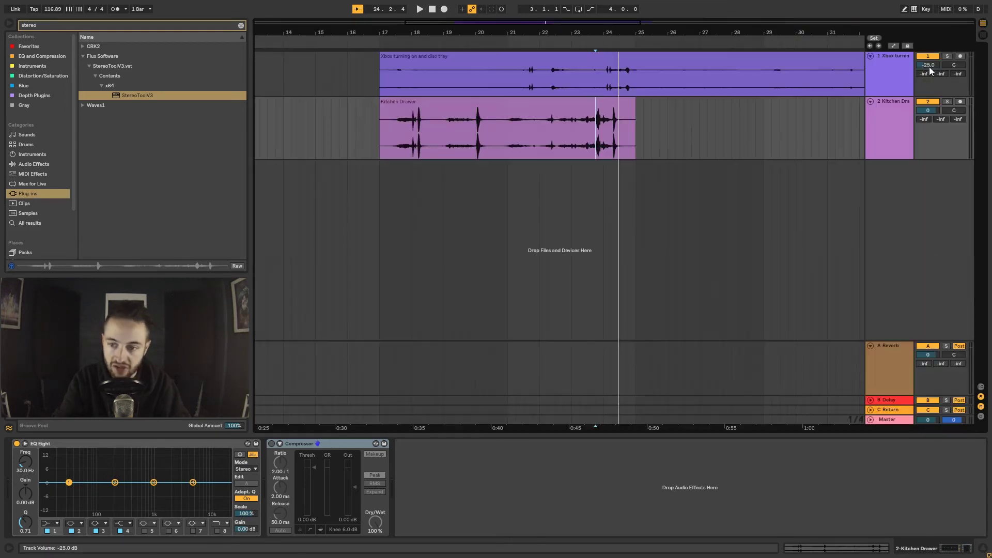
pyautogui.press('Tab')
# Step: Return the Xbox track's volume to its default in Session View and reset the peak level indicators of the audio tracks
pyautogui.rightClick(292, 398)
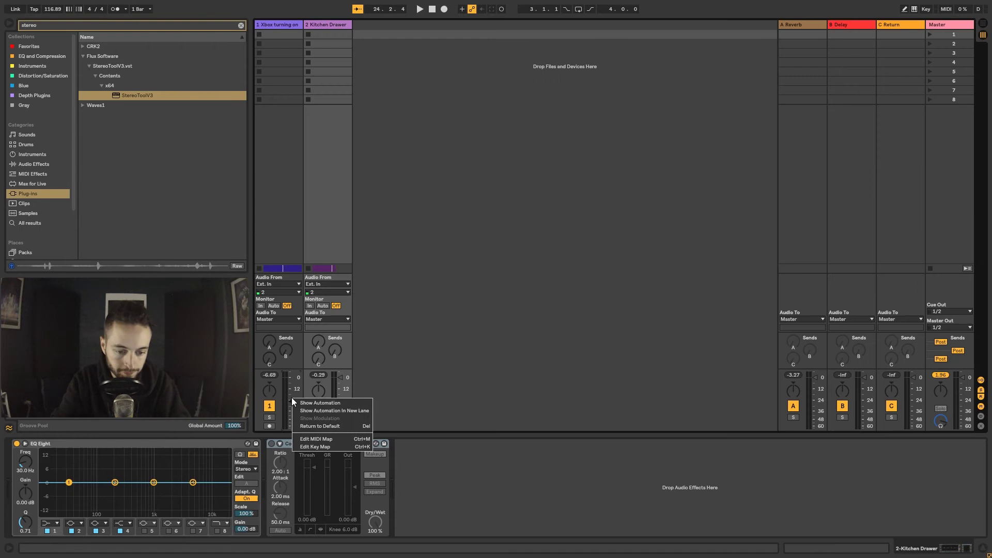
pyautogui.click(327, 426)
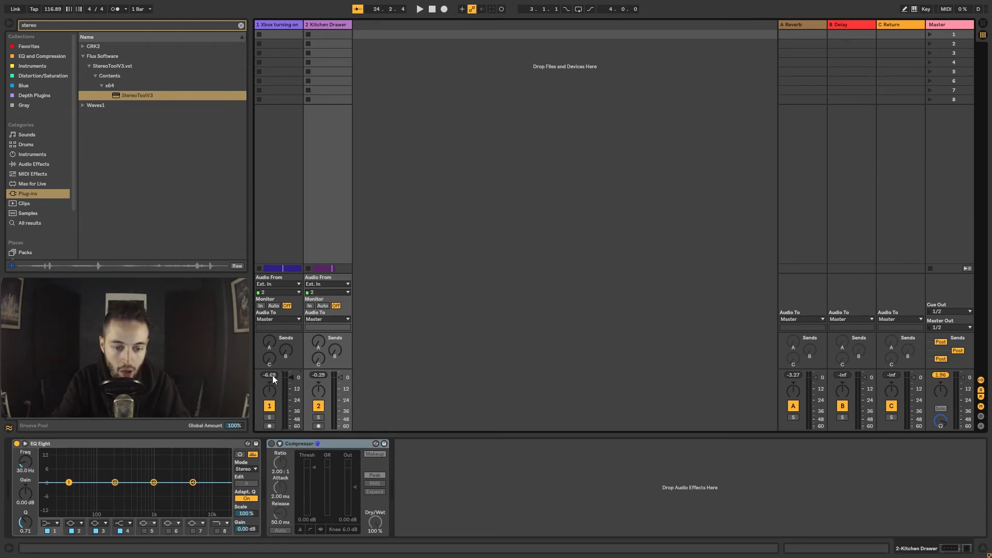
pyautogui.click(270, 376)
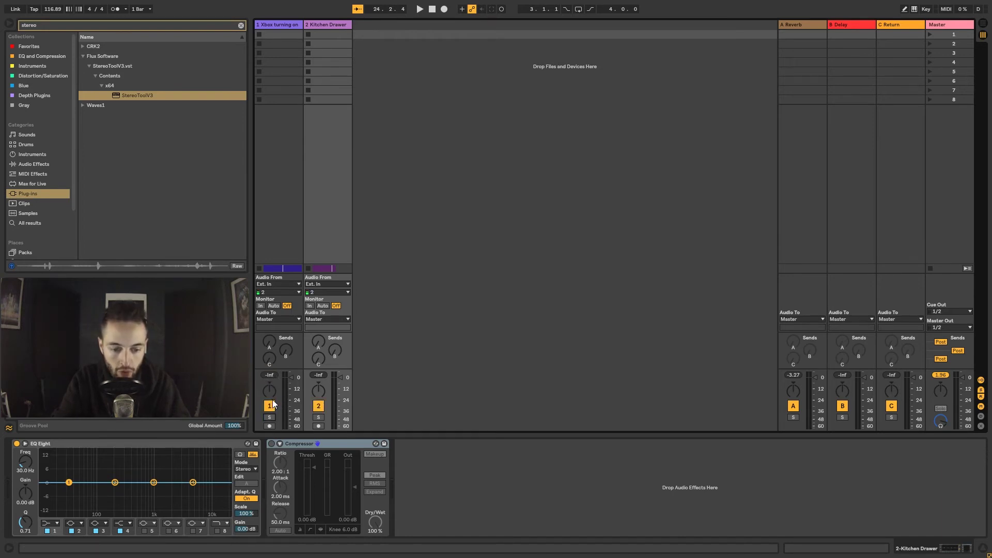
pyautogui.moveTo(270, 390); pyautogui.dragTo(269, 388)
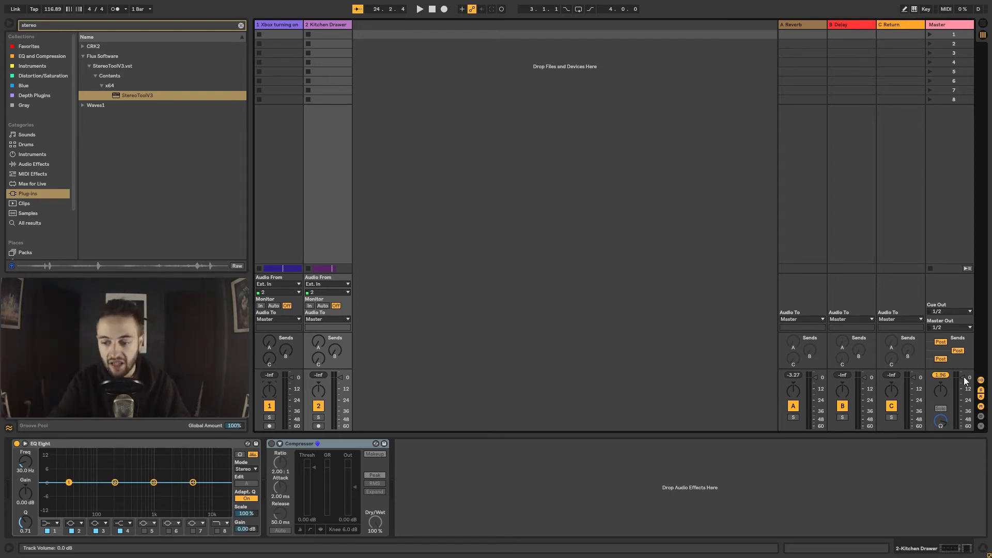
# Step: Hide and reshow the In/Out section in Session View, and go back to Arrangement View
pyautogui.click(982, 381)
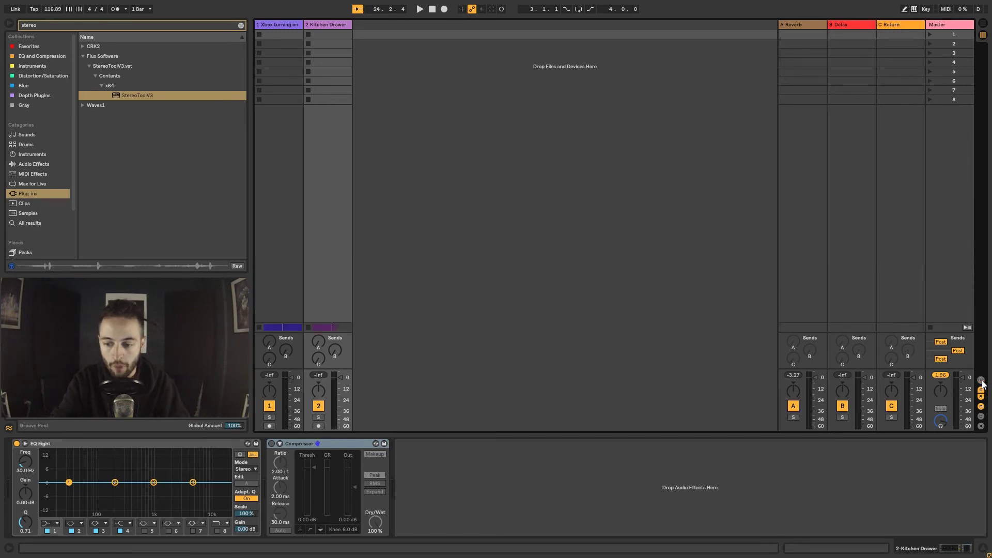
pyautogui.click(981, 381)
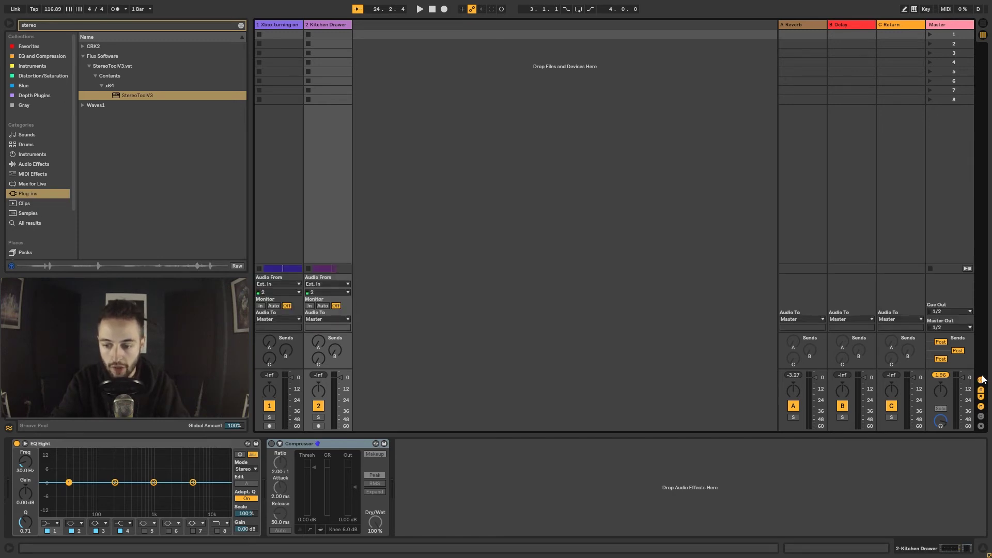
pyautogui.press('Tab')
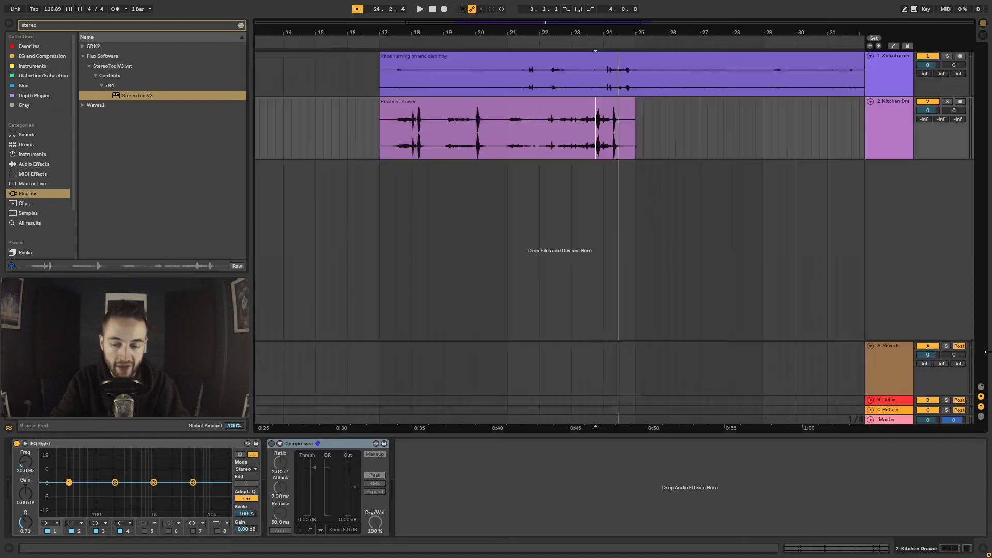
# Step: Show only the In/Out section beside the arrangement tracks, hiding the return tracks and the mixer section
pyautogui.click(980, 387)
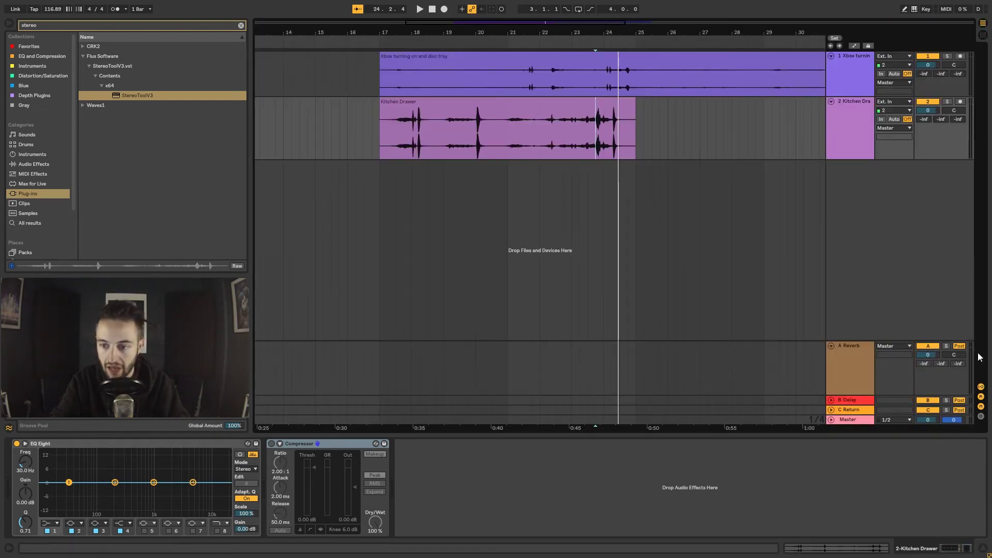
pyautogui.click(981, 388)
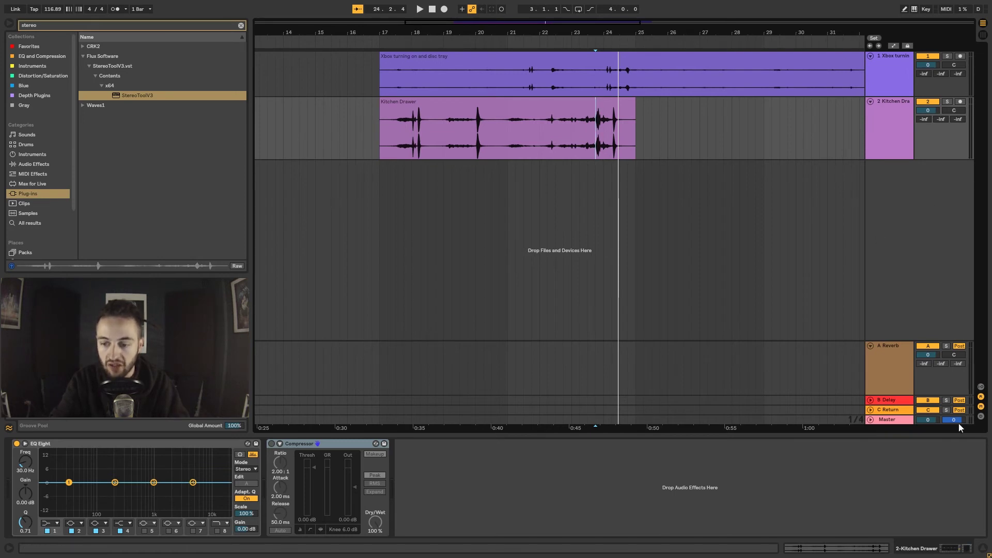
pyautogui.click(981, 397)
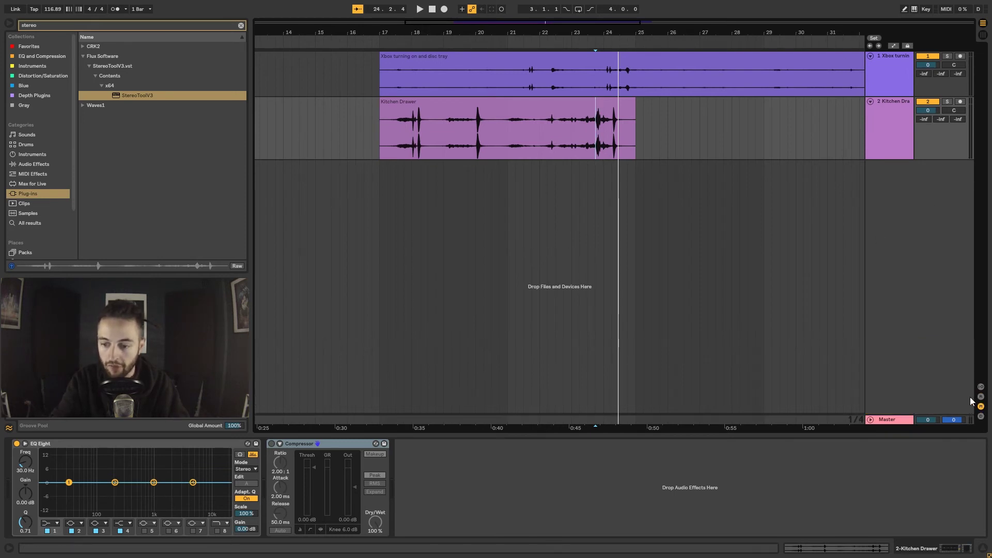
pyautogui.click(981, 407)
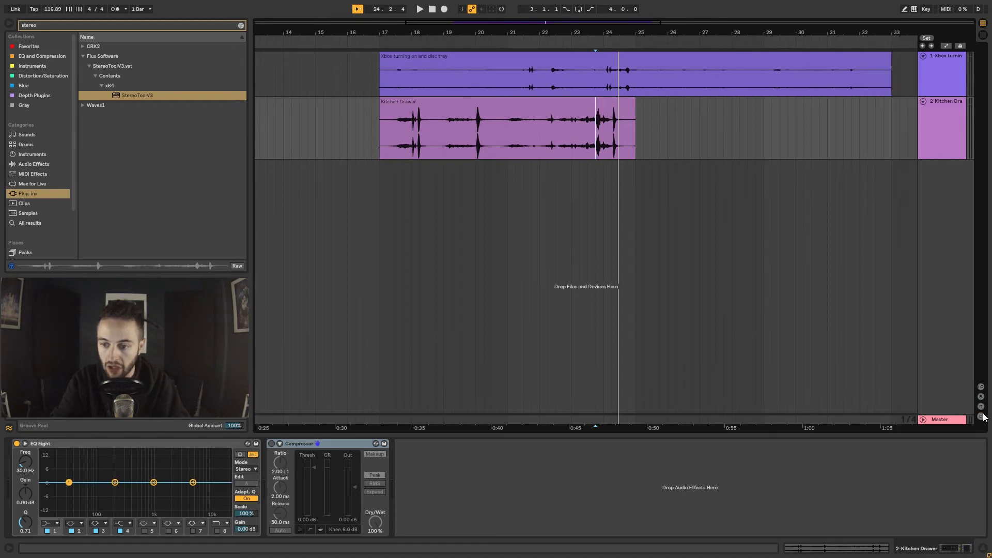
pyautogui.click(981, 387)
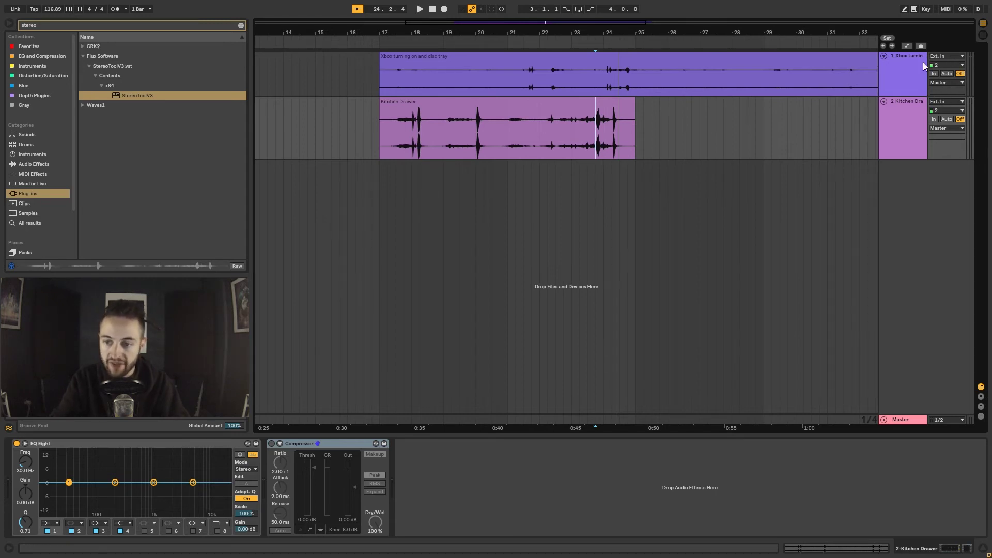
# Step: Review the audio input sources for the Xbox track, keeping Ext. In, select its clip, and check the Kitchen Drawer track's input source
pyautogui.click(954, 57)
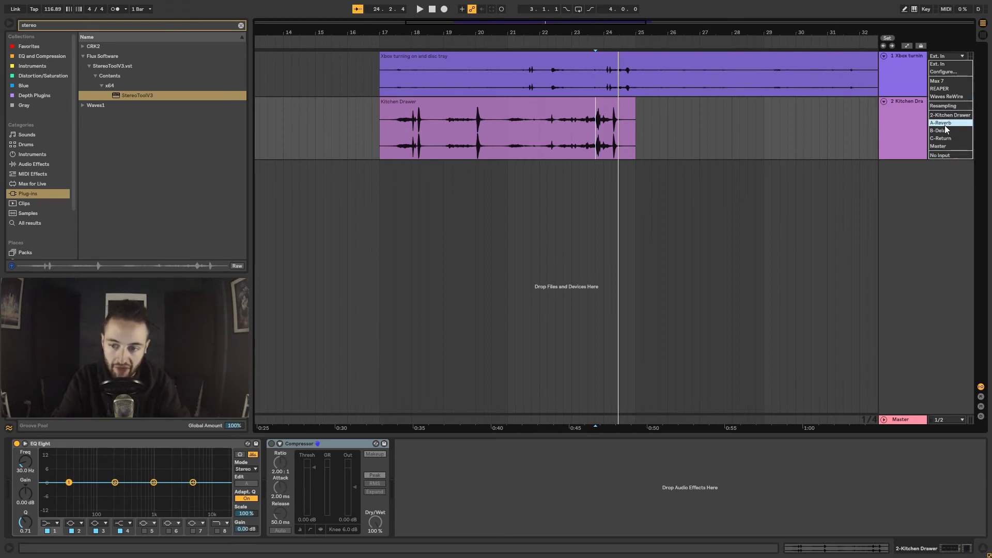
pyautogui.click(944, 65)
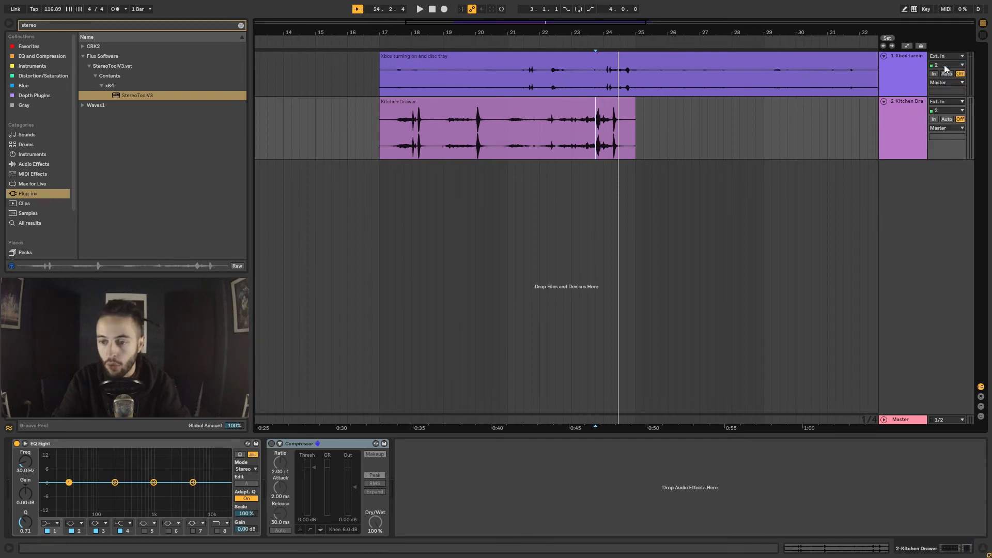
pyautogui.moveTo(625, 34); pyautogui.dragTo(524, 18)
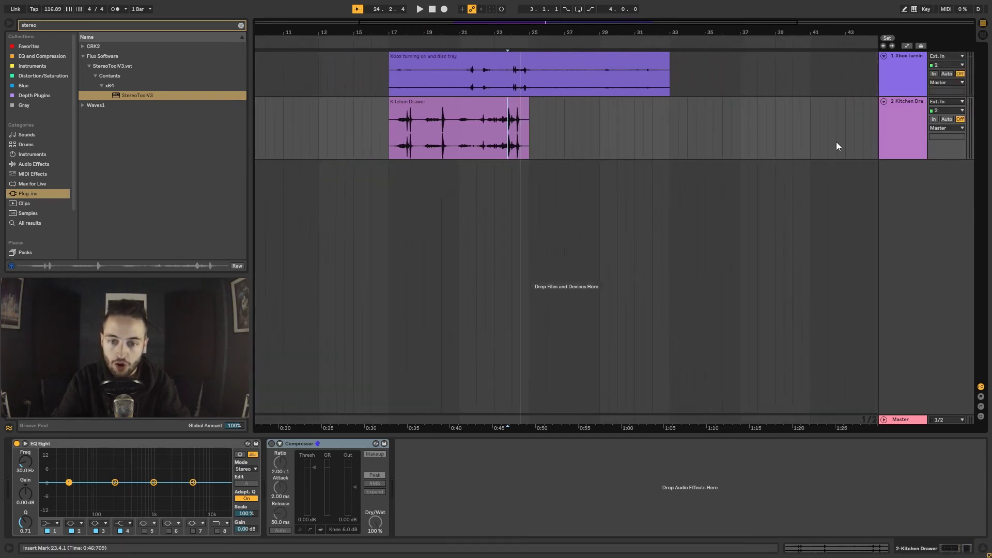
pyautogui.click(434, 60)
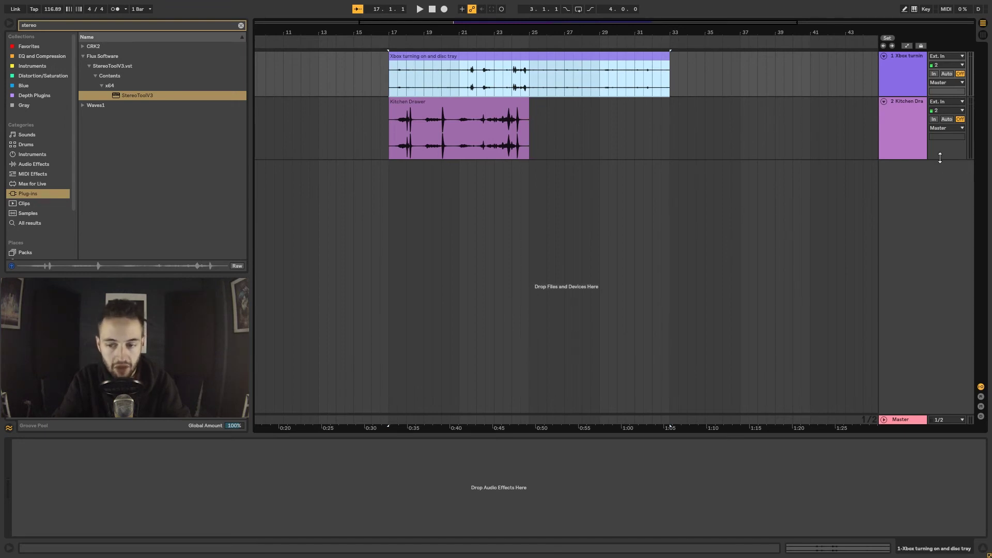
pyautogui.click(945, 103)
pyautogui.click(942, 109)
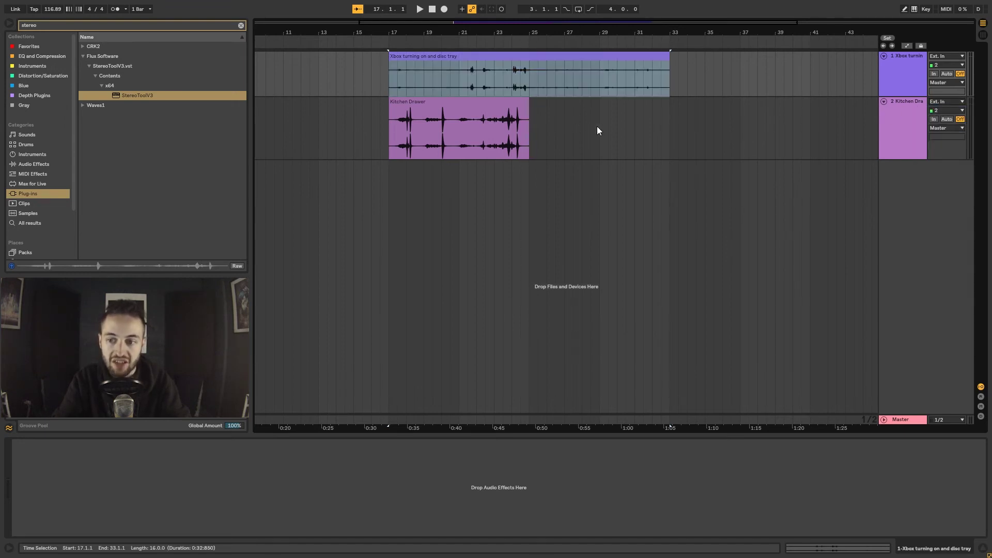
# Step: Select the Kitchen Drawer clip and review its track's input source and input channel options, keeping Ext. In and channel 2
pyautogui.click(443, 117)
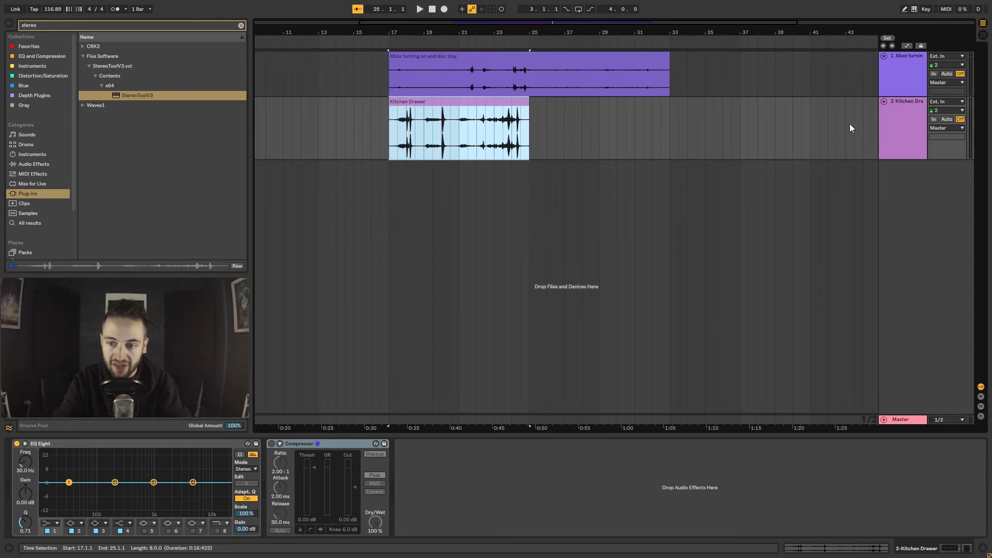
pyautogui.click(947, 102)
pyautogui.click(948, 107)
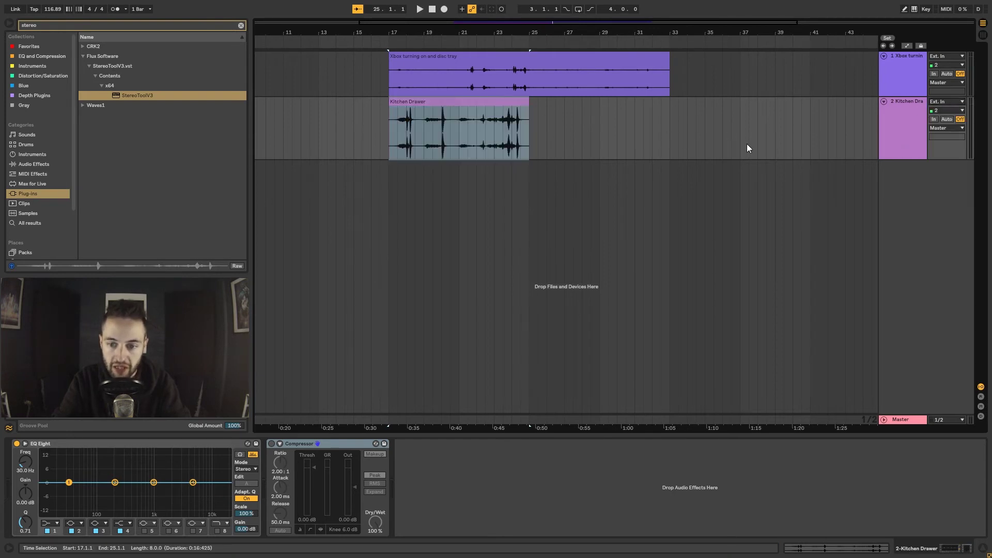
pyautogui.click(941, 111)
pyautogui.click(898, 113)
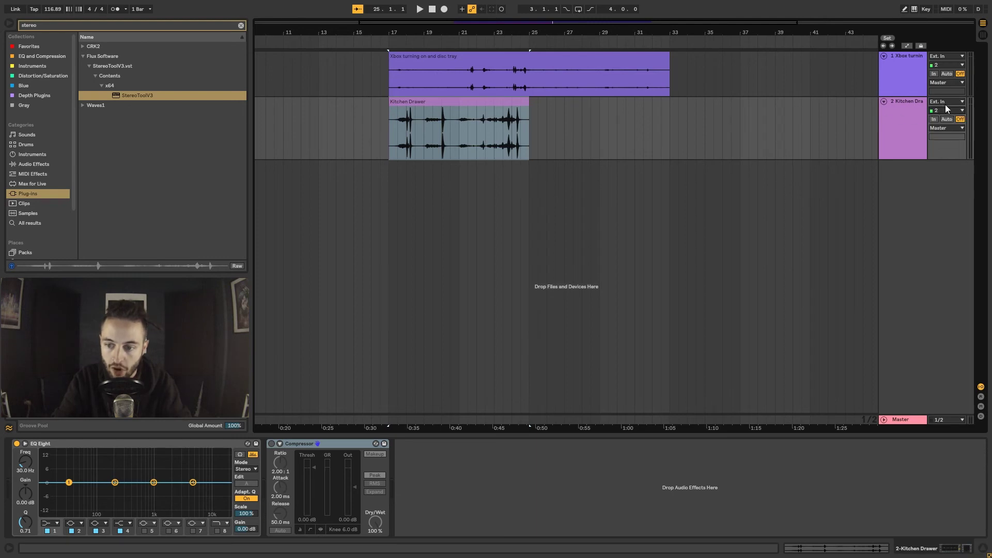
pyautogui.click(947, 102)
pyautogui.click(931, 109)
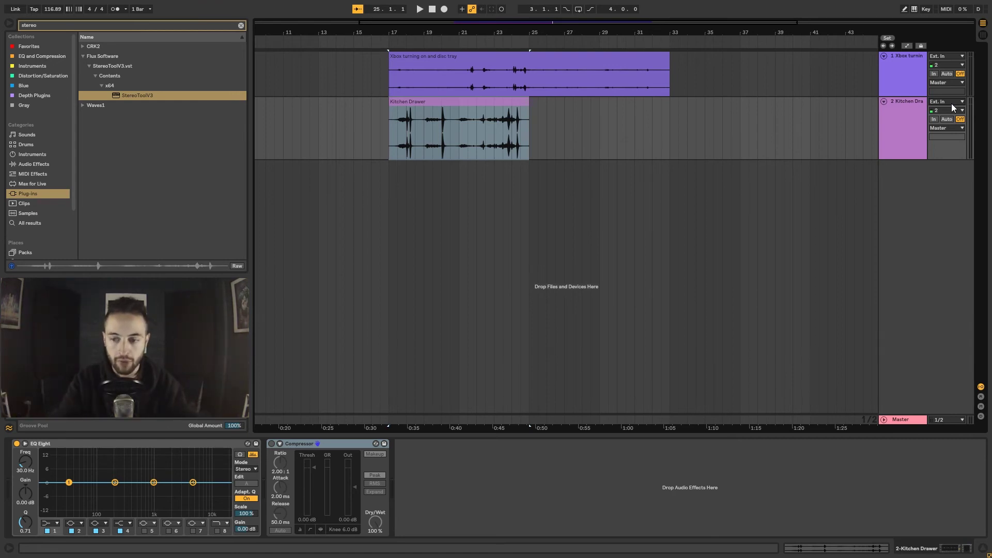
# Step: Set the Kitchen Drawer track's external input channel to the stereo pair 1/2, and deselect its clip
pyautogui.click(940, 111)
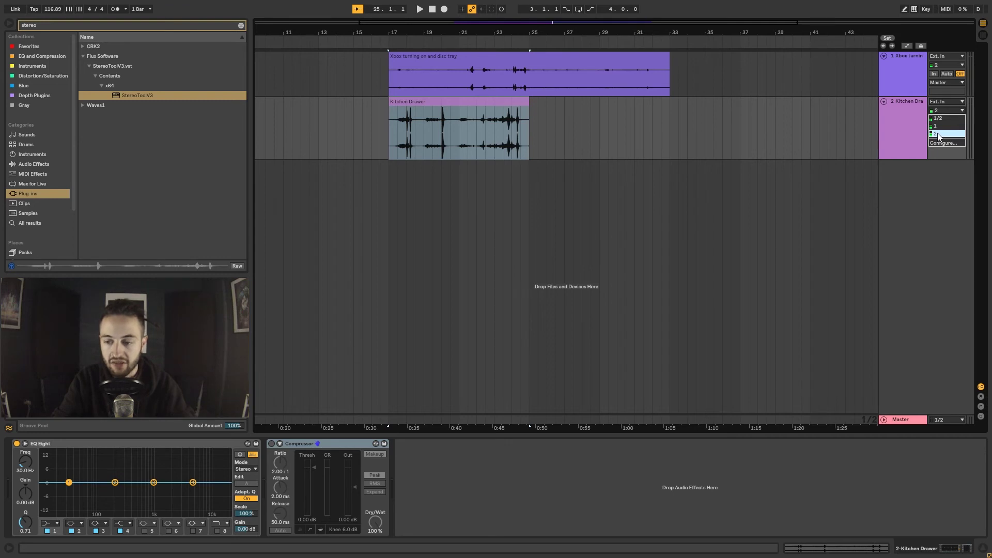
pyautogui.click(822, 133)
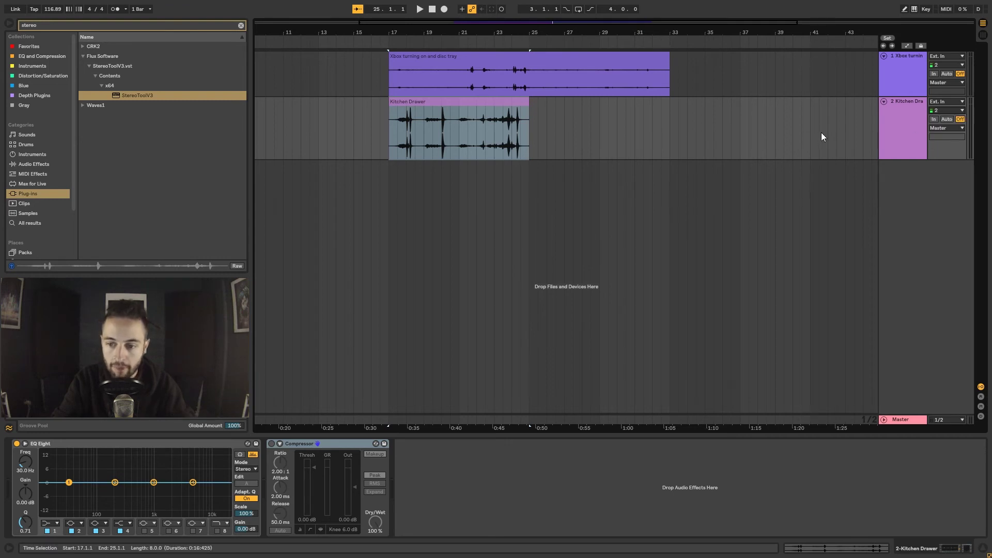
pyautogui.click(953, 110)
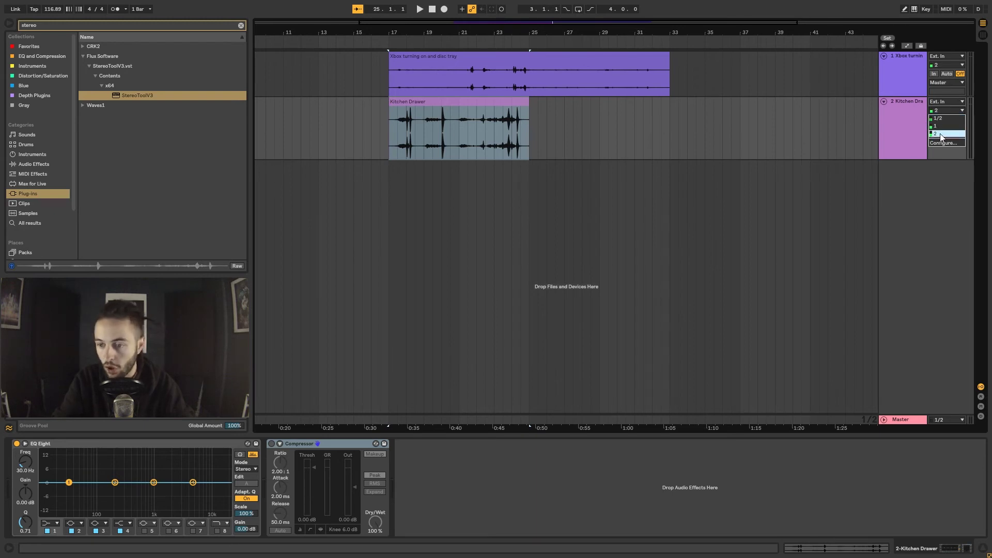
pyautogui.click(889, 125)
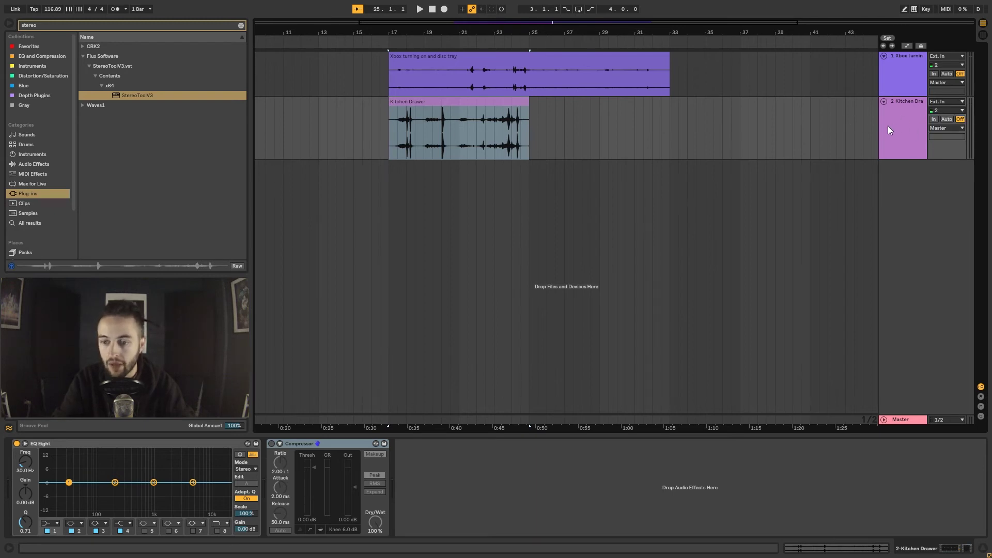
pyautogui.click(948, 111)
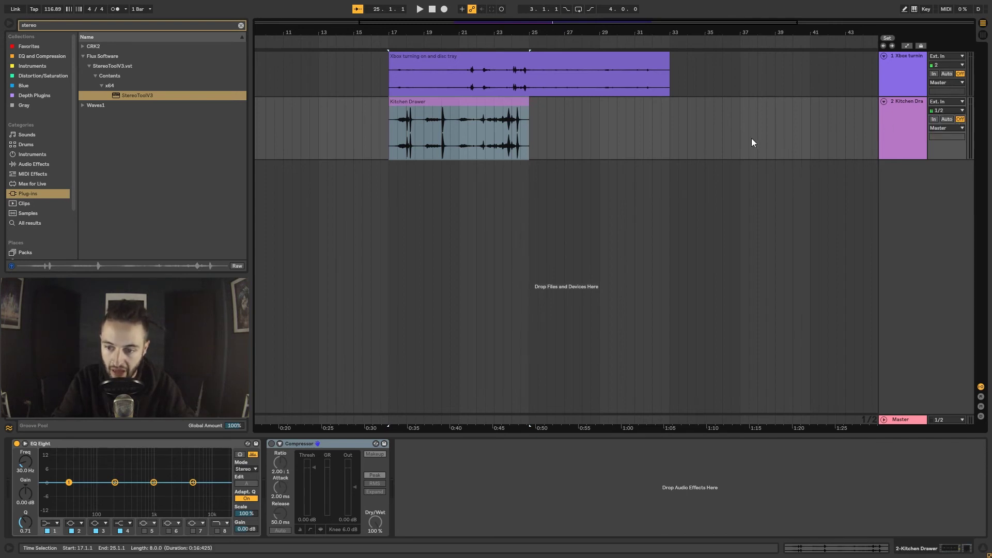
pyautogui.click(671, 136)
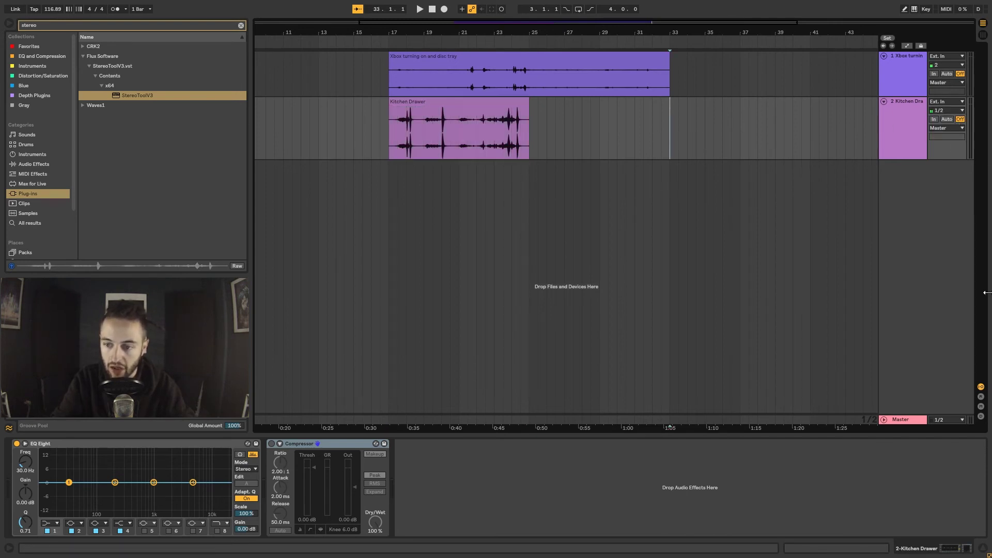
# Step: Show the mixer section beside the arrangement tracks, hide it again, and check the Kitchen Drawer track's input source
pyautogui.click(980, 406)
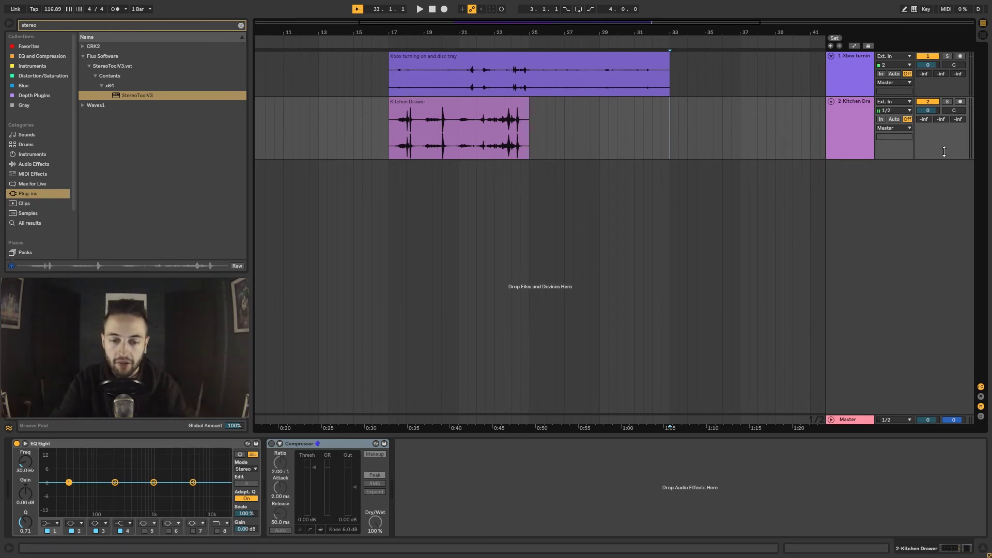
pyautogui.click(980, 406)
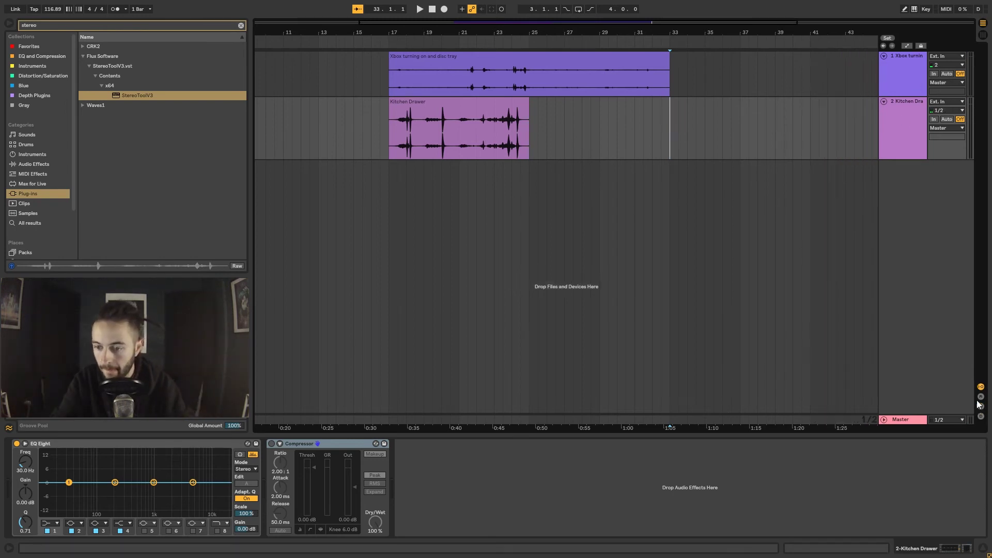
pyautogui.click(952, 101)
pyautogui.click(889, 111)
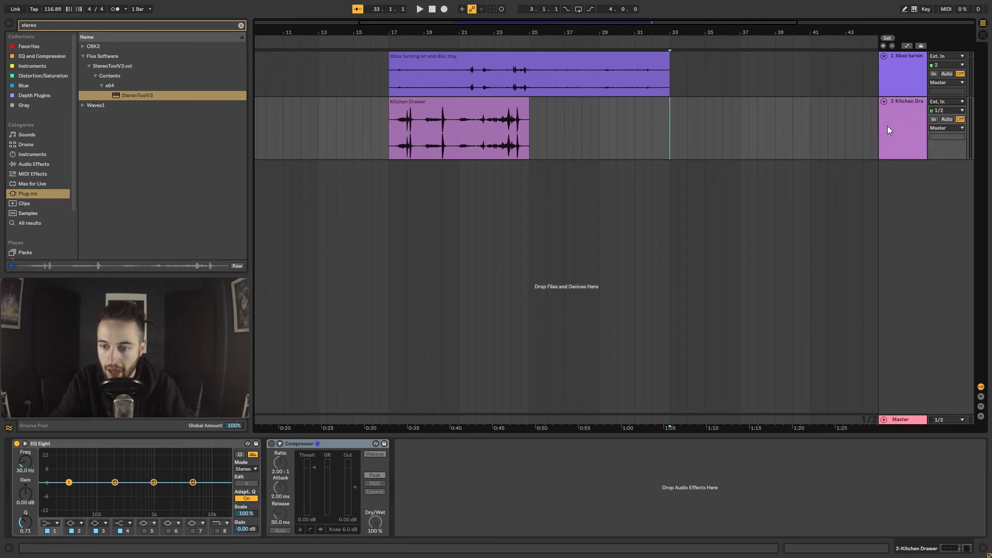
# Step: Insert a new audio track below the Kitchen Drawer track and set its audio input source to 2-Kitchen Drawer
pyautogui.rightClick(923, 212)
pyautogui.click(868, 203)
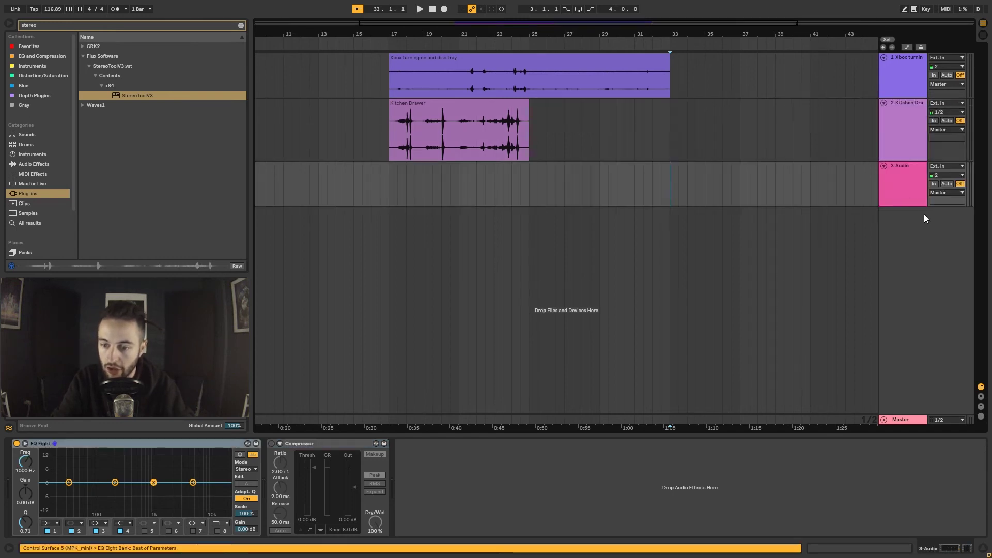
pyautogui.click(916, 173)
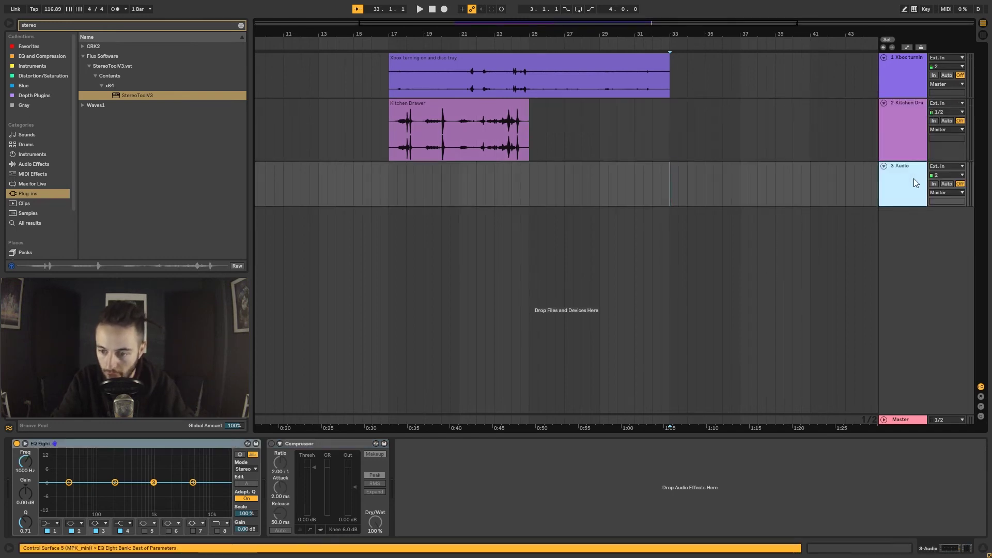
pyautogui.click(917, 111)
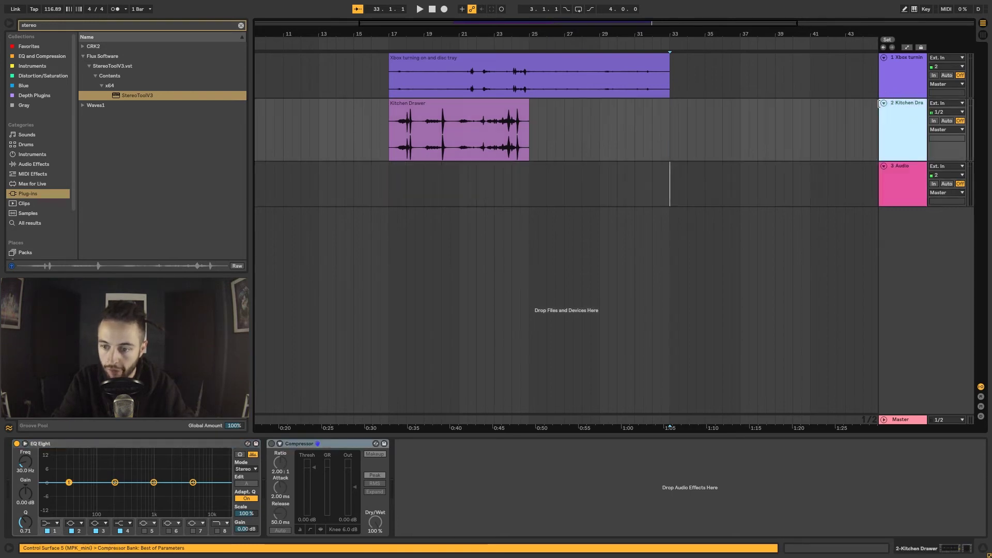
pyautogui.click(943, 167)
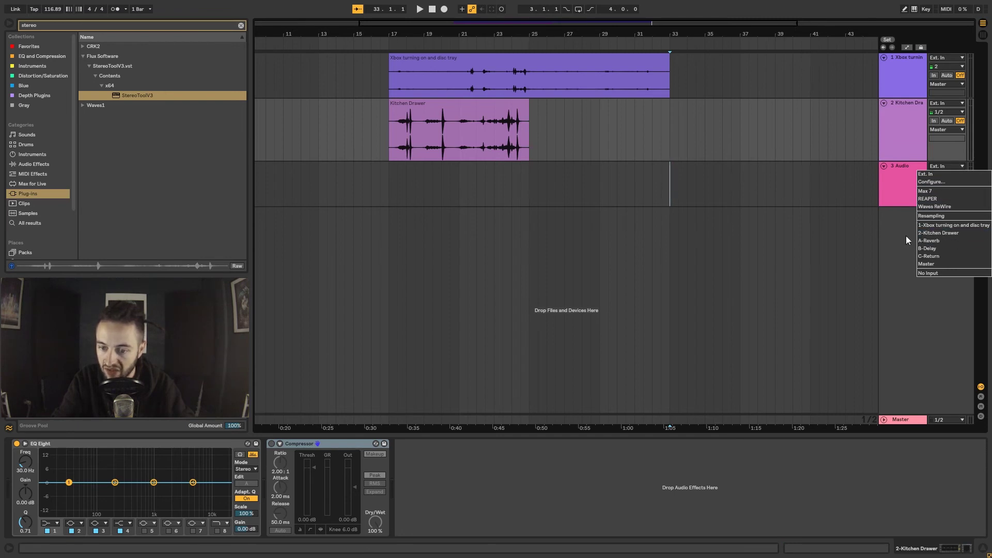
pyautogui.click(940, 233)
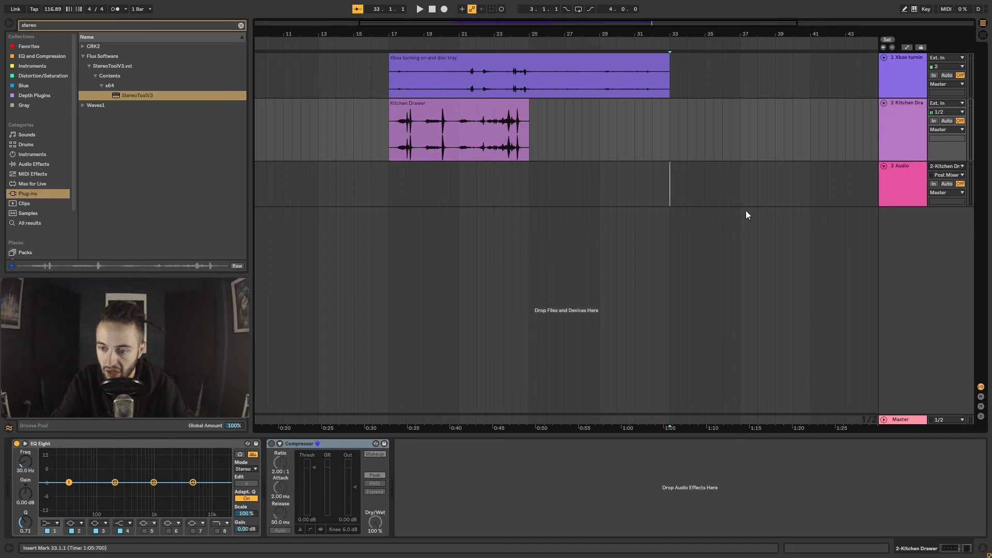
# Step: Set the new audio track's input tap point to Pre FX, select the Kitchen Drawer clip, and switch the tap point to Post FX
pyautogui.click(940, 176)
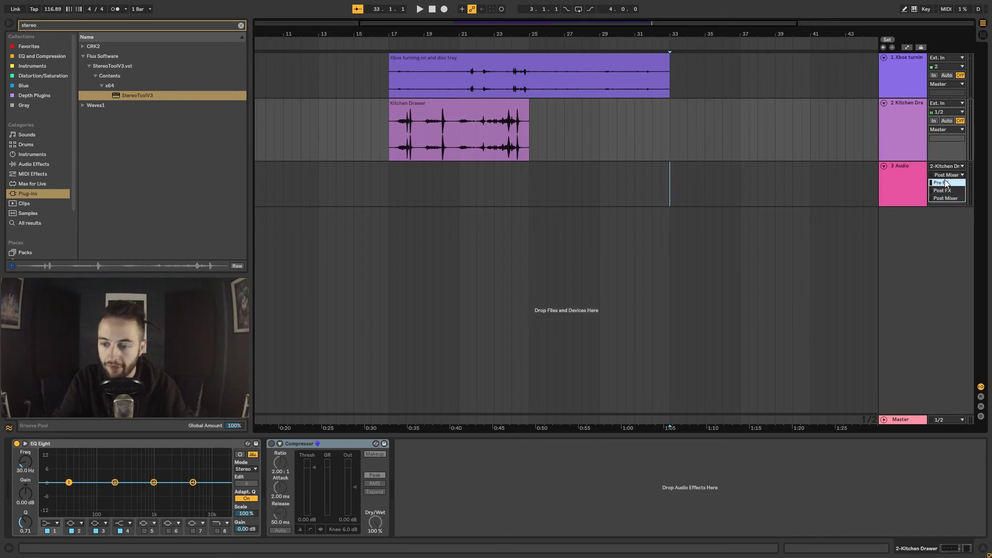
pyautogui.click(947, 183)
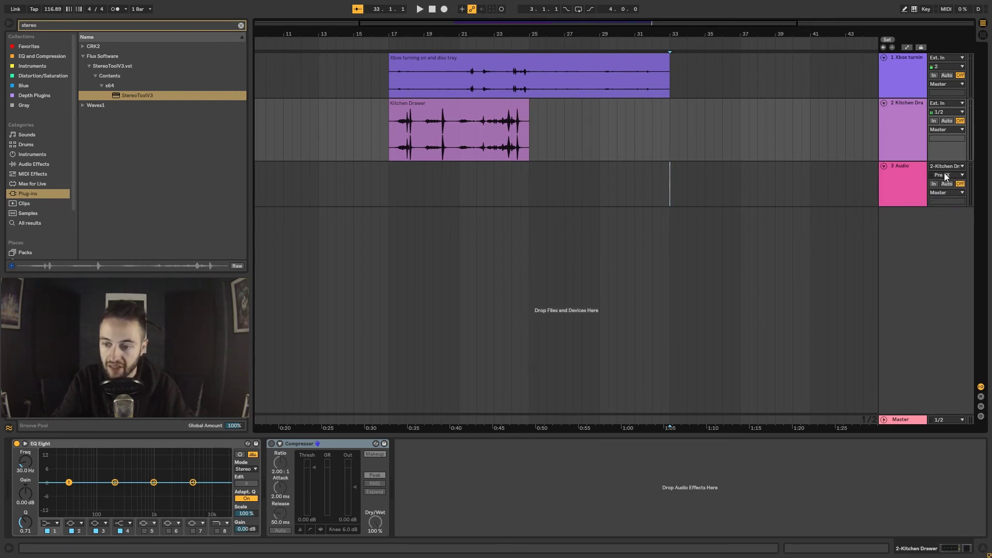
pyautogui.click(506, 124)
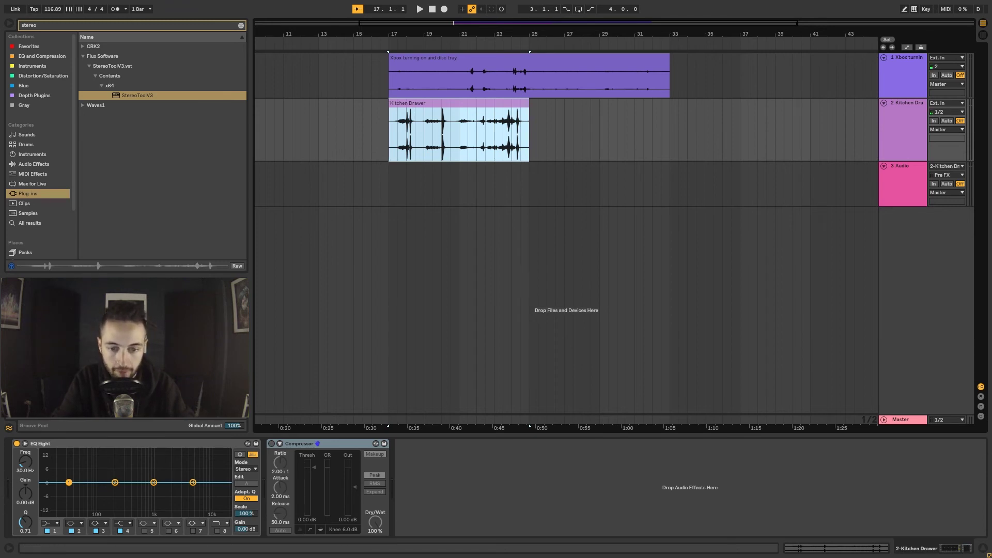
pyautogui.click(950, 180)
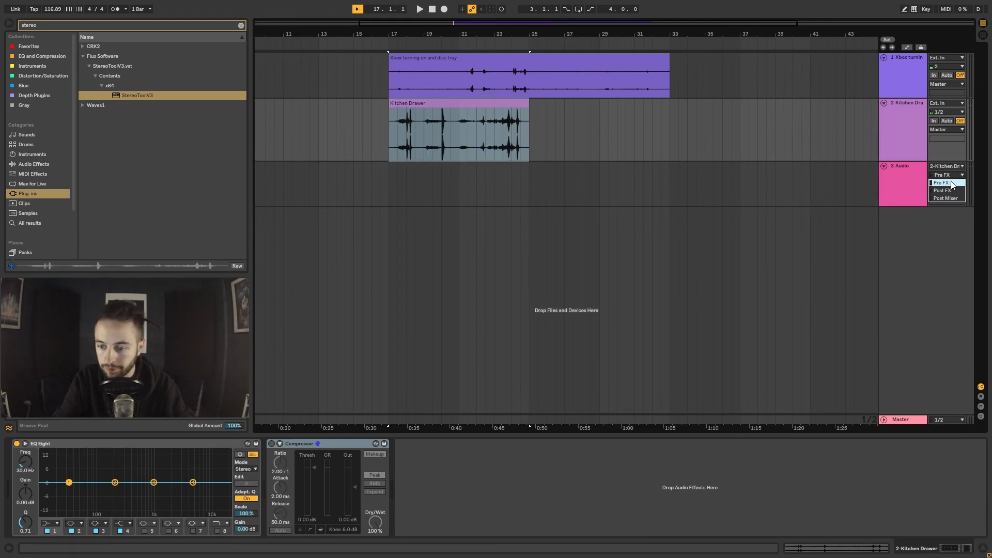
pyautogui.click(947, 193)
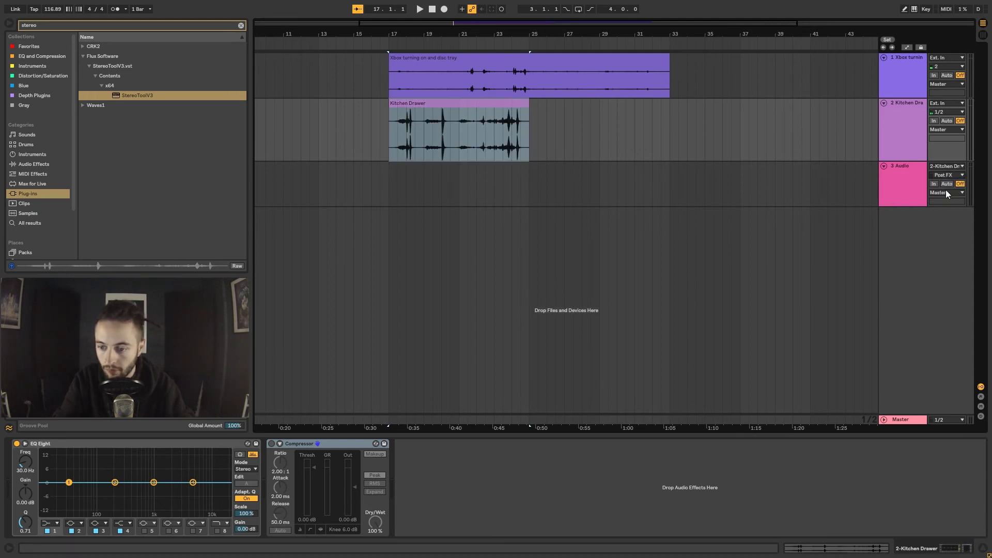
# Step: Compare the Kitchen Drawer and new audio tracks, keep 2-Kitchen Drawer as the new track's input, and set its tap point to Pre FX
pyautogui.click(909, 119)
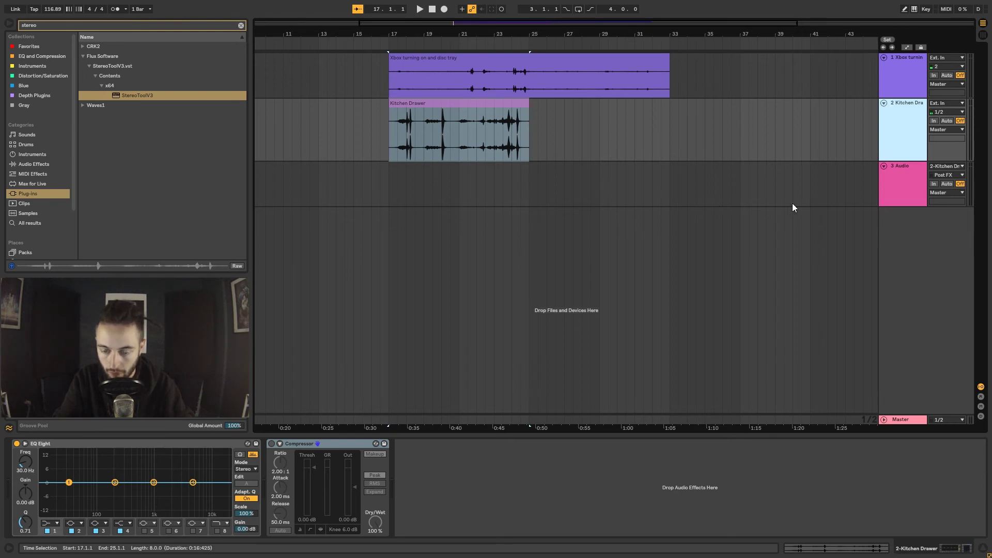
pyautogui.click(901, 173)
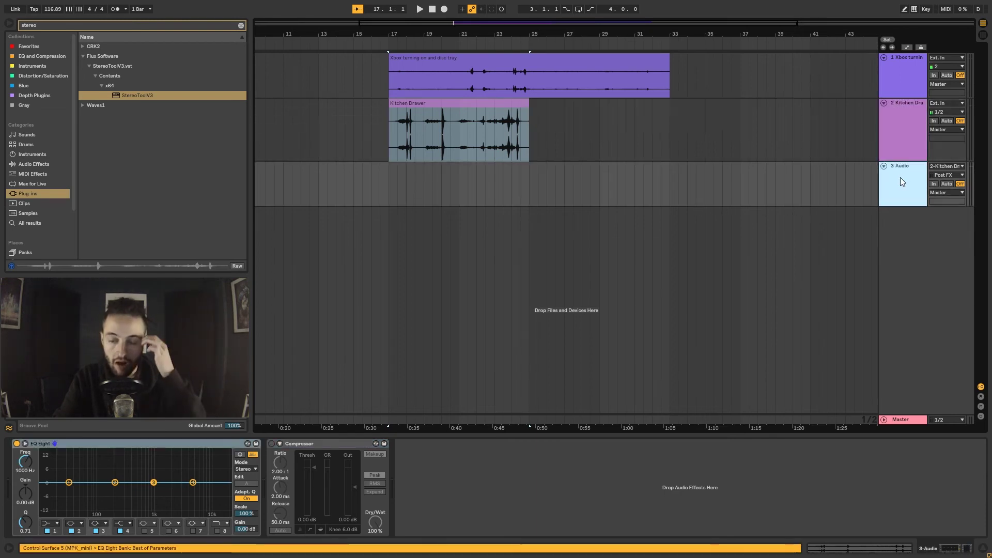
pyautogui.click(891, 117)
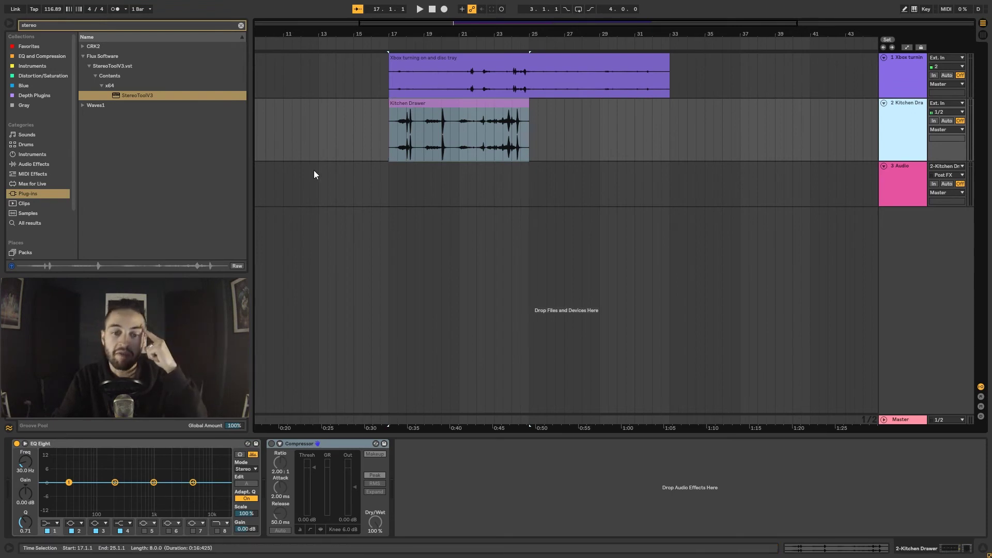
pyautogui.click(942, 167)
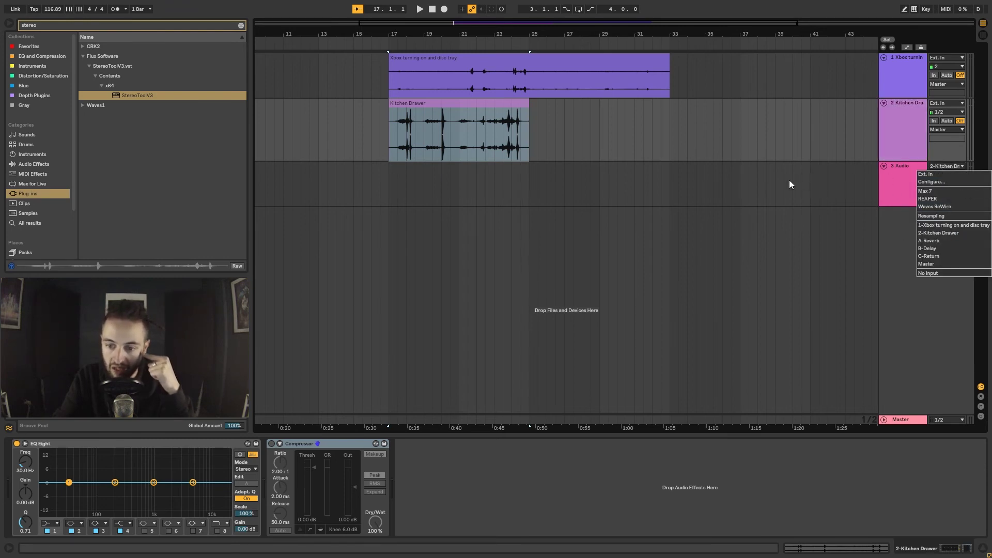
pyautogui.click(938, 233)
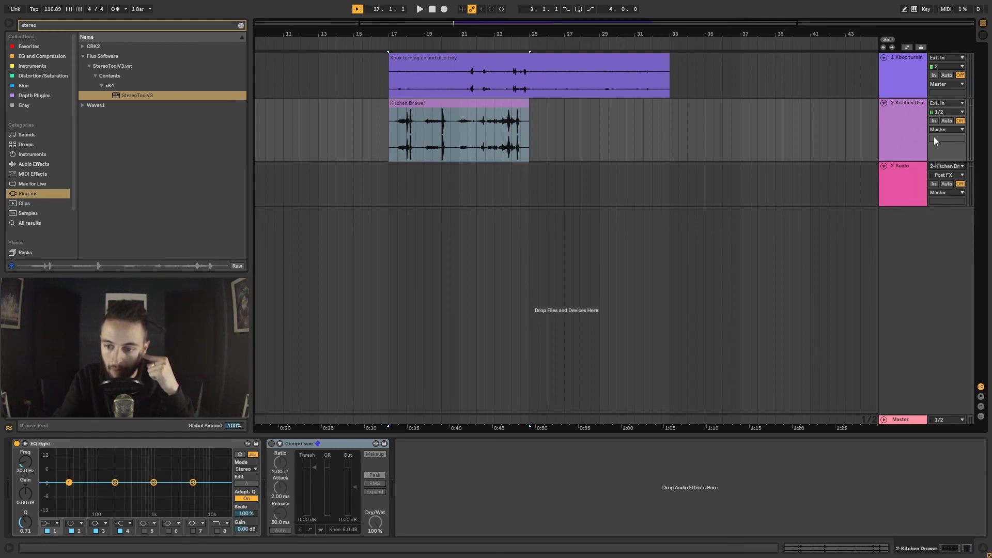
pyautogui.click(942, 175)
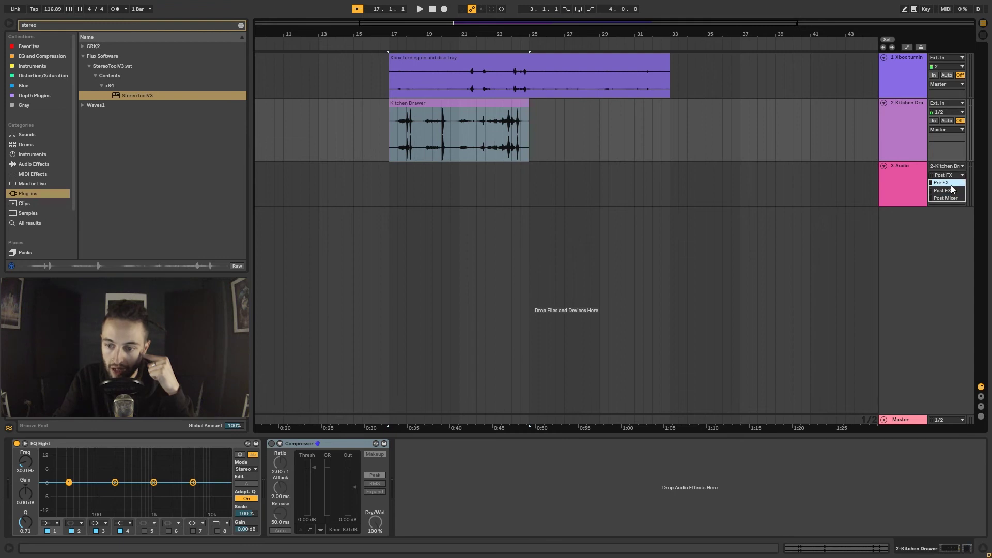
pyautogui.click(939, 184)
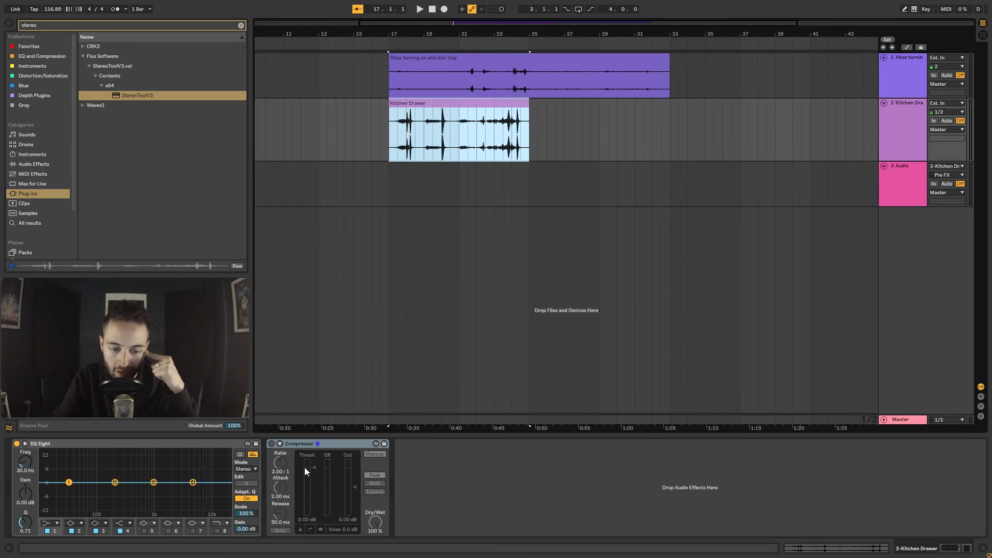
# Step: Switch the new audio track's input tap point to Post FX, and finally to Post Mixer
pyautogui.click(946, 176)
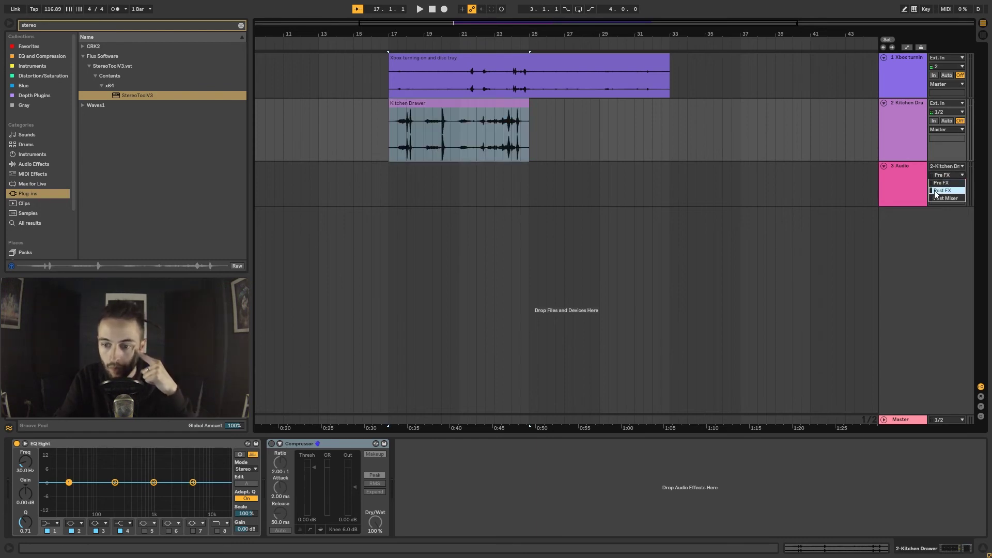
pyautogui.click(937, 192)
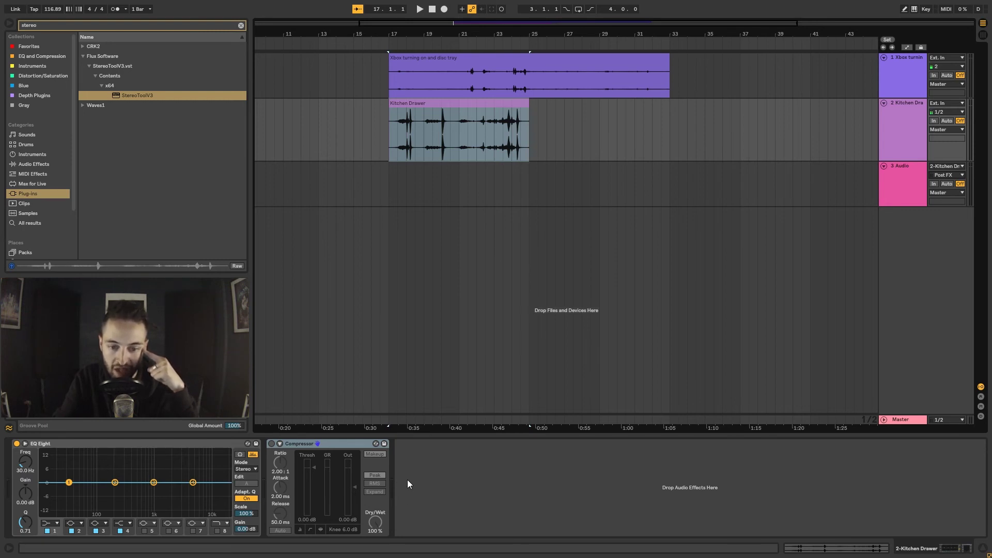
pyautogui.click(958, 177)
pyautogui.click(954, 202)
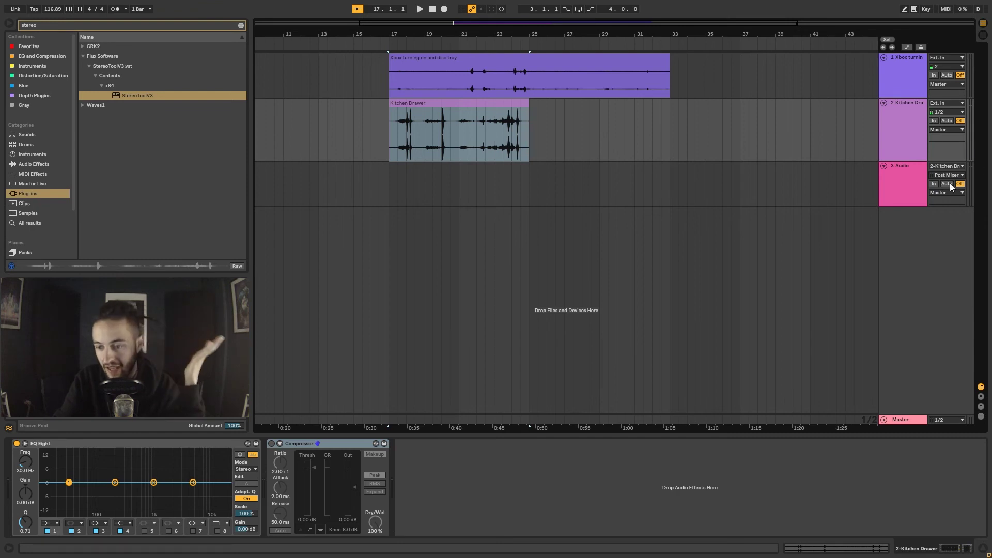
# Step: Play the arrangement from bar 17 and increase the height of the 3 Audio track
pyautogui.click(388, 184)
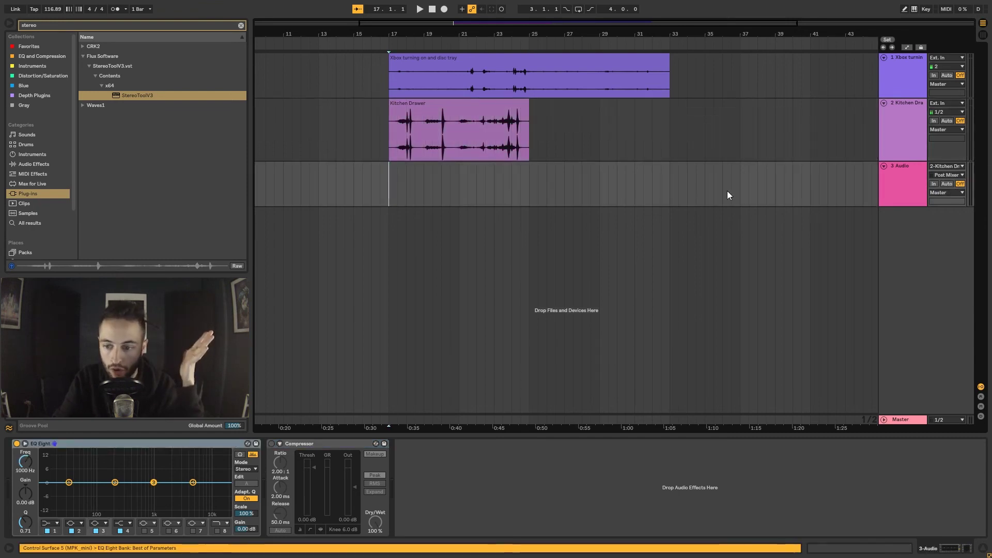
pyautogui.press('space')
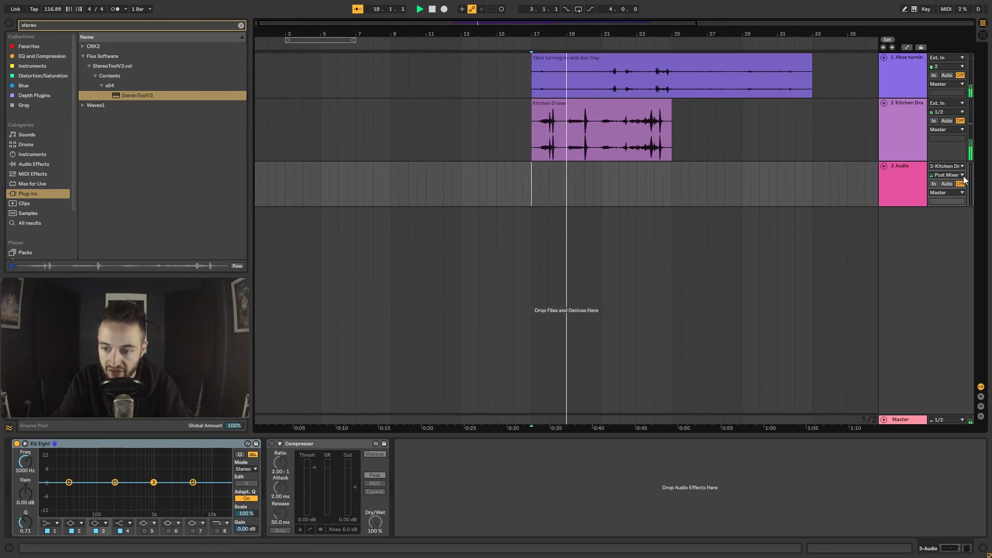
pyautogui.moveTo(972, 195); pyautogui.dragTo(971, 241)
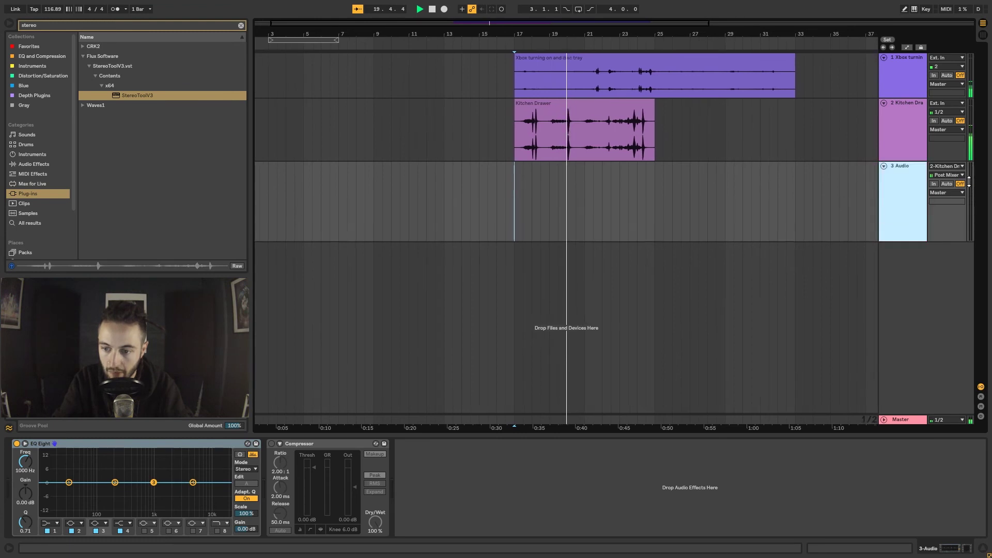
# Step: Compare the 3 Audio track's Auto and In monitoring modes during playback, restarting from bar 17, and leave monitoring on In
pyautogui.click(947, 184)
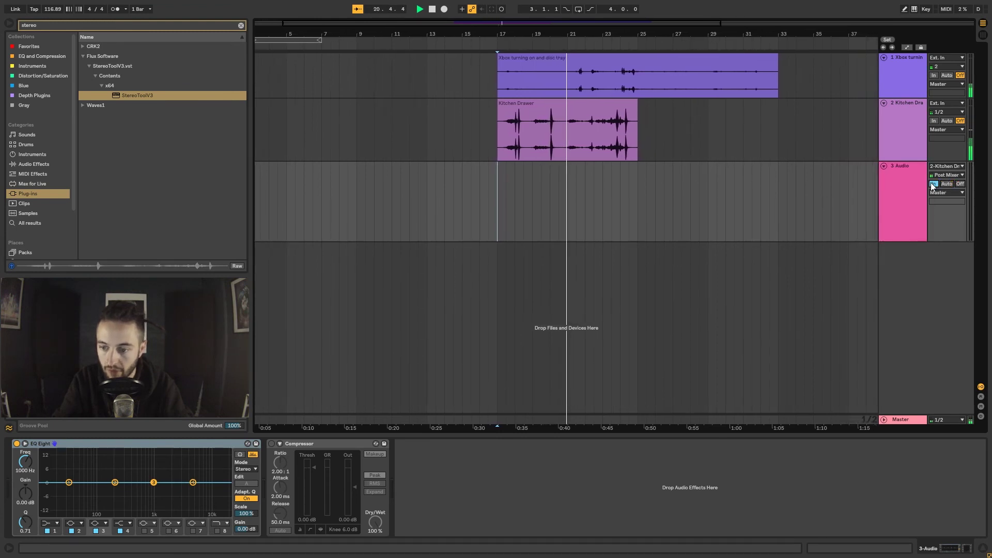
pyautogui.click(935, 184)
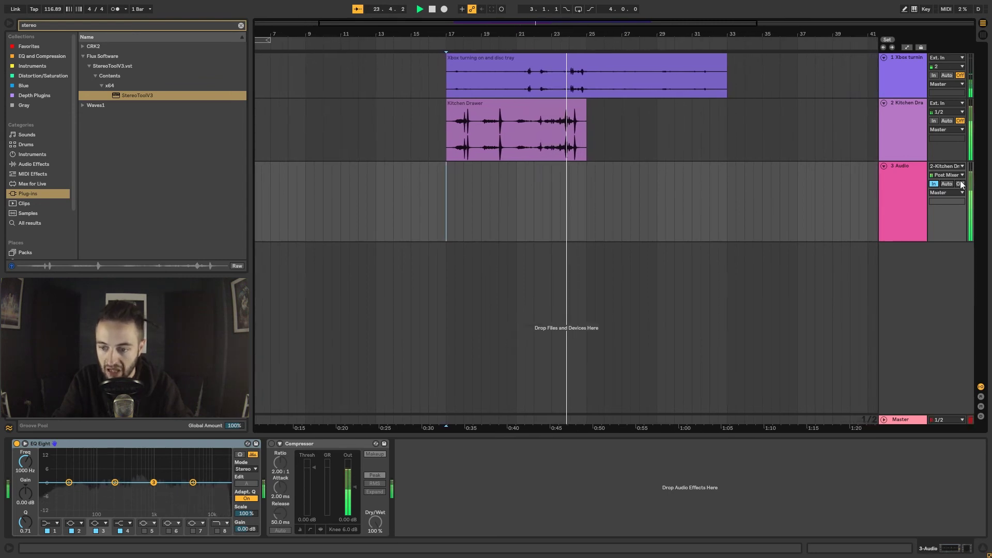
pyautogui.click(947, 184)
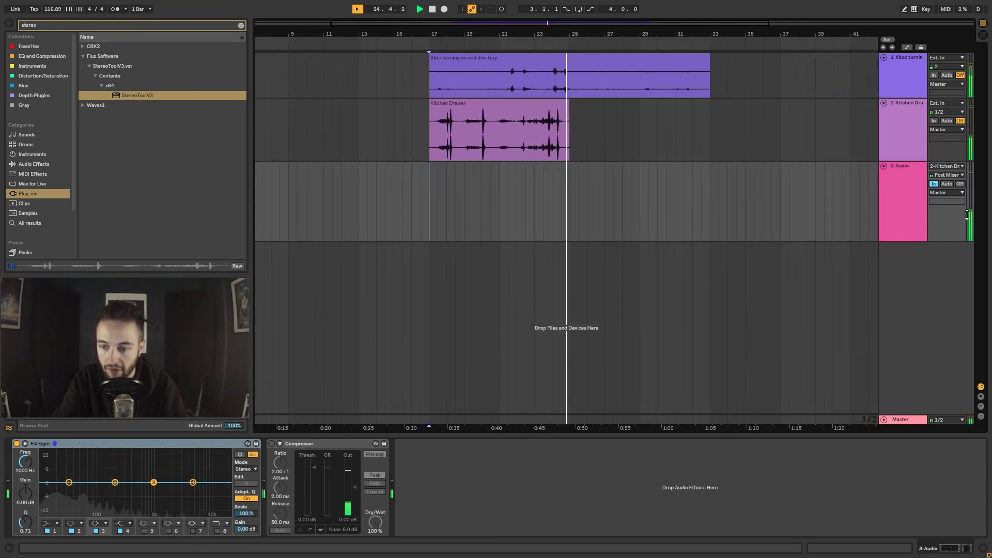
pyautogui.press('space')
pyautogui.press('space')
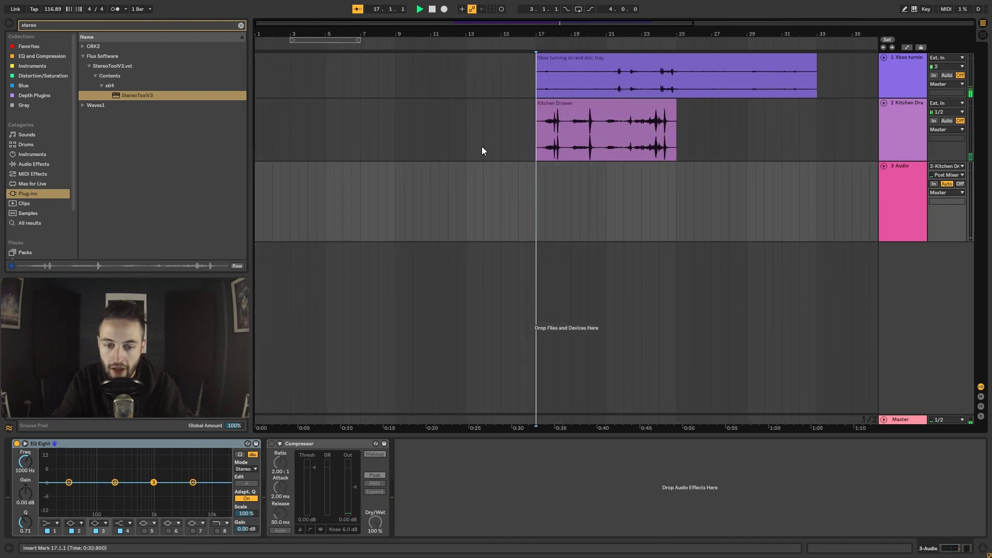
pyautogui.click(935, 184)
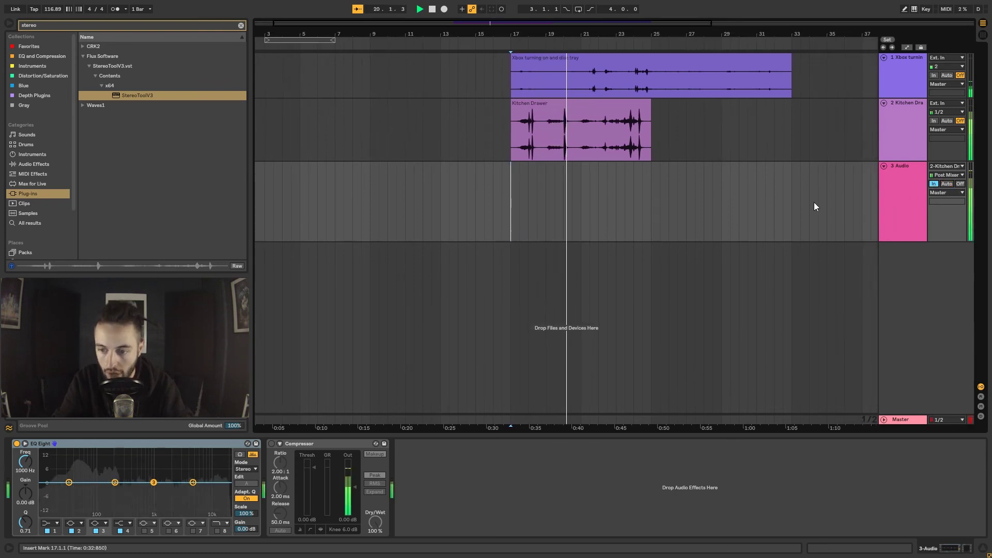
# Step: Check the 3 Audio track's output destinations, keeping Master, and switch its monitoring to Auto and then Off
pyautogui.click(937, 192)
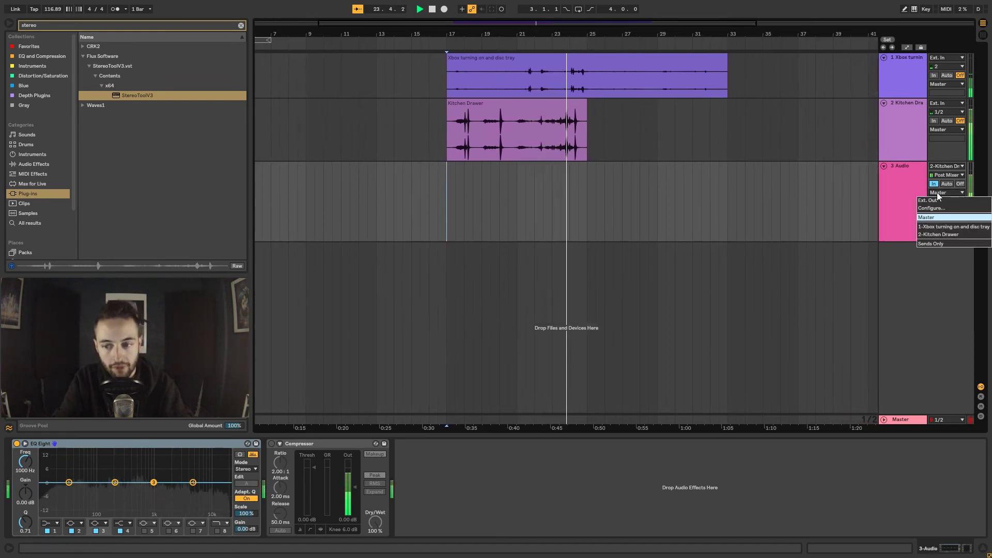
pyautogui.click(975, 220)
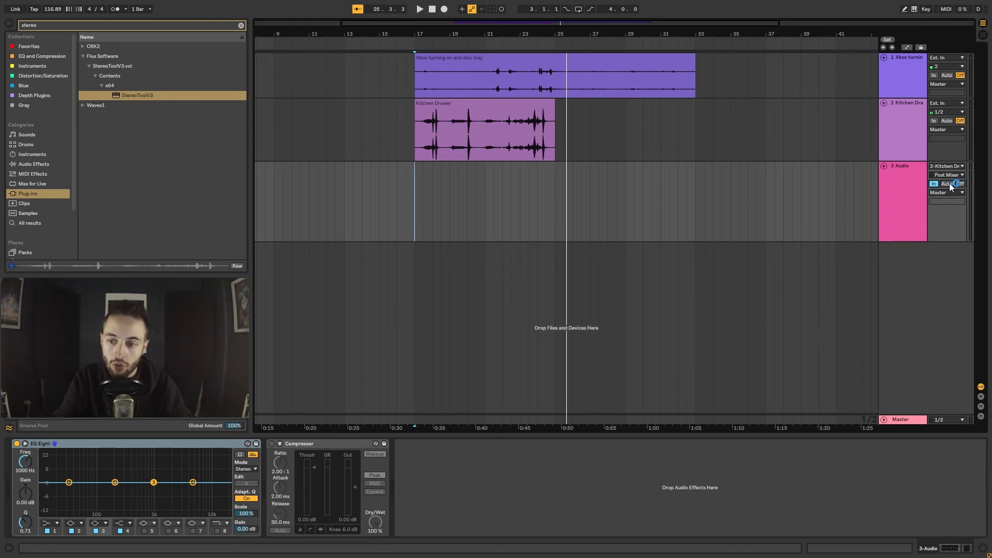
pyautogui.click(950, 184)
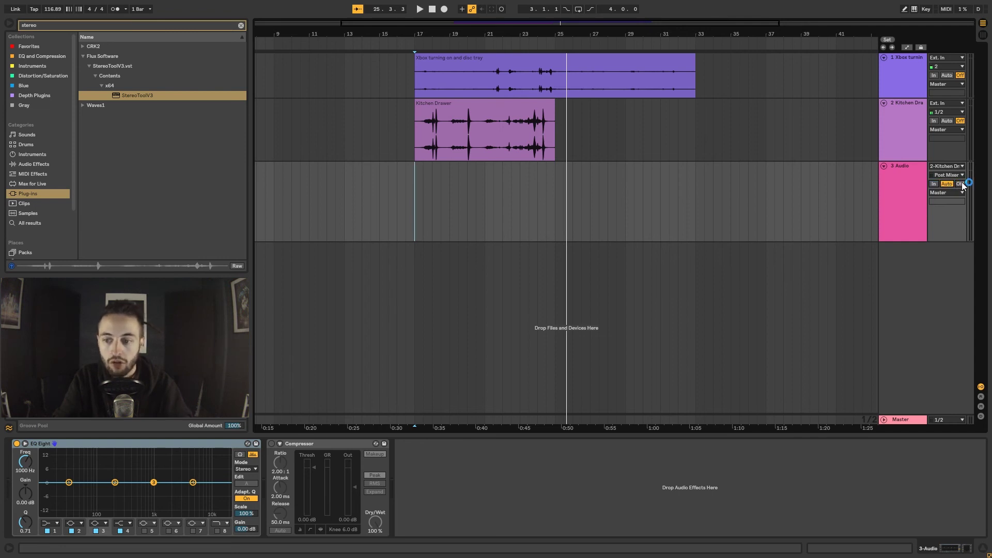
pyautogui.click(962, 184)
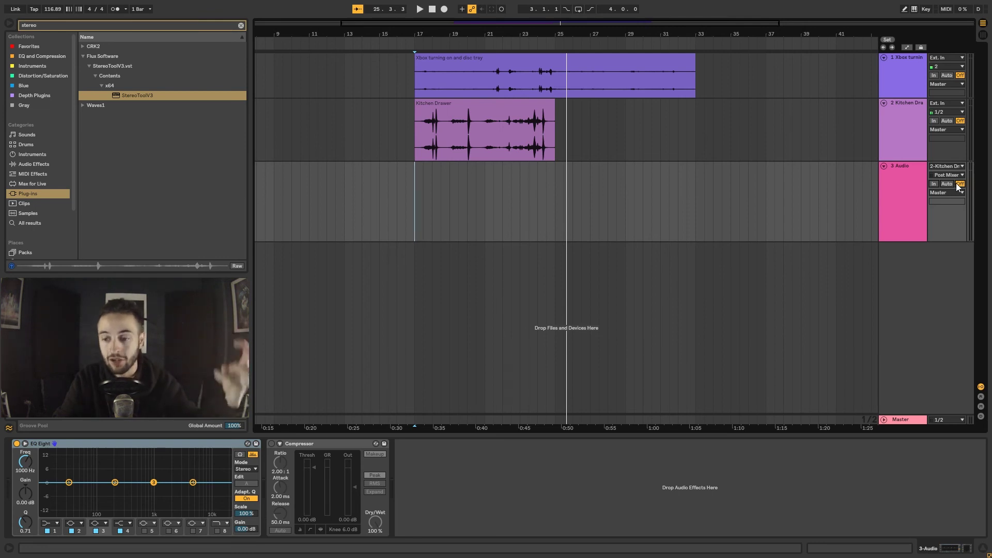
pyautogui.click(954, 193)
pyautogui.click(932, 216)
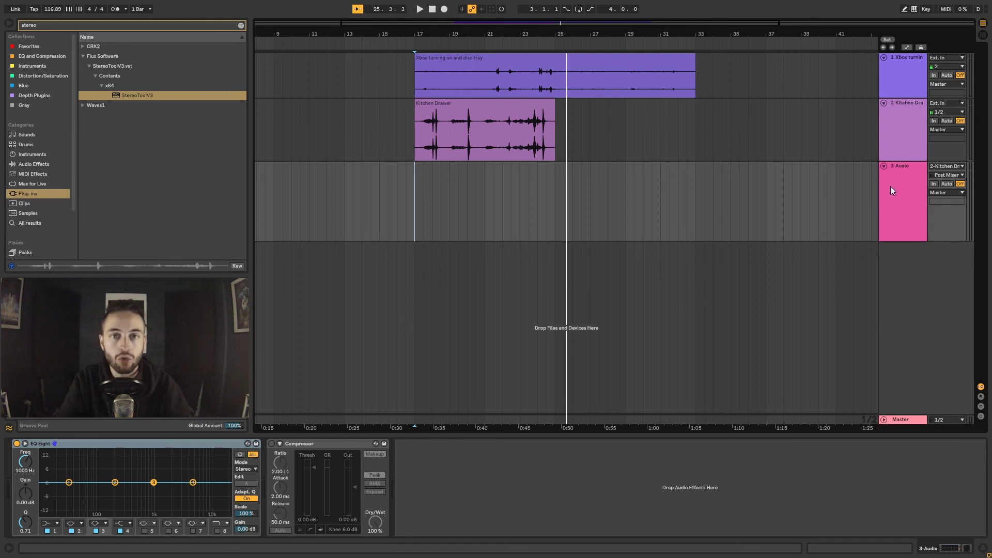
pyautogui.click(837, 205)
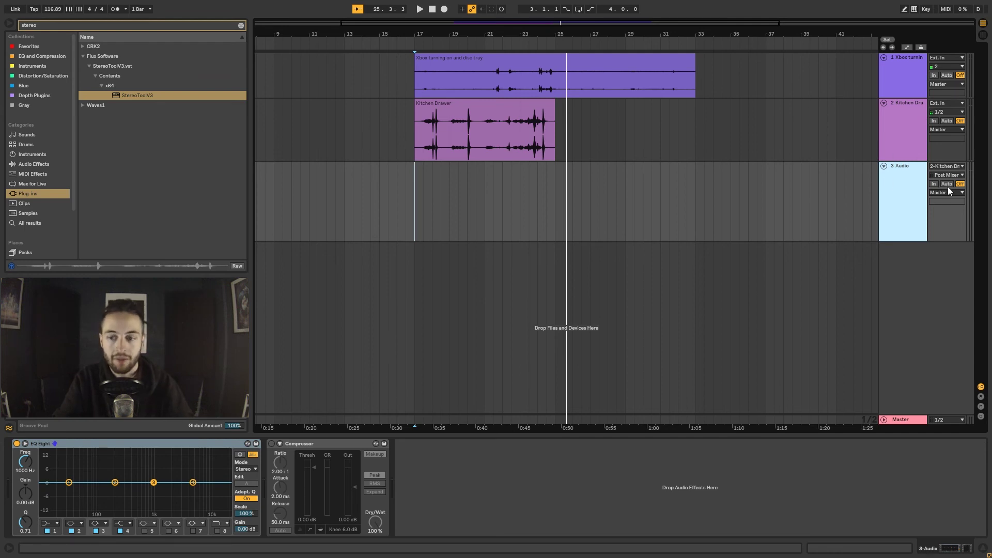
# Step: Show the return tracks and delete all three of them, A Reverb, B Delay and C Return
pyautogui.click(981, 397)
pyautogui.click(913, 377)
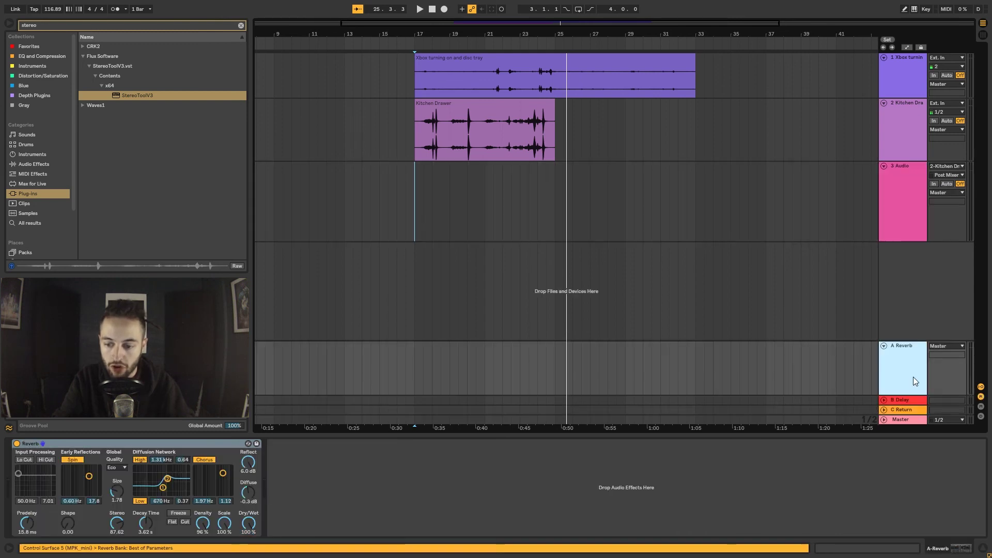
pyautogui.keyDown('shift'); pyautogui.click(904, 411); pyautogui.keyUp('shift')
pyautogui.press('Delete')
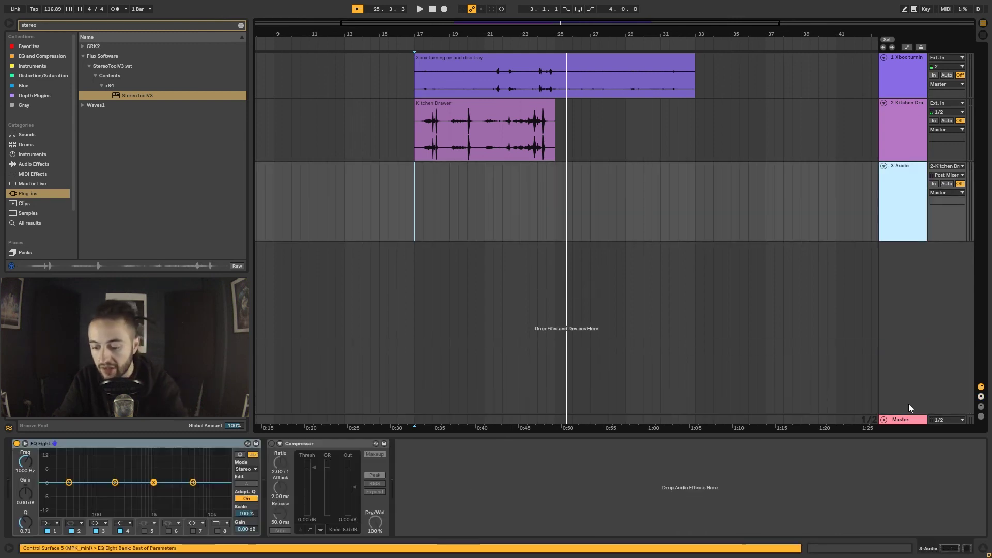
# Step: Insert a new return track and rename it BUS
pyautogui.rightClick(904, 364)
pyautogui.click(852, 385)
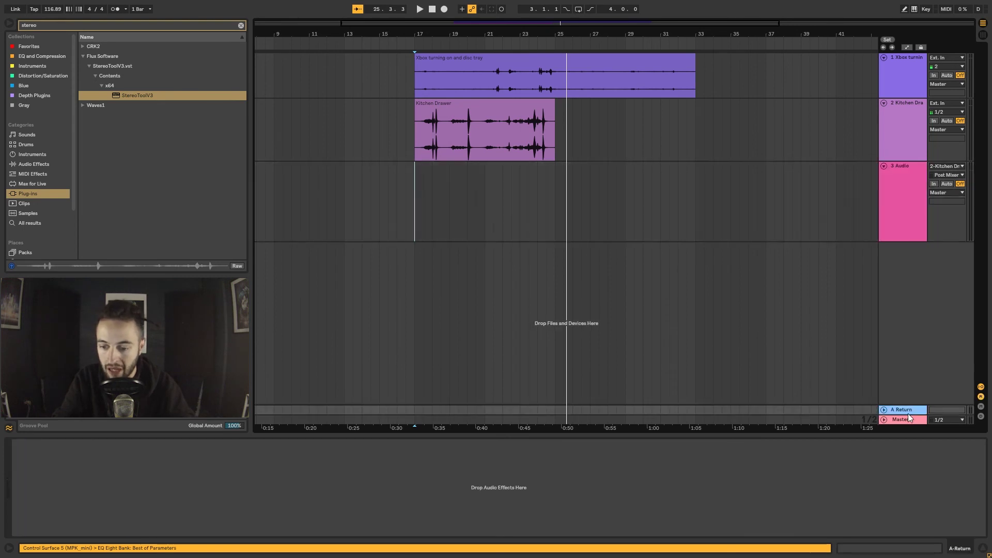
pyautogui.doubleClick(912, 410)
pyautogui.write('BUS')
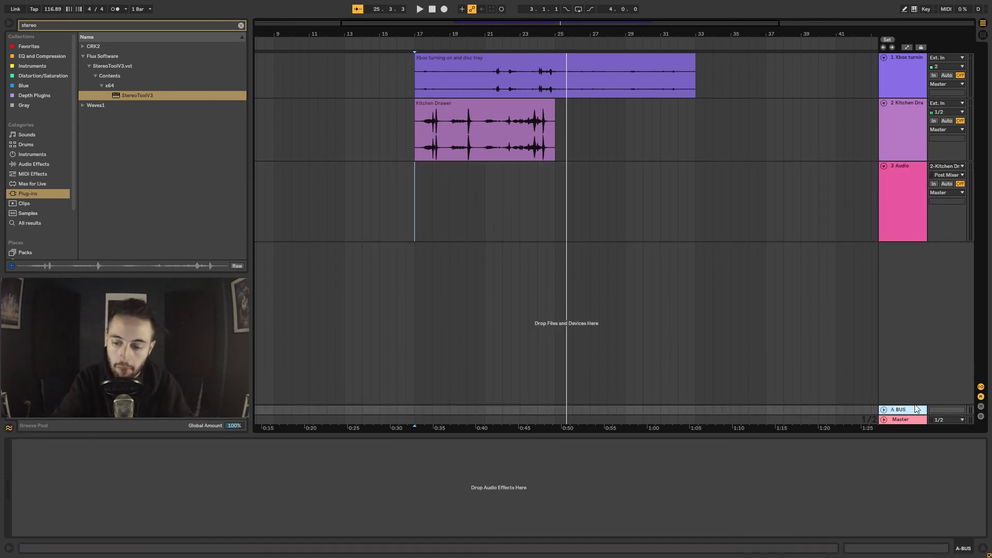
# Step: Check the 3 Audio track's output destinations and set the Kitchen Drawer track's output to Sends Only
pyautogui.click(947, 194)
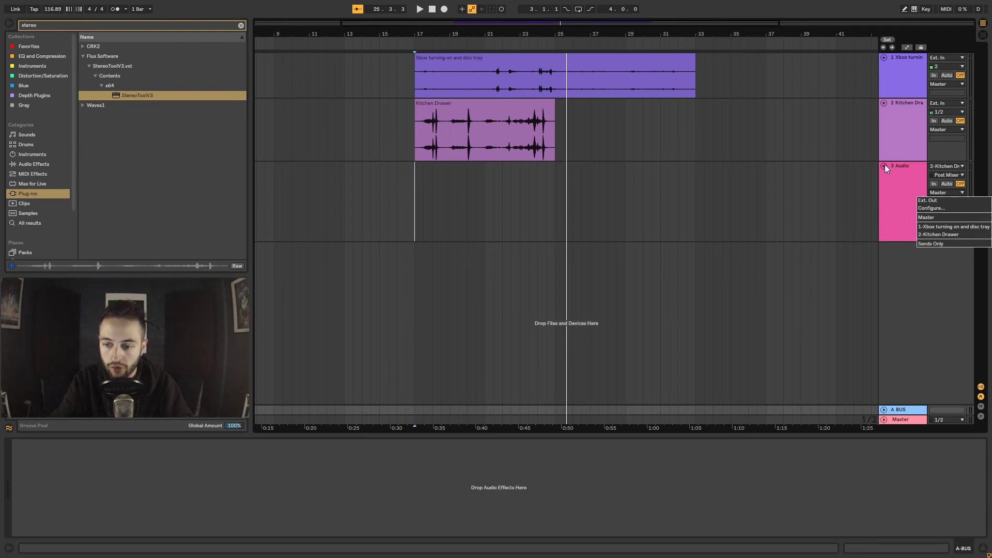
pyautogui.click(922, 111)
pyautogui.click(922, 111)
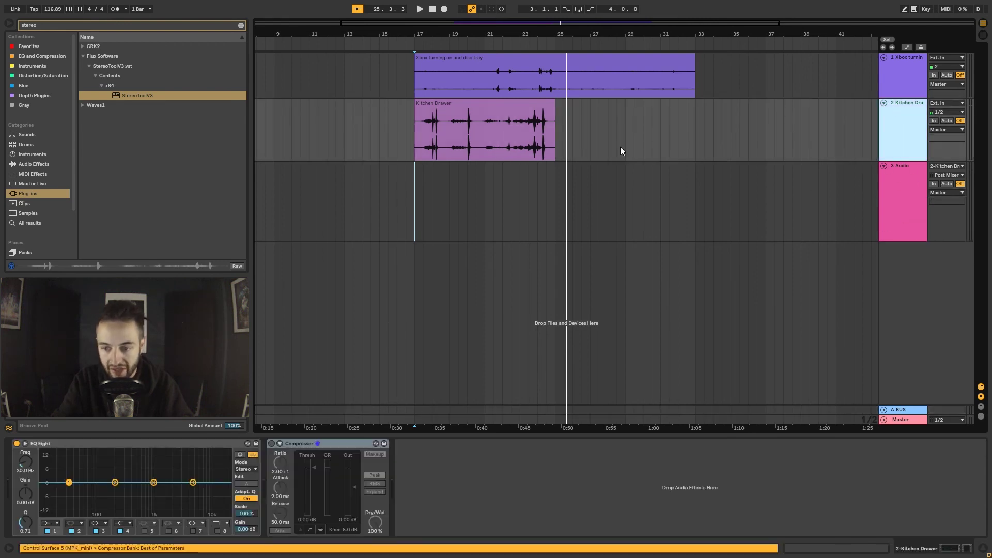
pyautogui.click(947, 129)
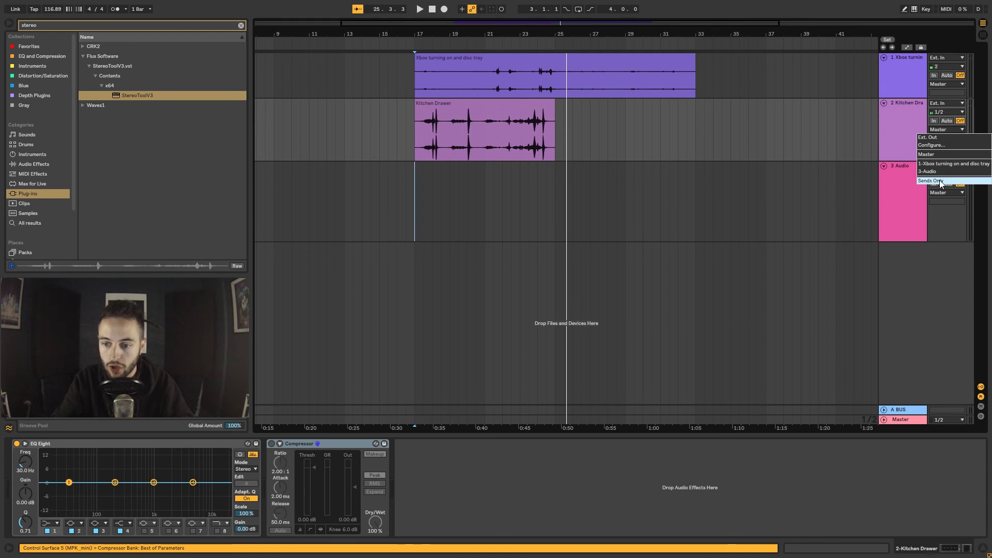
pyautogui.click(945, 178)
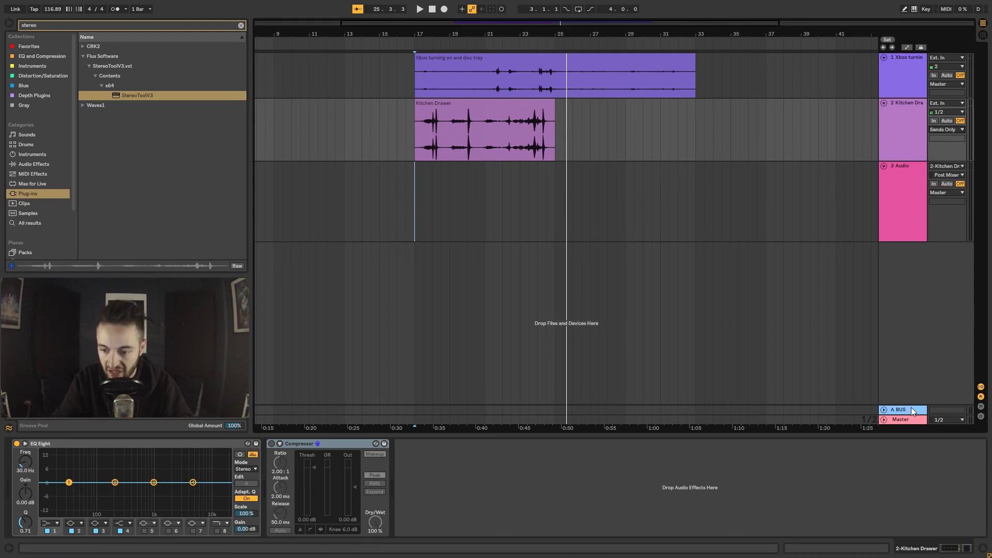
# Step: Unfold the BUS return and show the mixer controls, and solo the Kitchen Drawer track with its clip selected
pyautogui.click(883, 409)
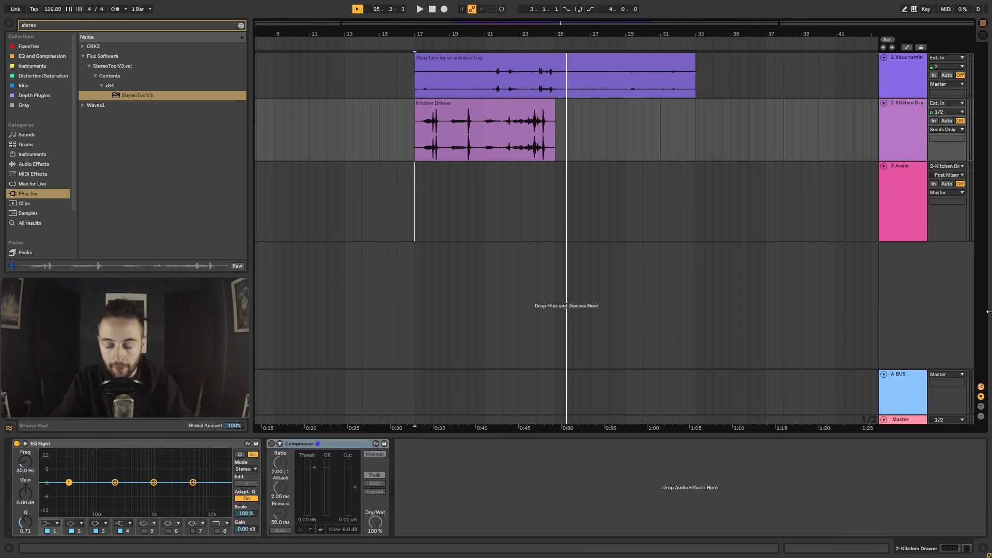
pyautogui.click(981, 407)
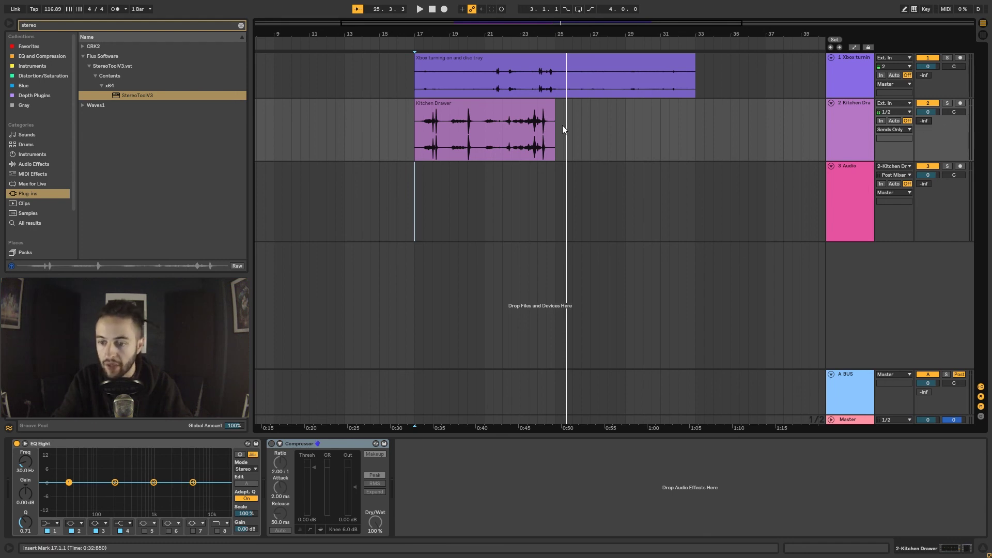
pyautogui.click(509, 116)
pyautogui.click(950, 102)
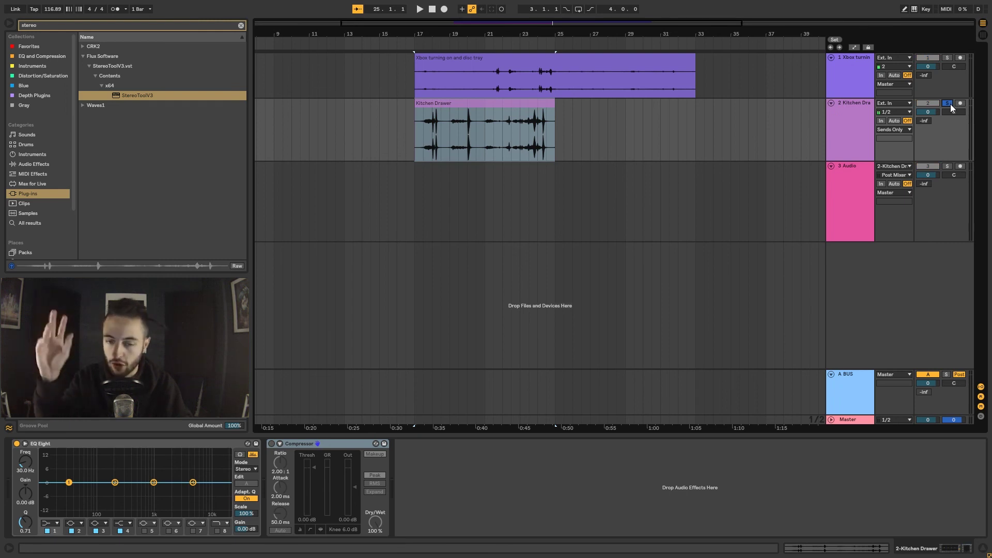
# Step: Play the Kitchen Drawer clip before and after raising the track's send A to 0 dB
pyautogui.press('space')
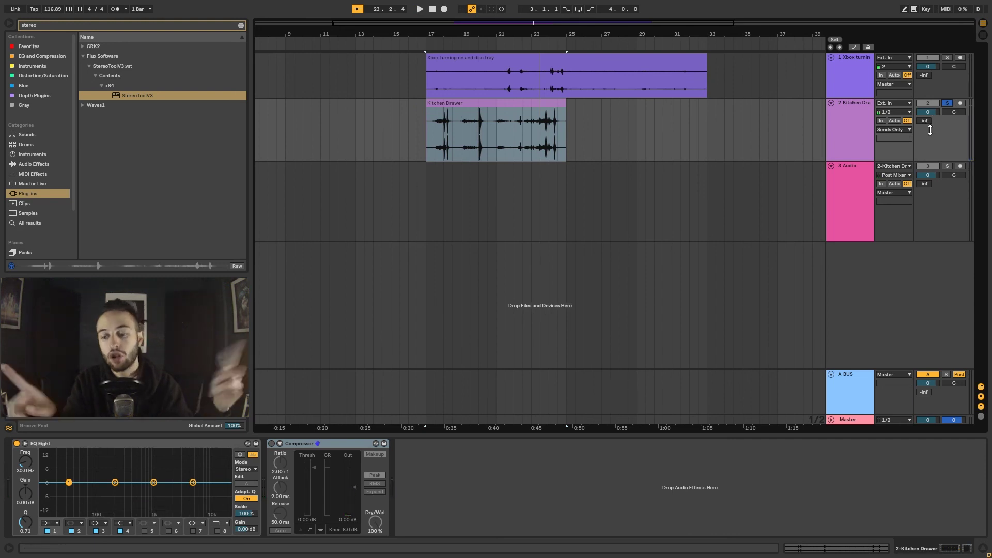
pyautogui.moveTo(927, 121); pyautogui.dragTo(927, 62)
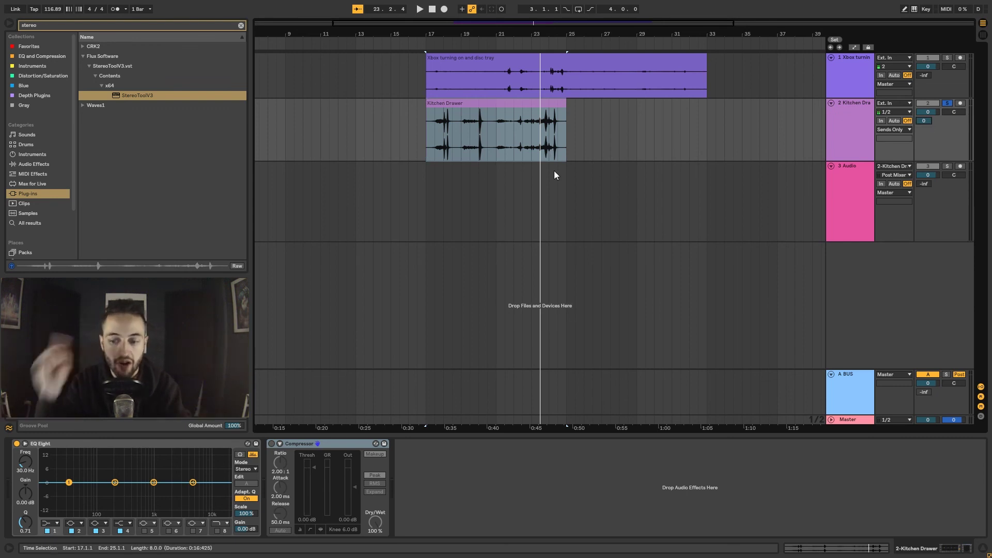
pyautogui.press('space')
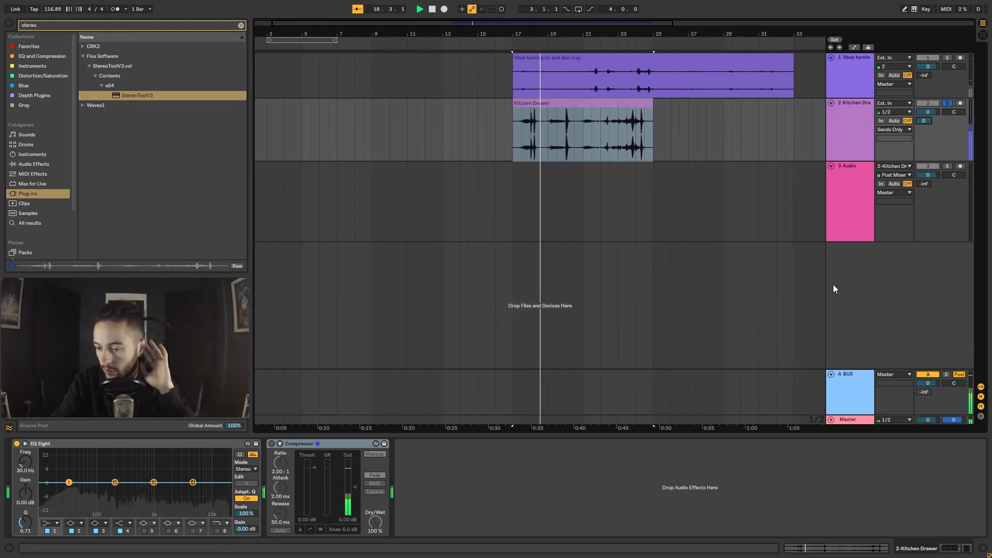
# Step: Route the BUS return's output to 3-Audio and set the 3 Audio track's monitoring to In during playback
pyautogui.click(901, 374)
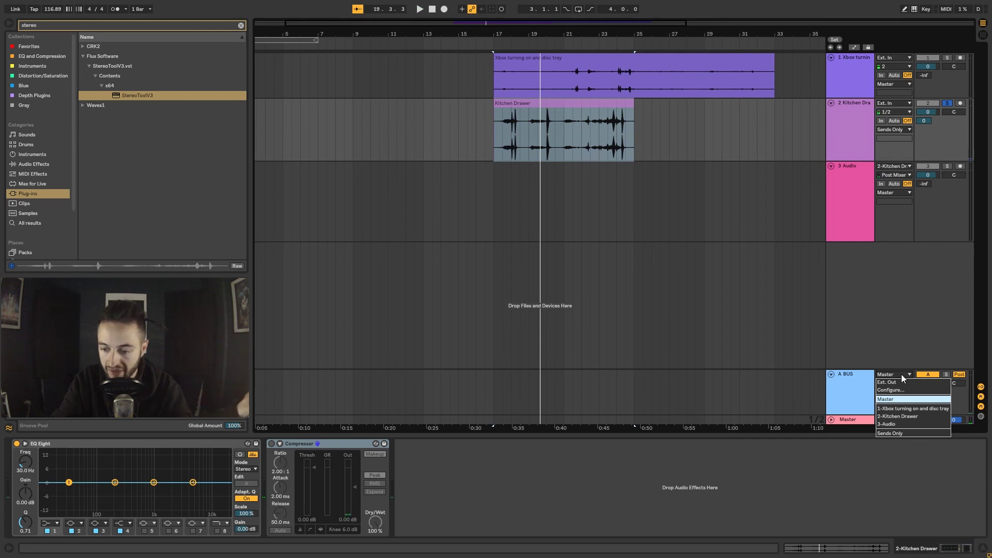
pyautogui.click(894, 426)
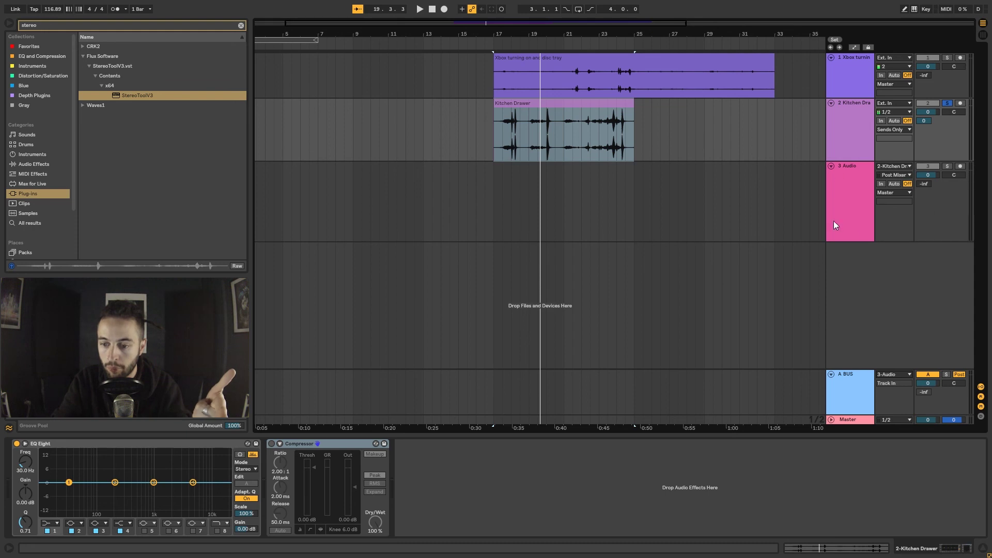
pyautogui.press('space')
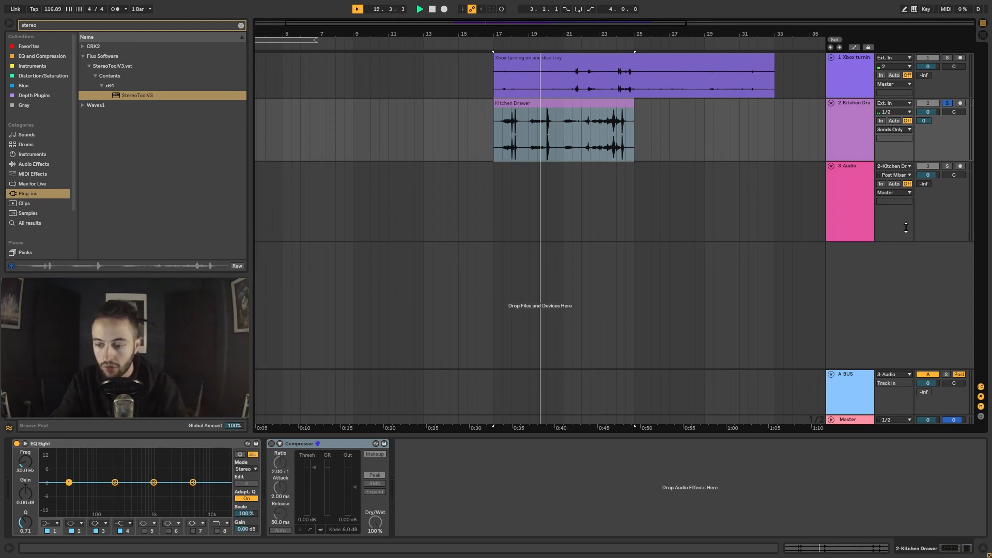
pyautogui.click(883, 184)
pyautogui.click(898, 166)
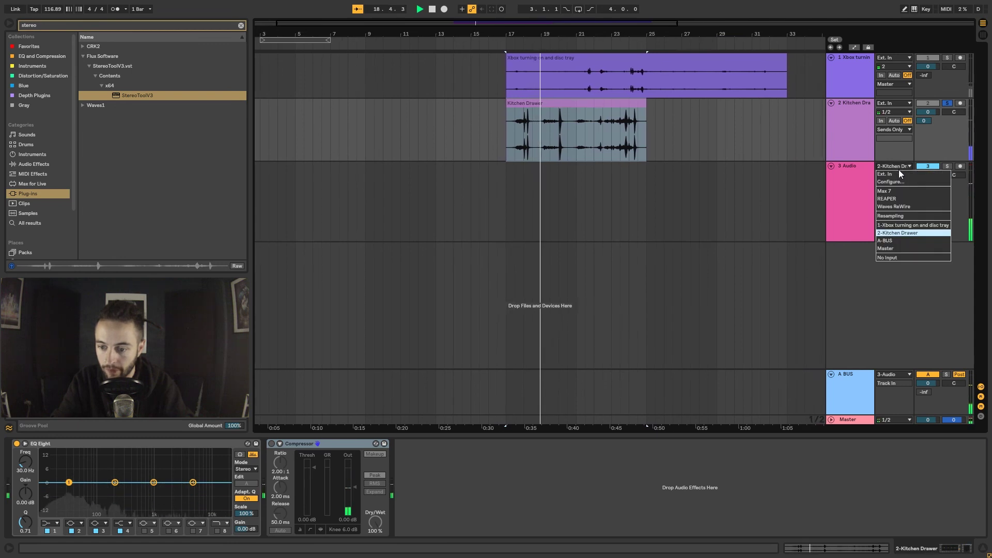
pyautogui.click(908, 306)
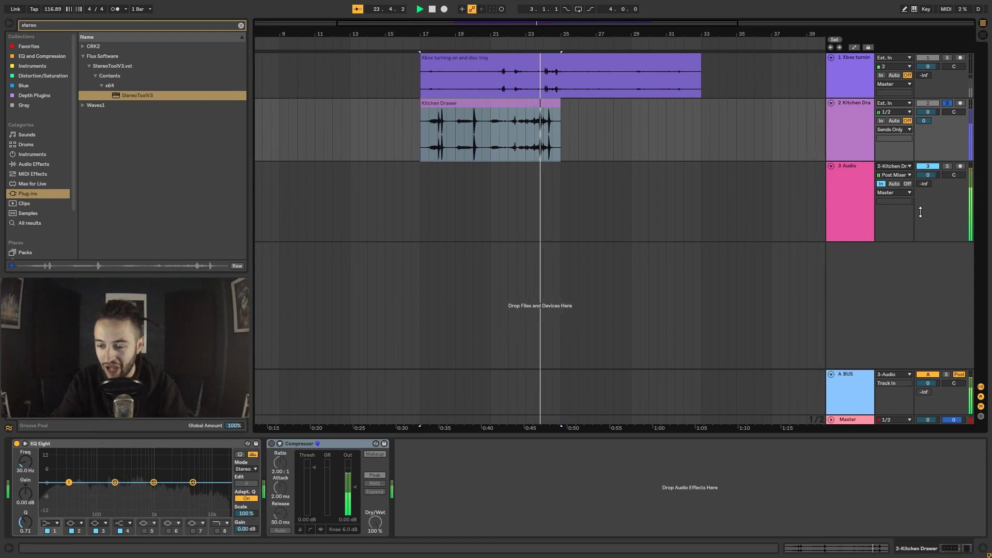
# Step: Switch the BUS return's output to Ext. Out and back to Master, and select the Master track
pyautogui.click(907, 375)
pyautogui.click(904, 384)
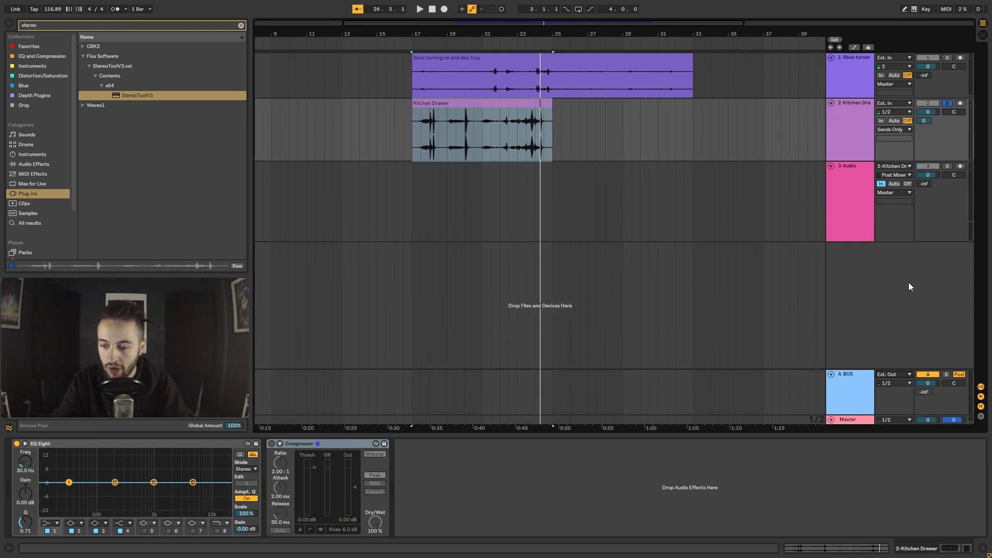
pyautogui.click(902, 383)
pyautogui.click(895, 400)
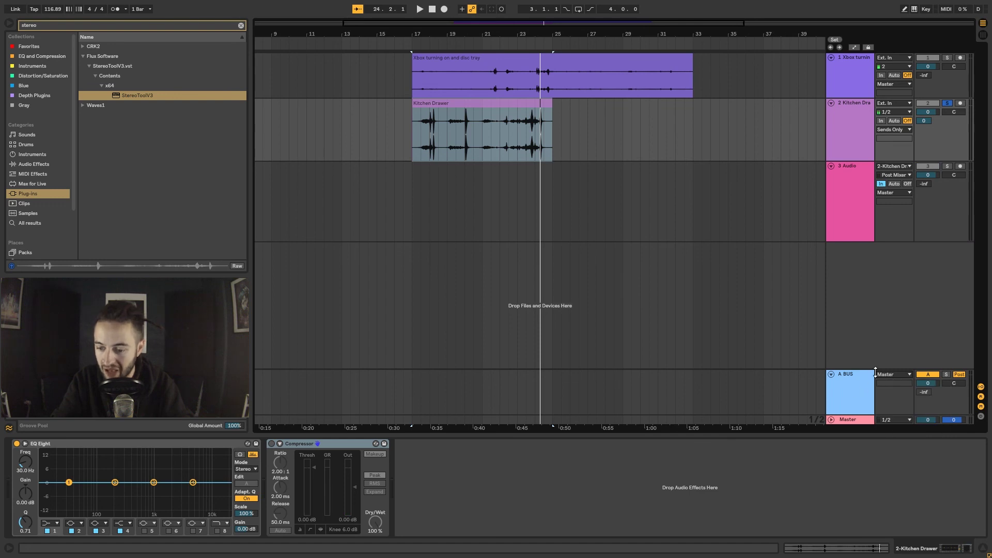
pyautogui.click(846, 421)
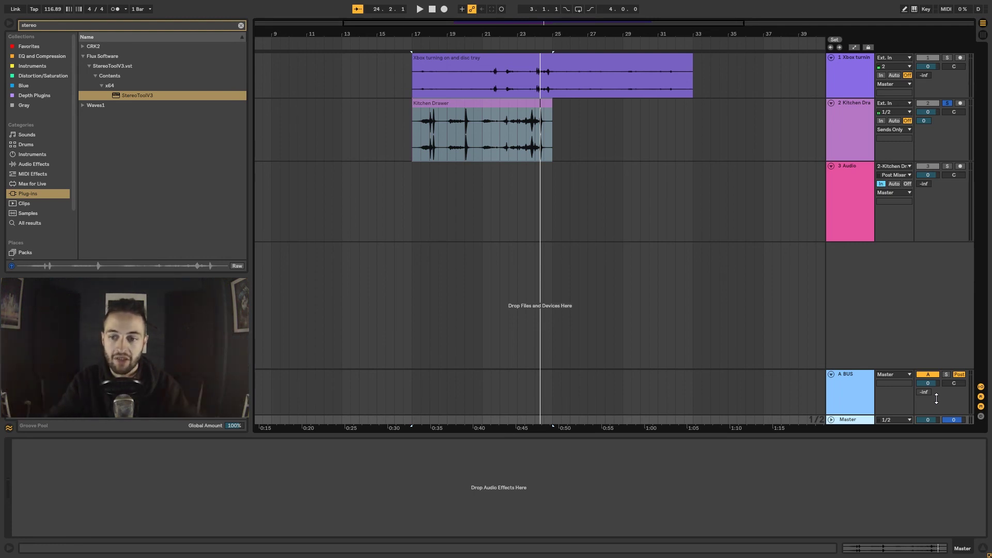
# Step: Set the 3 Audio track's output to 2-Kitchen Drawer and select the Kitchen Drawer track
pyautogui.click(884, 192)
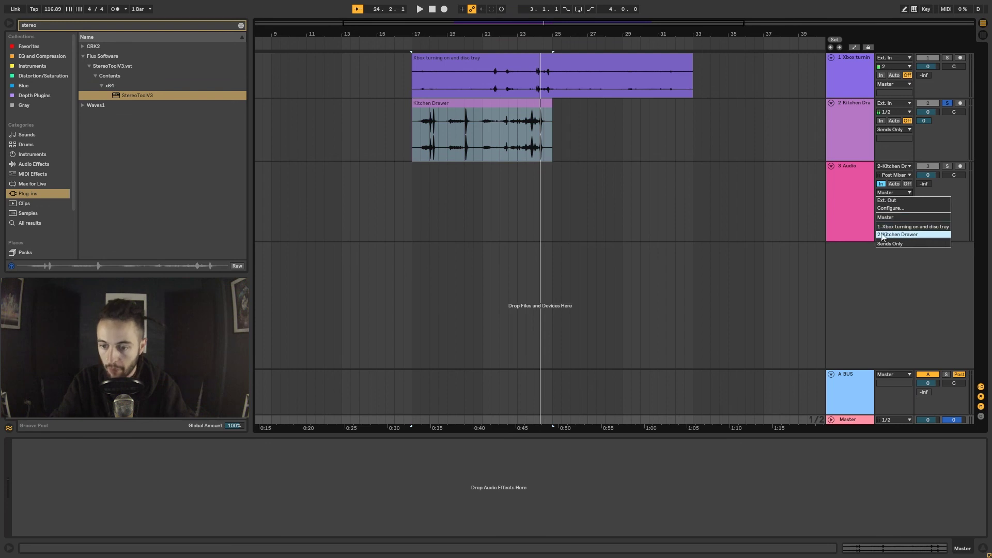
pyautogui.click(903, 271)
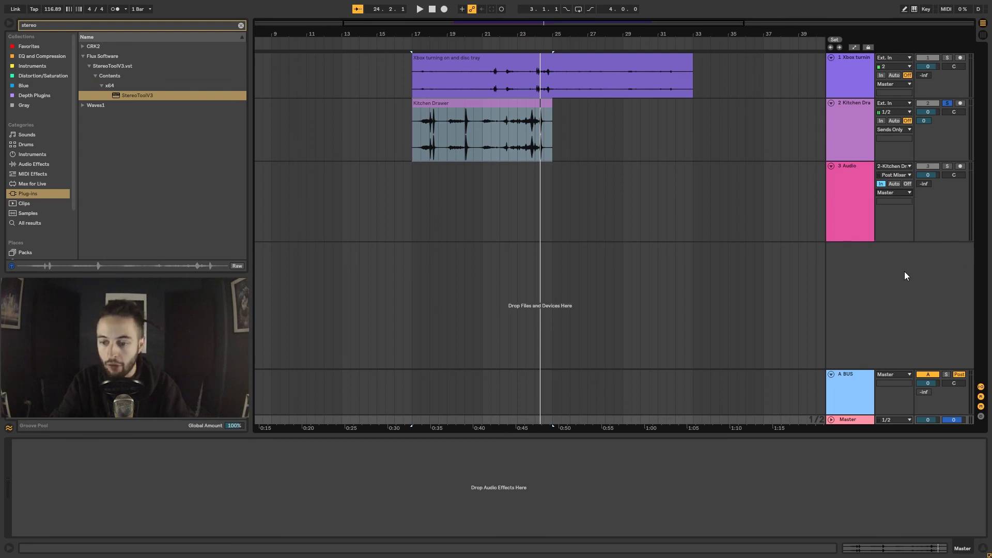
pyautogui.click(898, 193)
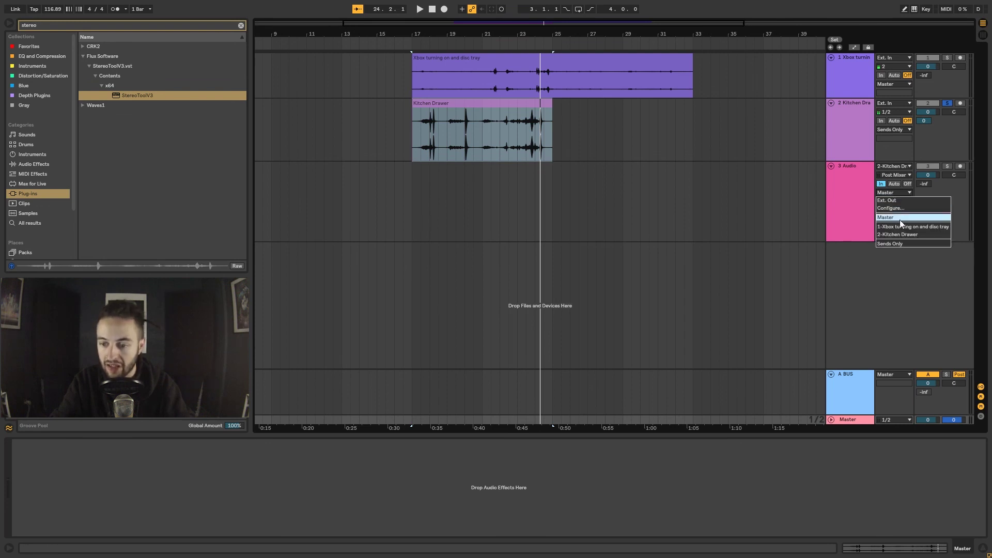
pyautogui.click(901, 234)
pyautogui.click(887, 193)
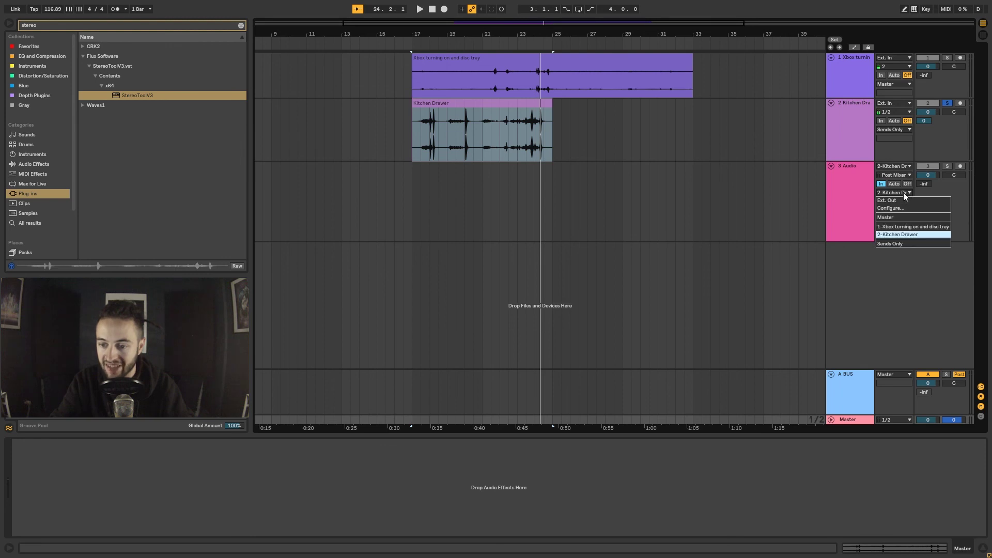
pyautogui.click(907, 234)
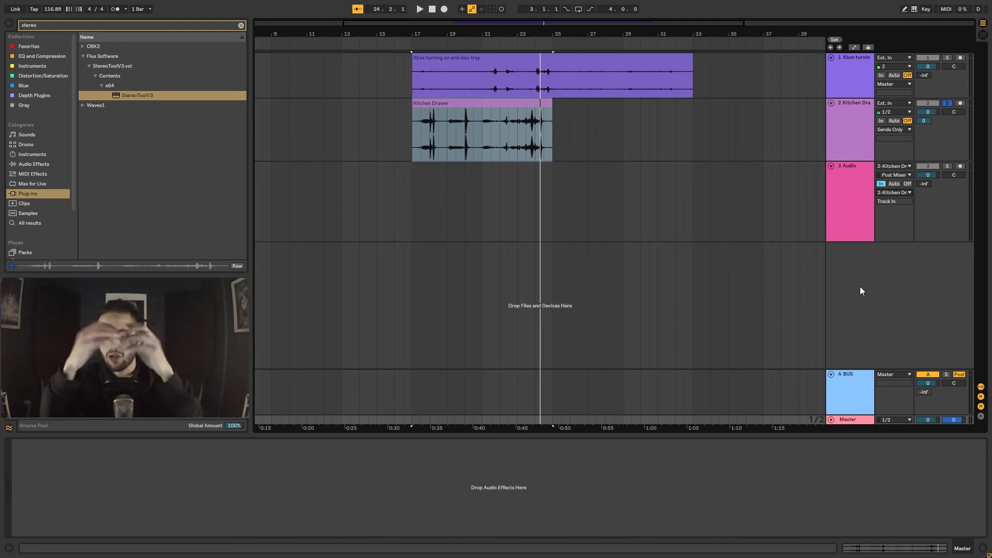
pyautogui.click(843, 126)
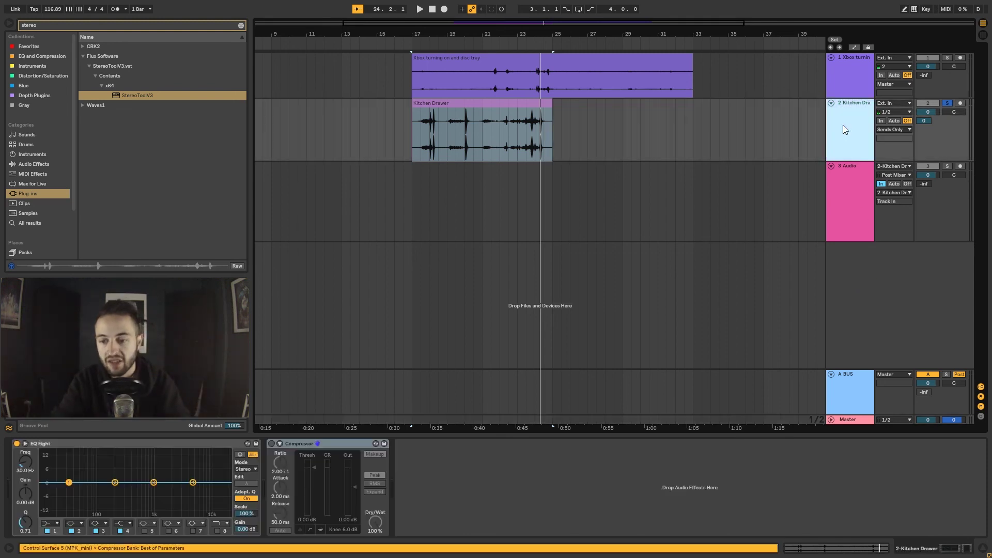